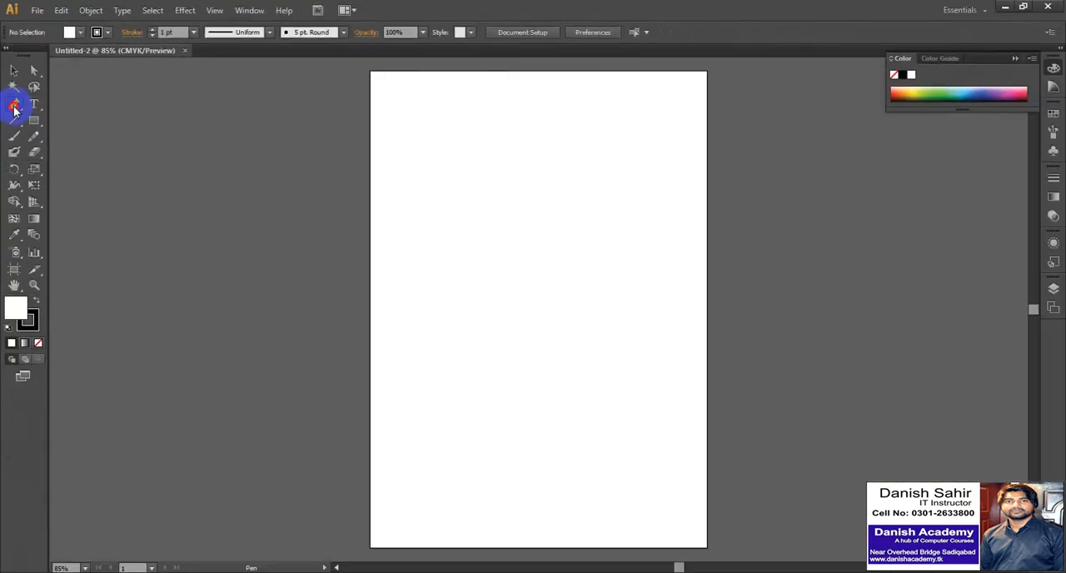
# Bring up the Pen tool's group of path tools and activate the Pen tool.
pyautogui.click(28, 210)
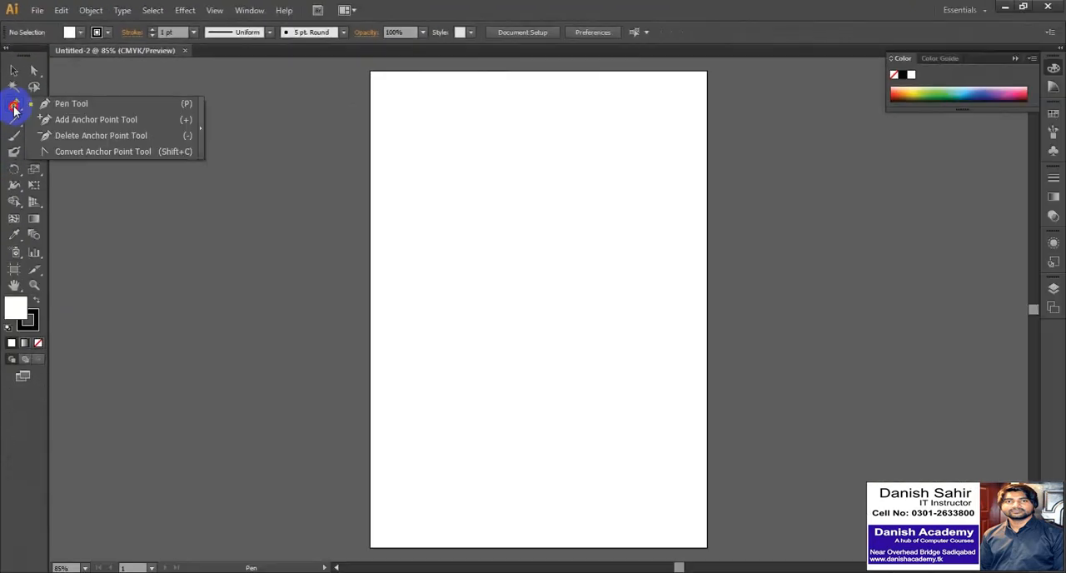
pyautogui.moveTo(14, 108); pyautogui.dragTo(187, 106)
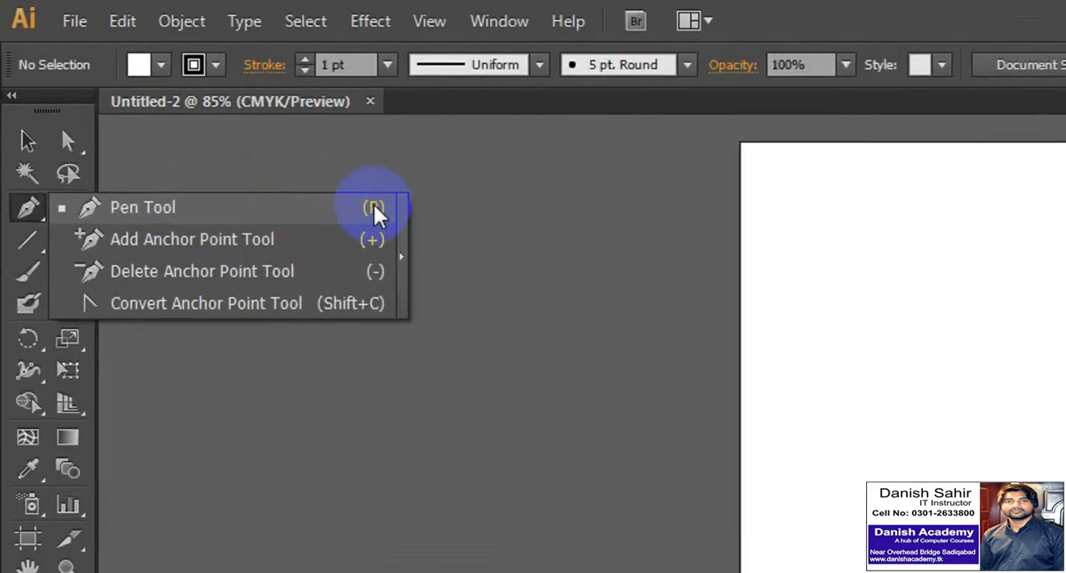
pyautogui.moveTo(374, 208); pyautogui.dragTo(136, 213)
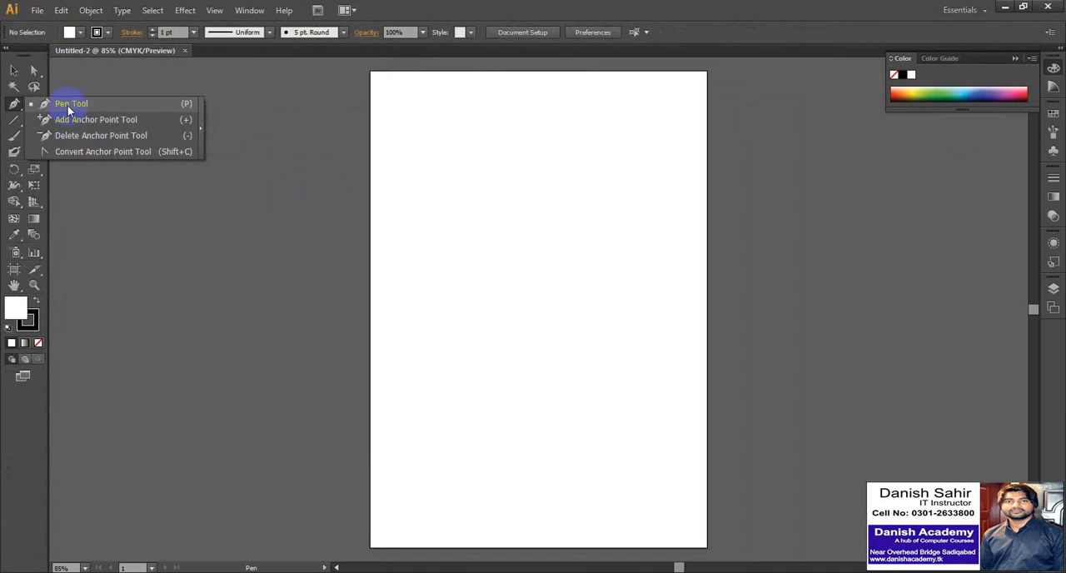
pyautogui.moveTo(67, 106); pyautogui.dragTo(70, 105)
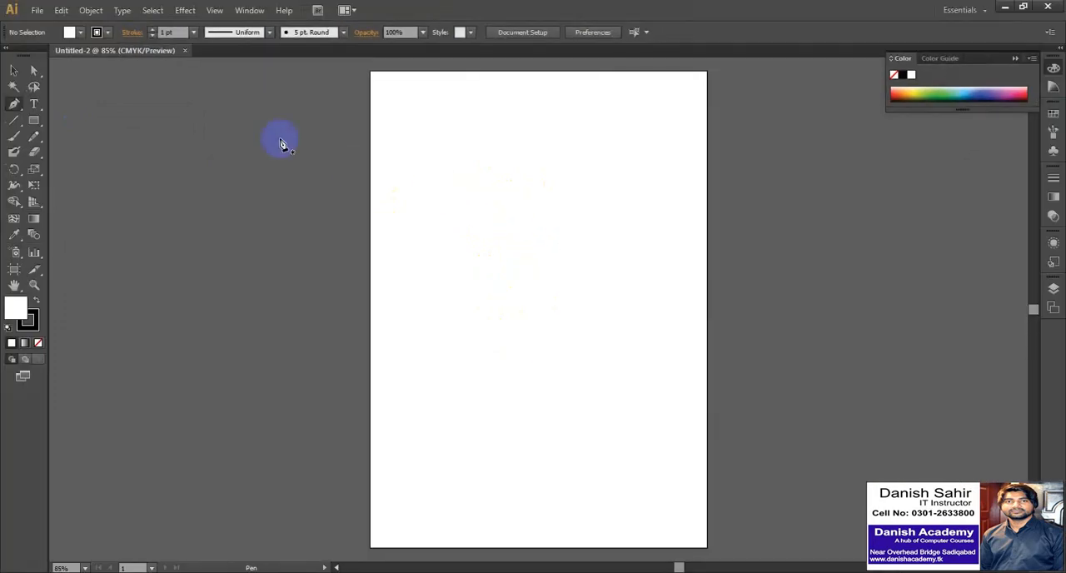
# Set the fill colour to yellow from the colour swatches.
pyautogui.click(81, 33)
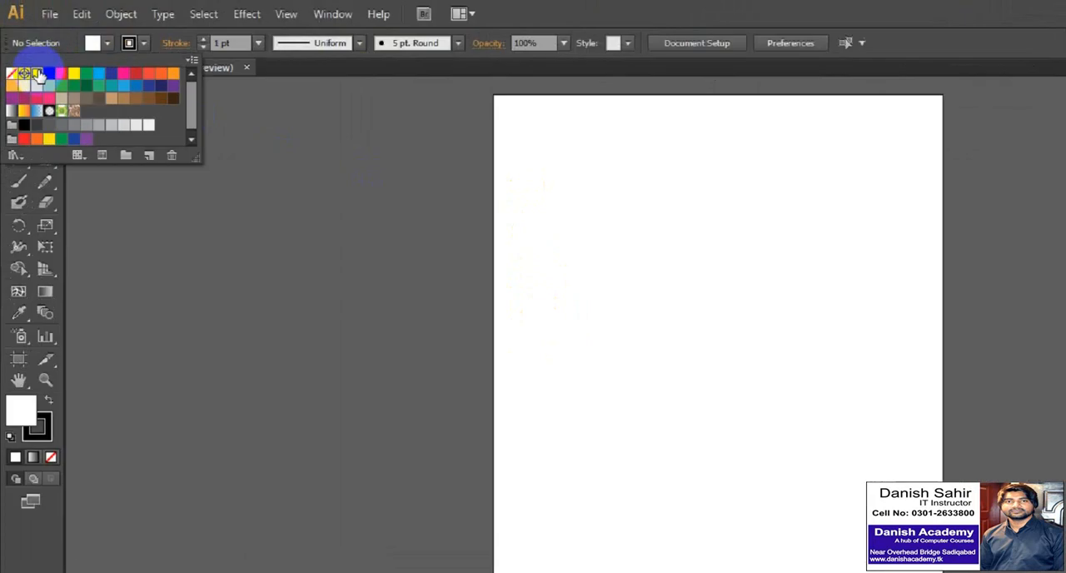
pyautogui.click(28, 56)
pyautogui.click(161, 64)
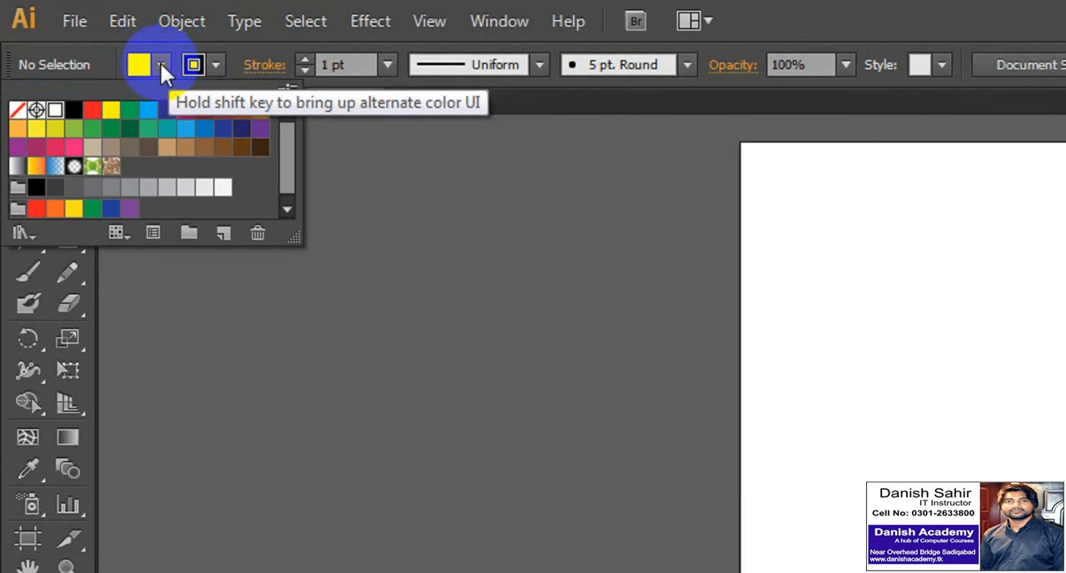
pyautogui.click(106, 107)
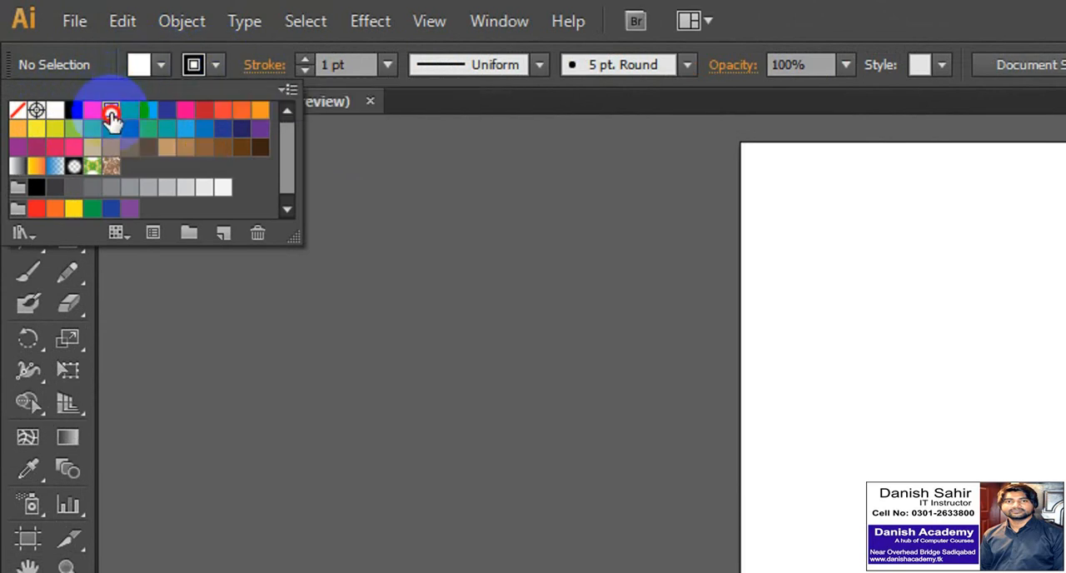
pyautogui.click(110, 121)
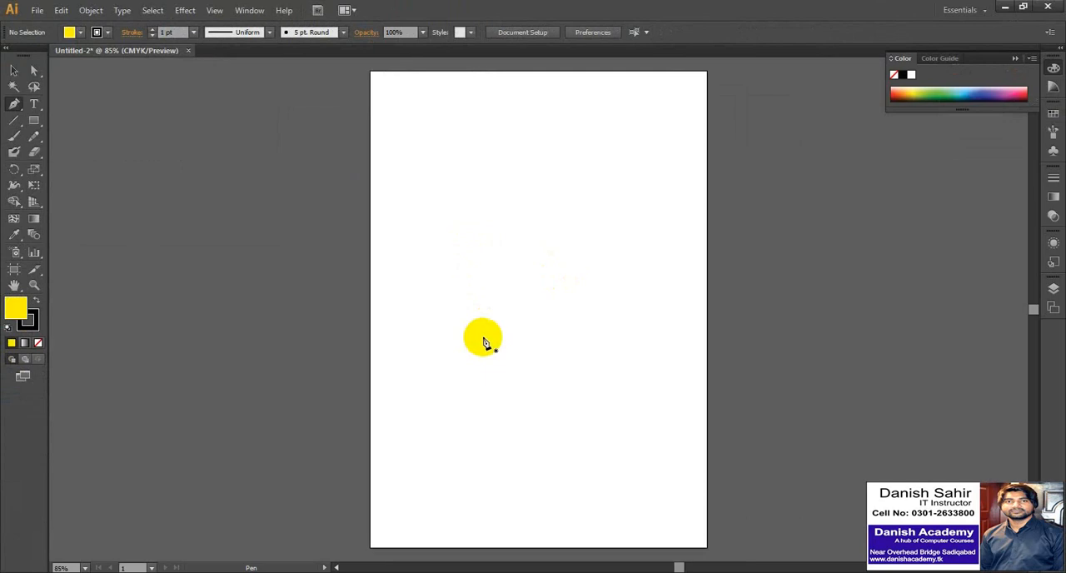
# Draw an open yellow-filled path with three corner points in the upper half of the artboard using the Pen tool.
pyautogui.click(483, 336)
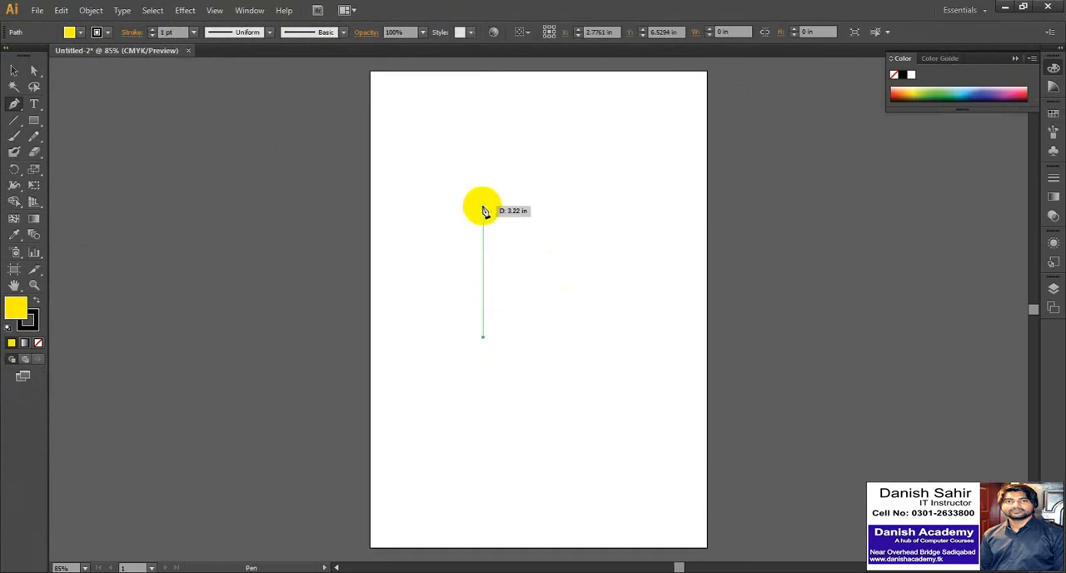
pyautogui.click(480, 197)
pyautogui.click(633, 183)
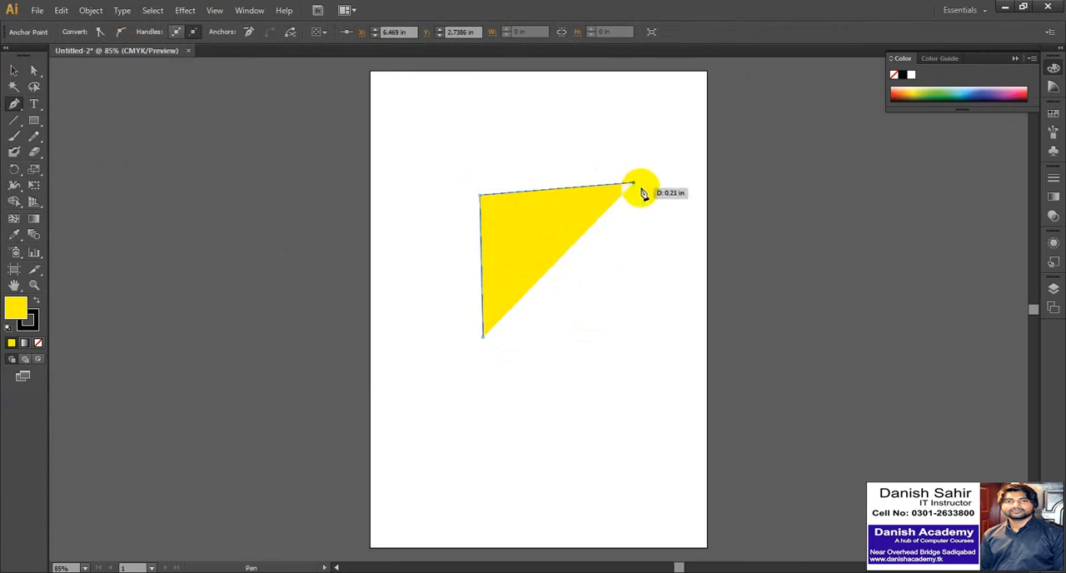
pyautogui.moveTo(643, 194); pyautogui.dragTo(559, 207)
# Select the yellow triangular path and delete it from the artboard.
pyautogui.click(14, 70)
pyautogui.click(412, 144)
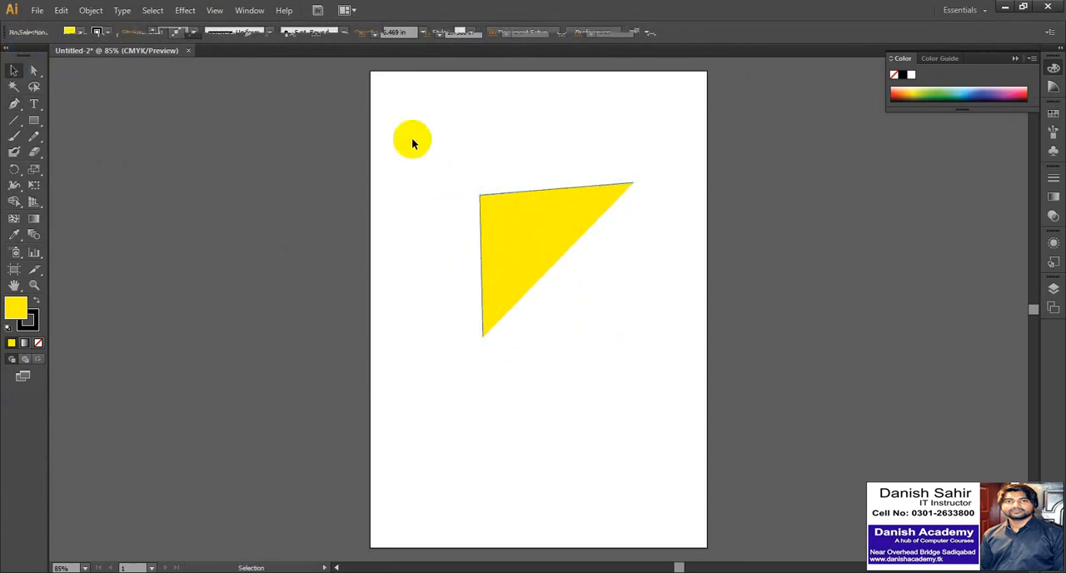
pyautogui.click(561, 267)
pyautogui.press('Delete')
# Activate the Pen tool again and set the fill colour to None.
pyautogui.press('p')
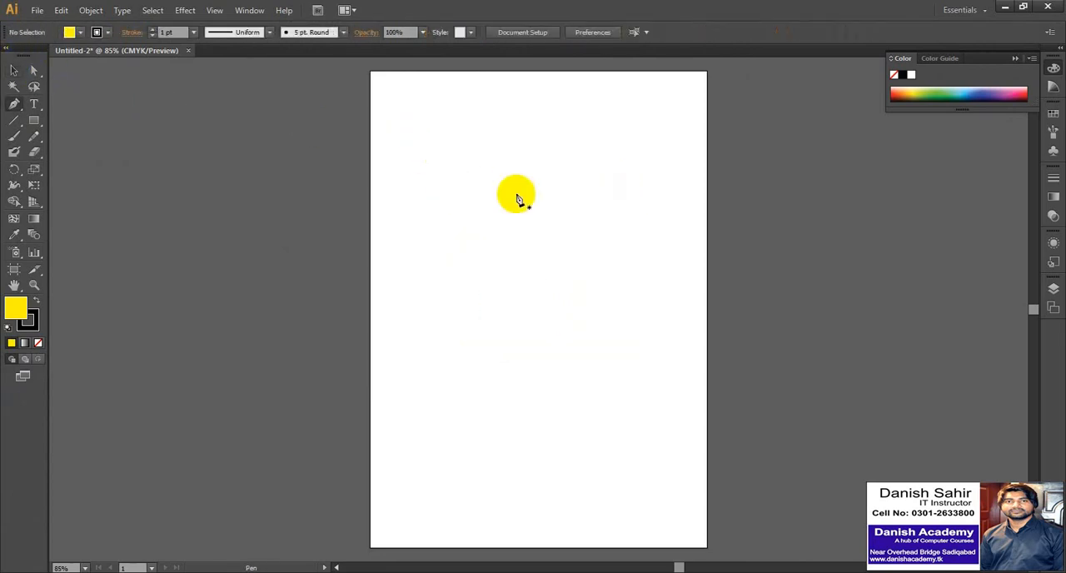
pyautogui.click(84, 37)
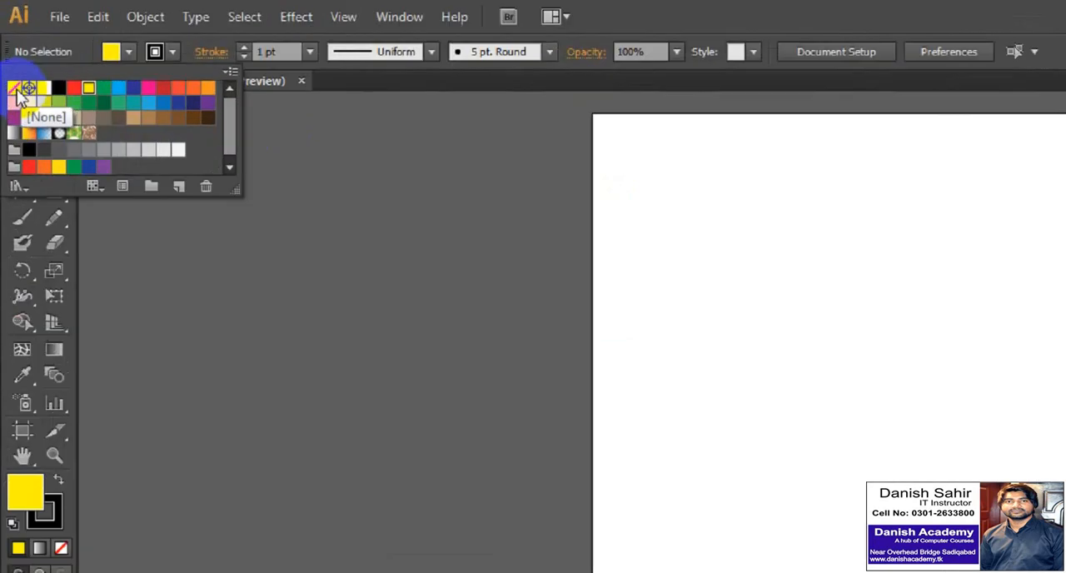
pyautogui.click(9, 56)
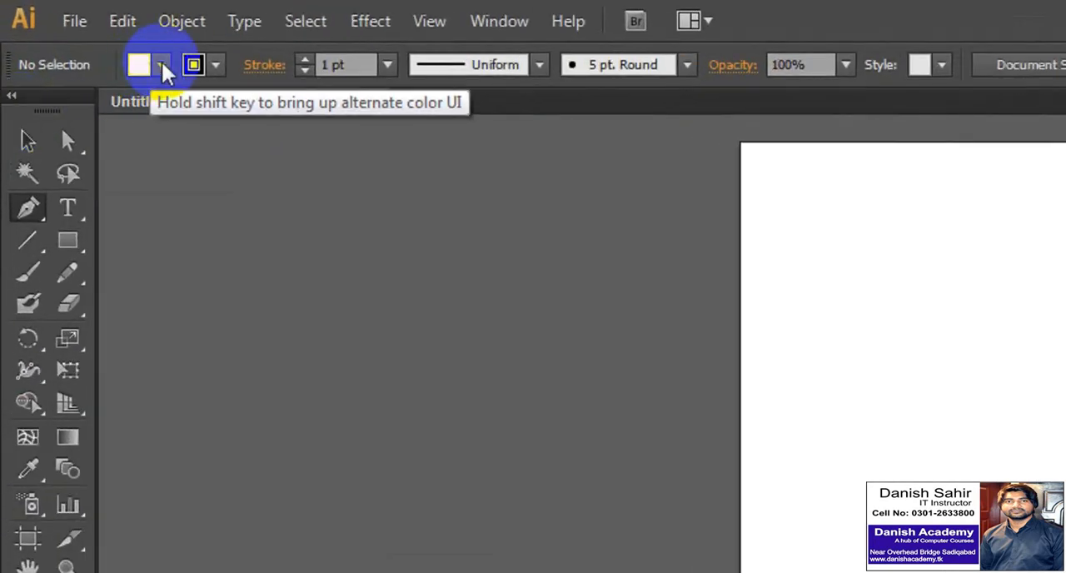
pyautogui.click(81, 33)
pyautogui.click(17, 109)
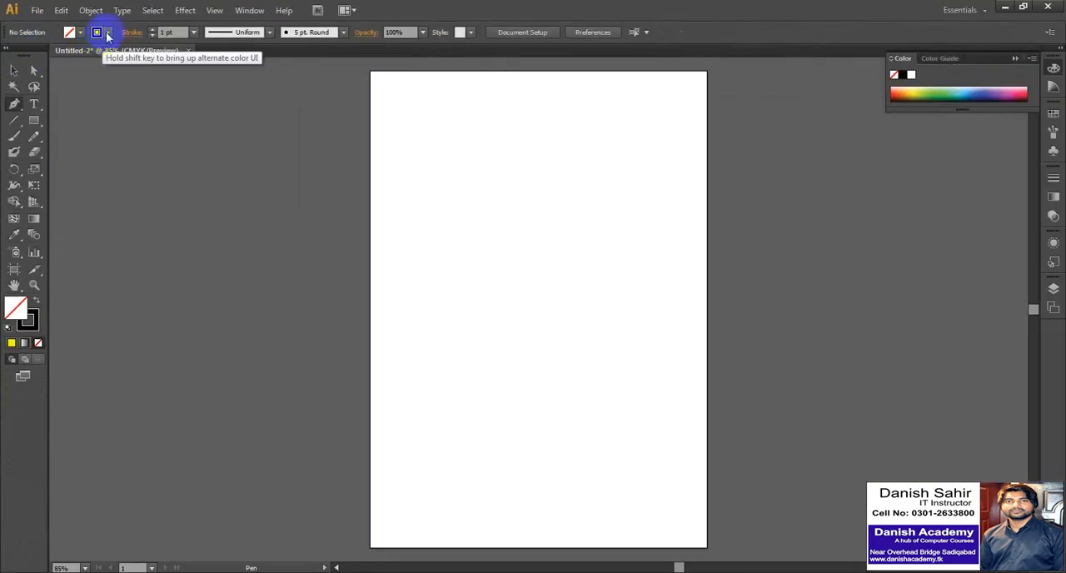
pyautogui.click(108, 34)
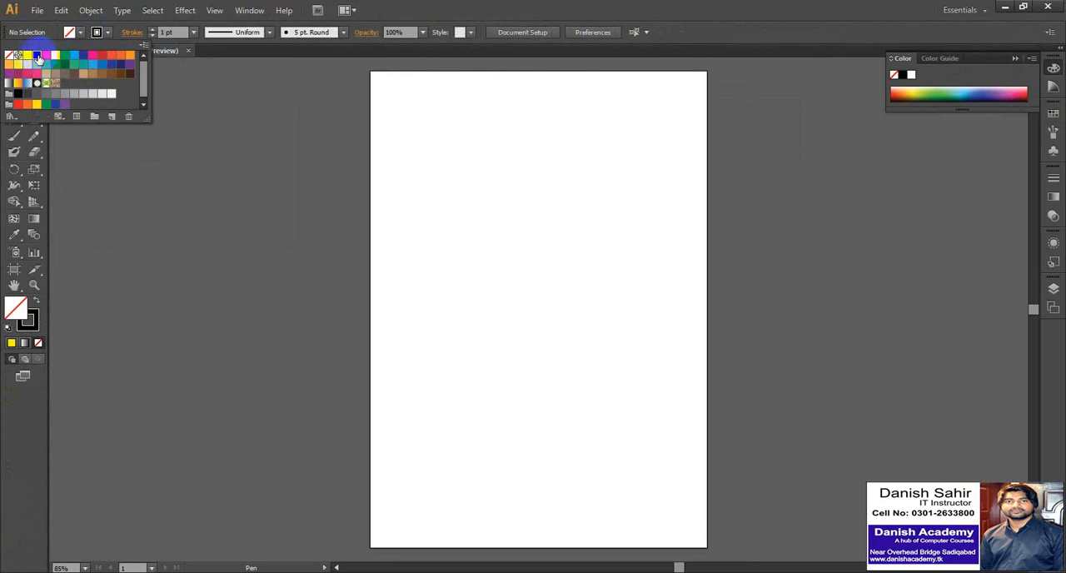
pyautogui.click(532, 3)
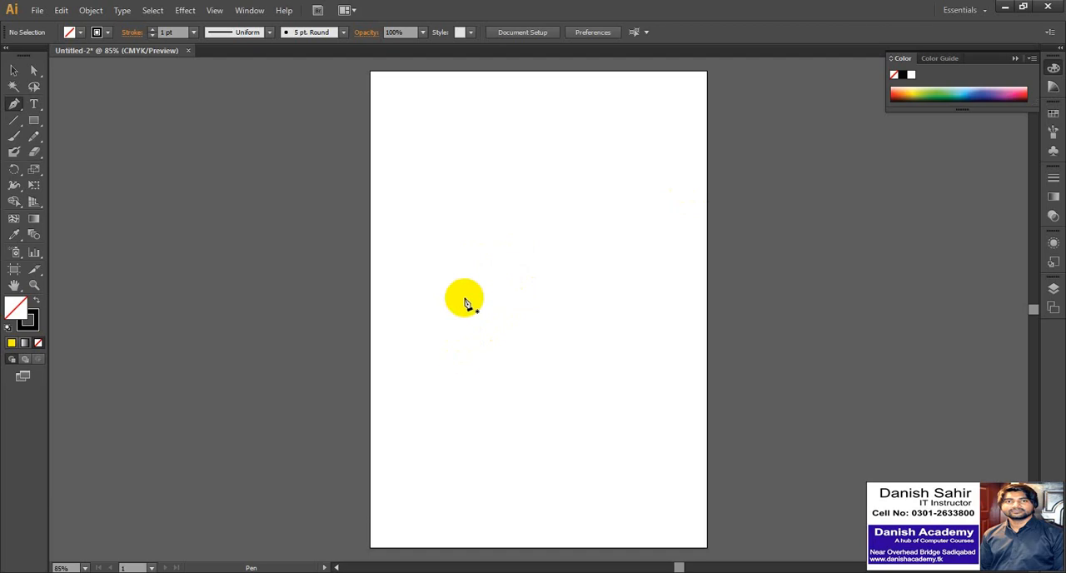
# Draw a roughly vertical freehand line about 4 in long with the Pen tool, and undo it.
pyautogui.click(464, 342)
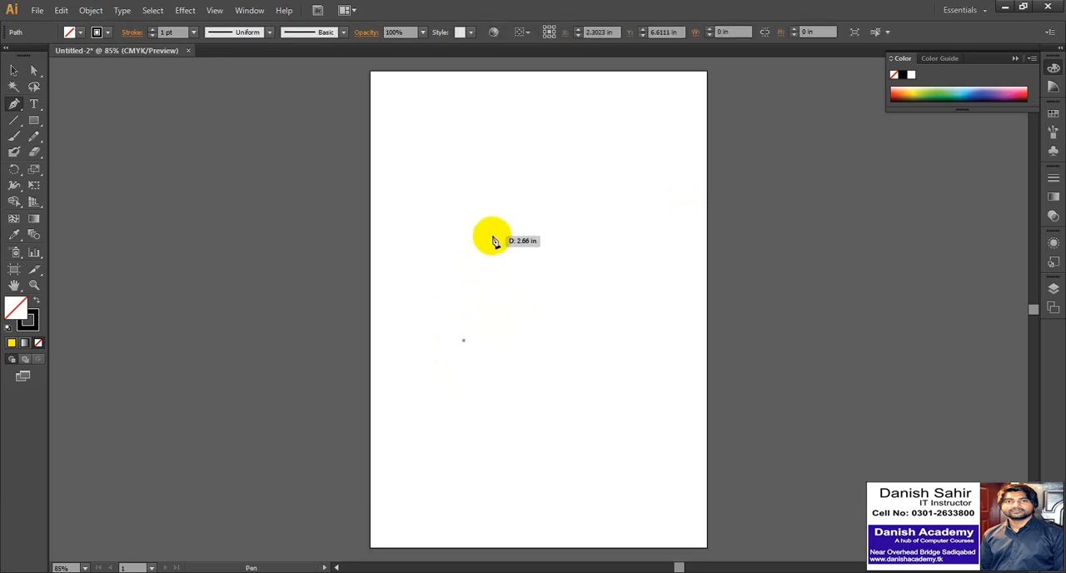
pyautogui.click(466, 178)
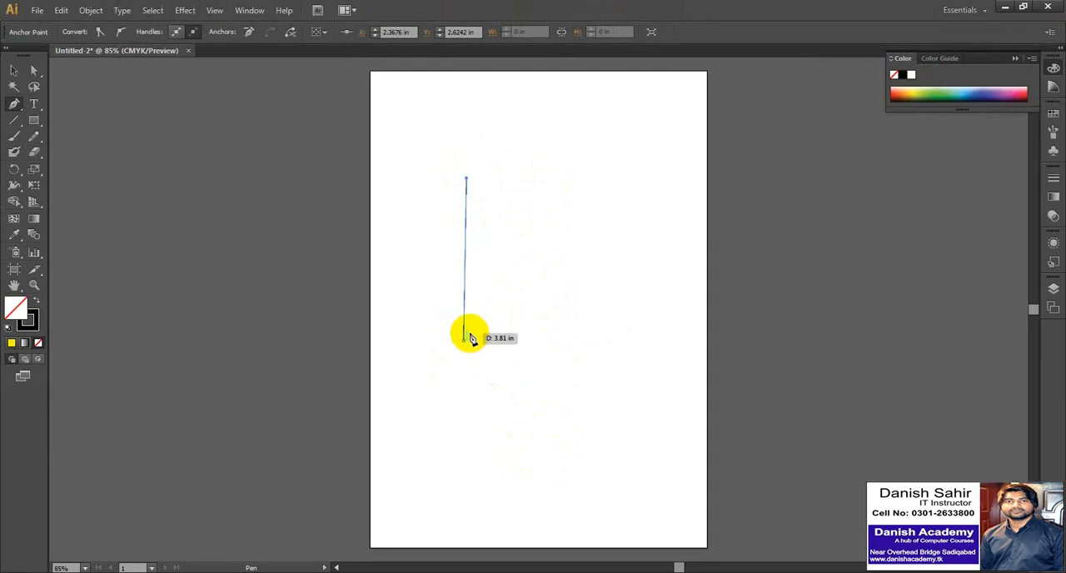
pyautogui.hotkey('ctrl', 'z')
pyautogui.hotkey('ctrl', 'z')
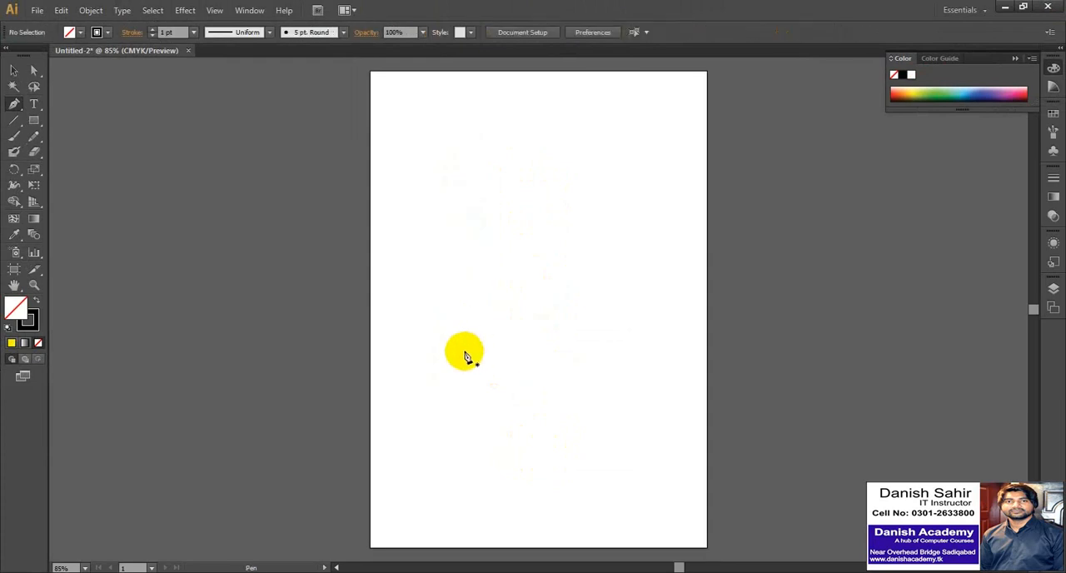
# Draw a slanted line about 4 in long with its upper end offset to one side, and undo it.
pyautogui.click(464, 350)
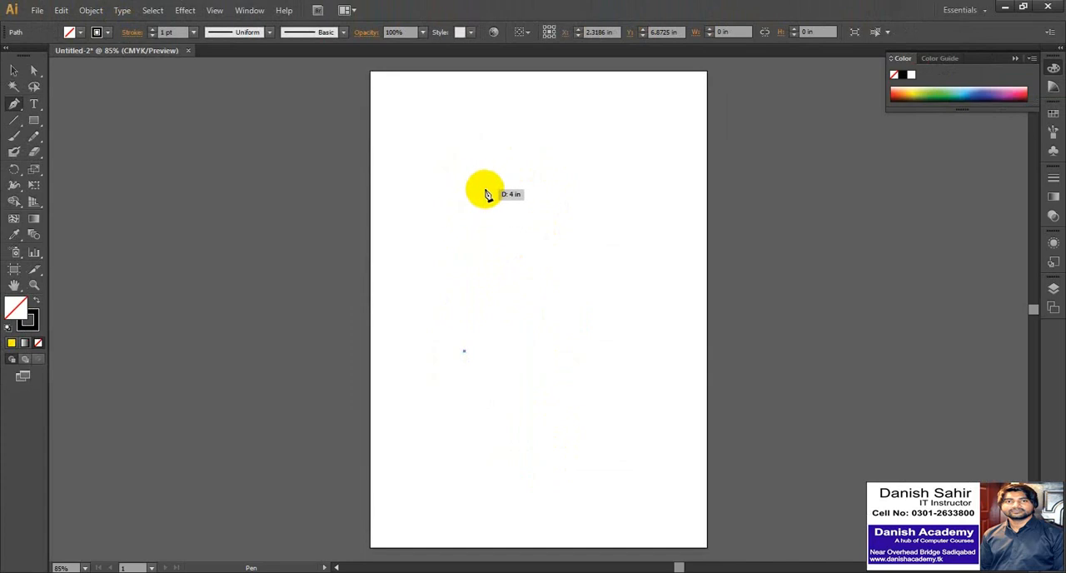
pyautogui.click(491, 192)
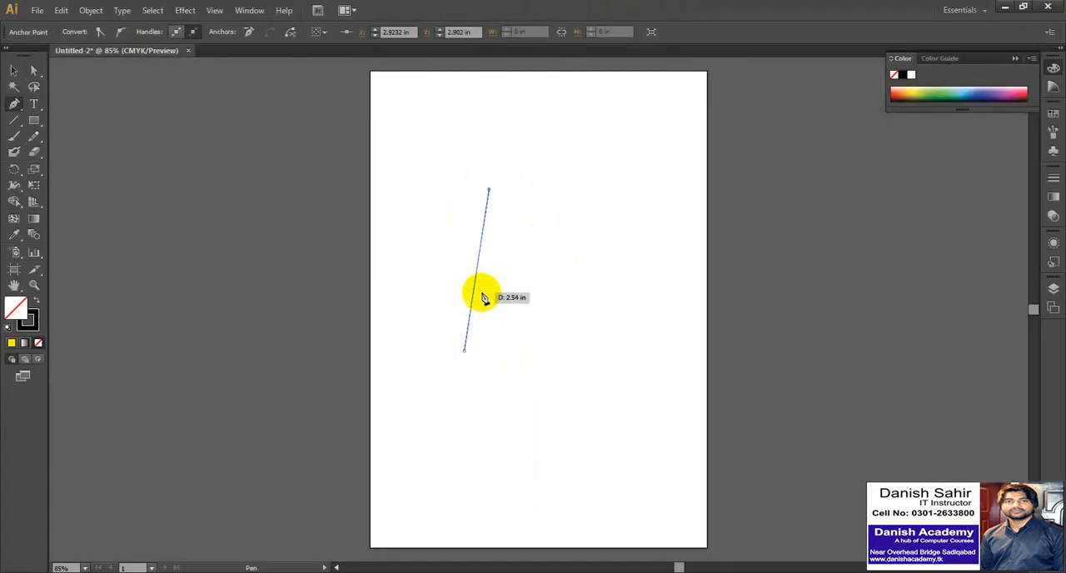
pyautogui.hotkey('ctrl', 'z')
pyautogui.hotkey('ctrl', 'z')
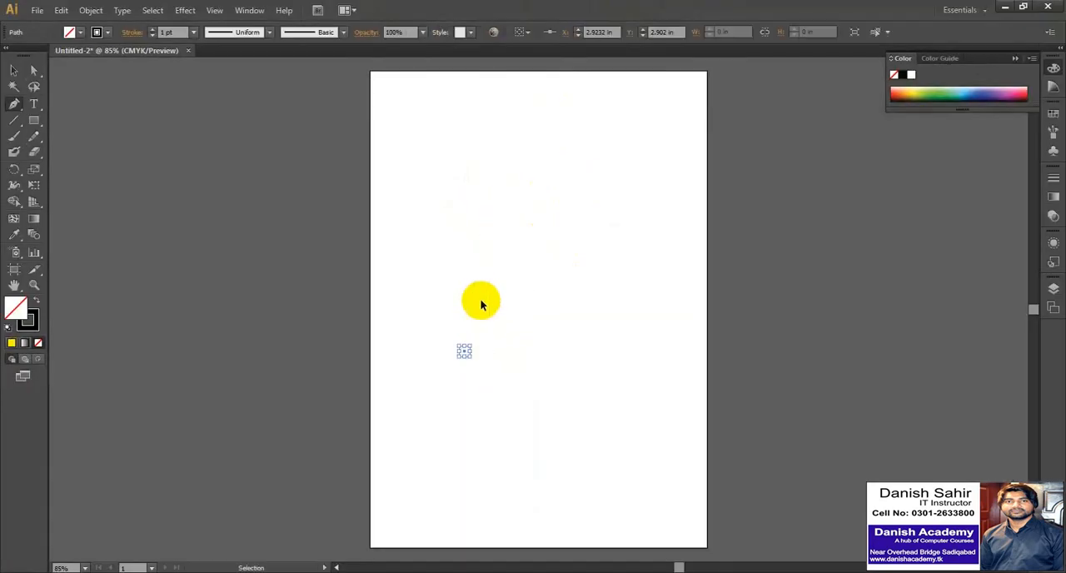
# Draw a perfectly vertical line about 3.86 in long with the Pen tool and deselect it.
pyautogui.click(466, 360)
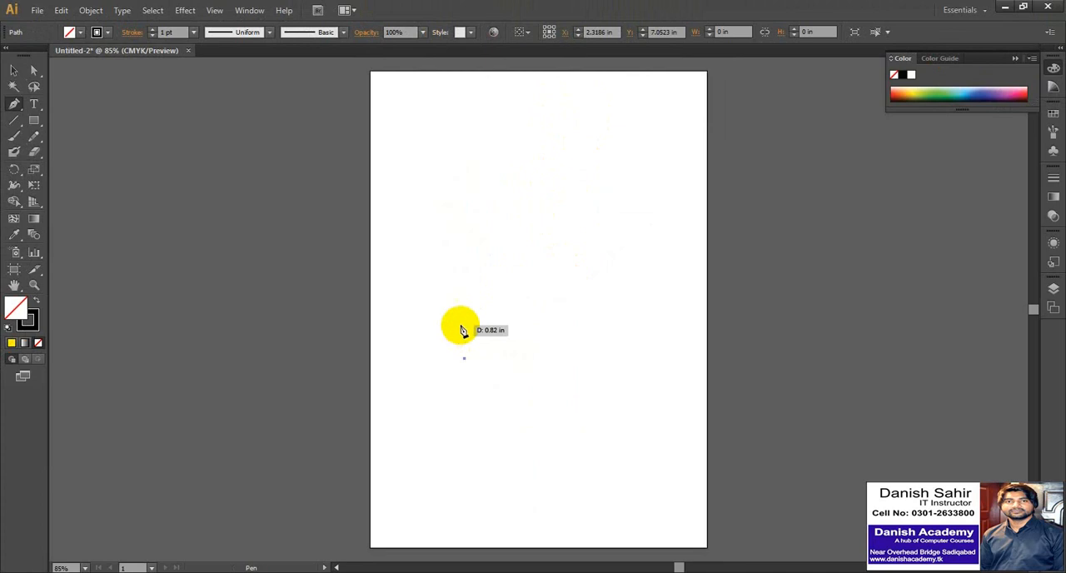
pyautogui.click(465, 203)
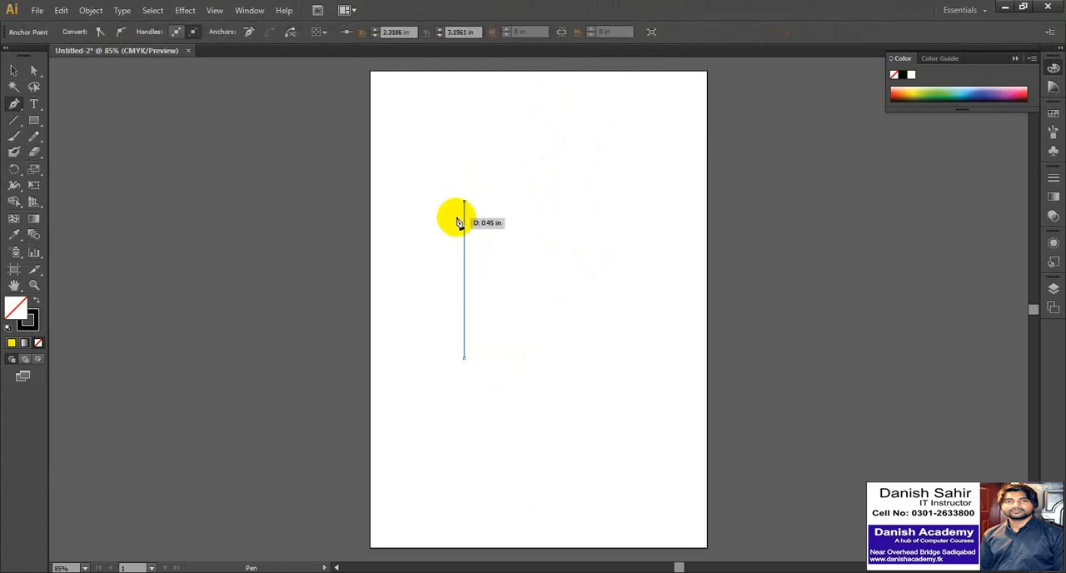
pyautogui.click(14, 70)
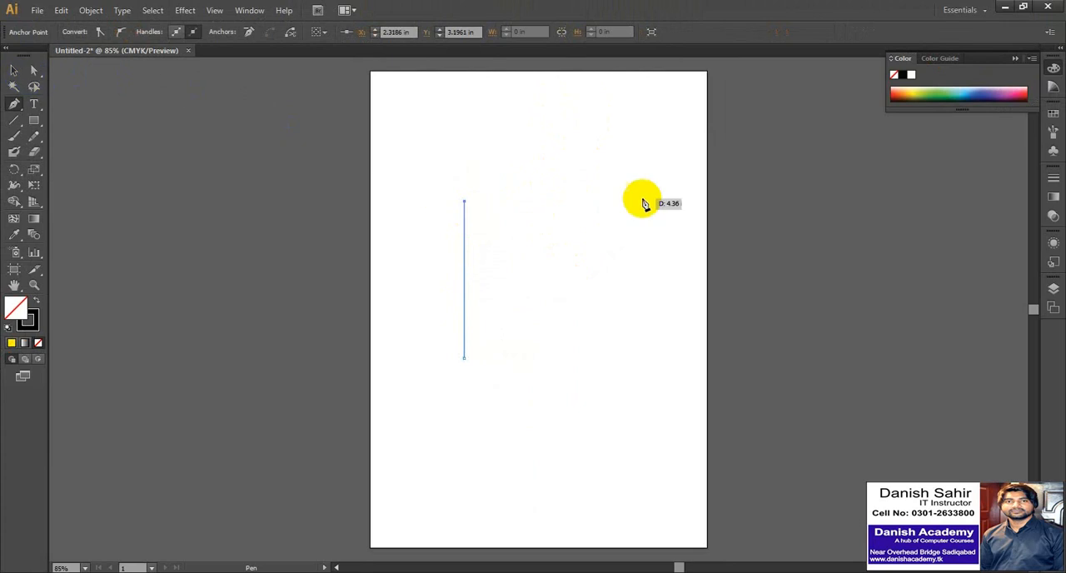
pyautogui.click(530, 218)
# Select the vertical line and delete it from the artboard.
pyautogui.click(465, 239)
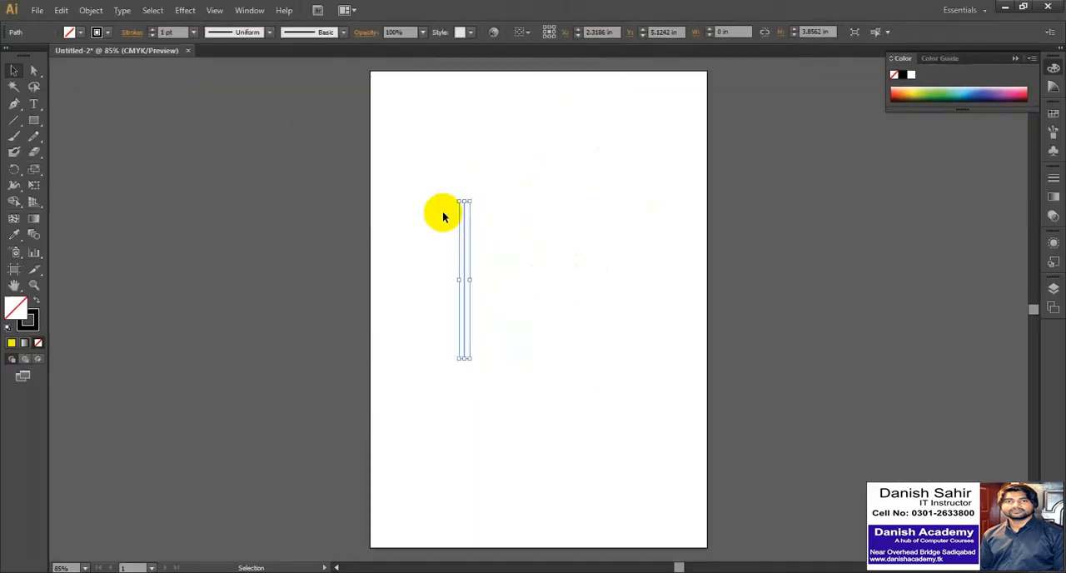
pyautogui.moveTo(424, 198); pyautogui.dragTo(560, 394)
pyautogui.press('Delete')
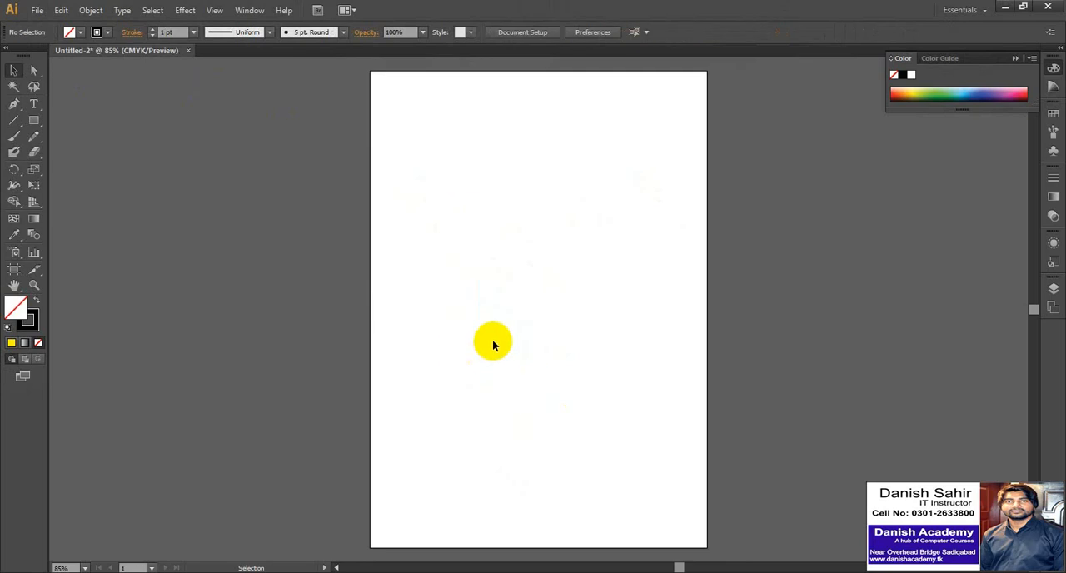
# Draw a closed rectangle about 3.42 in wide and 3.82 in high with the Pen tool, ending on its starting point.
pyautogui.press('p')
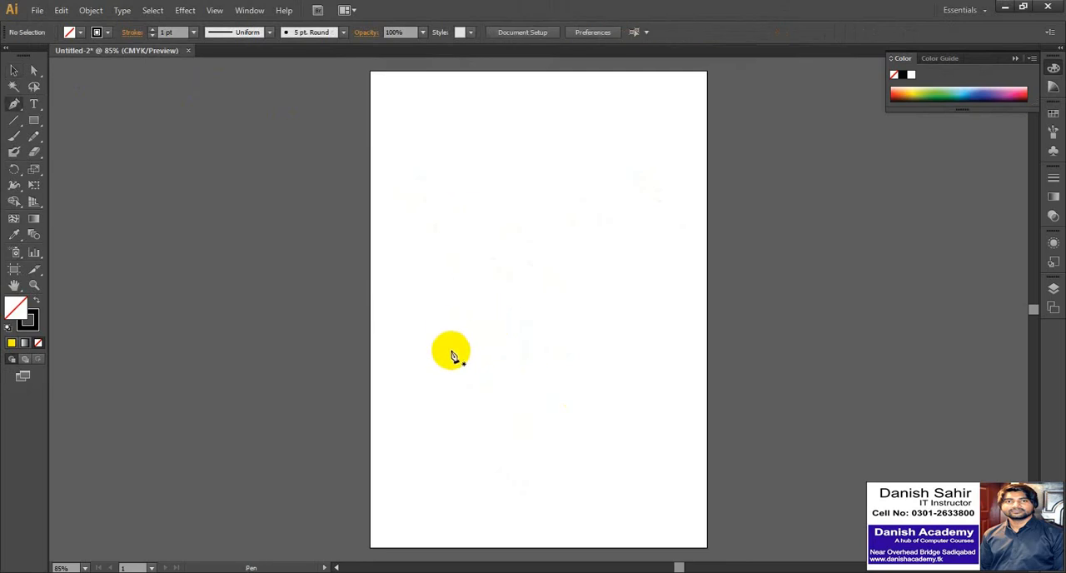
pyautogui.click(452, 351)
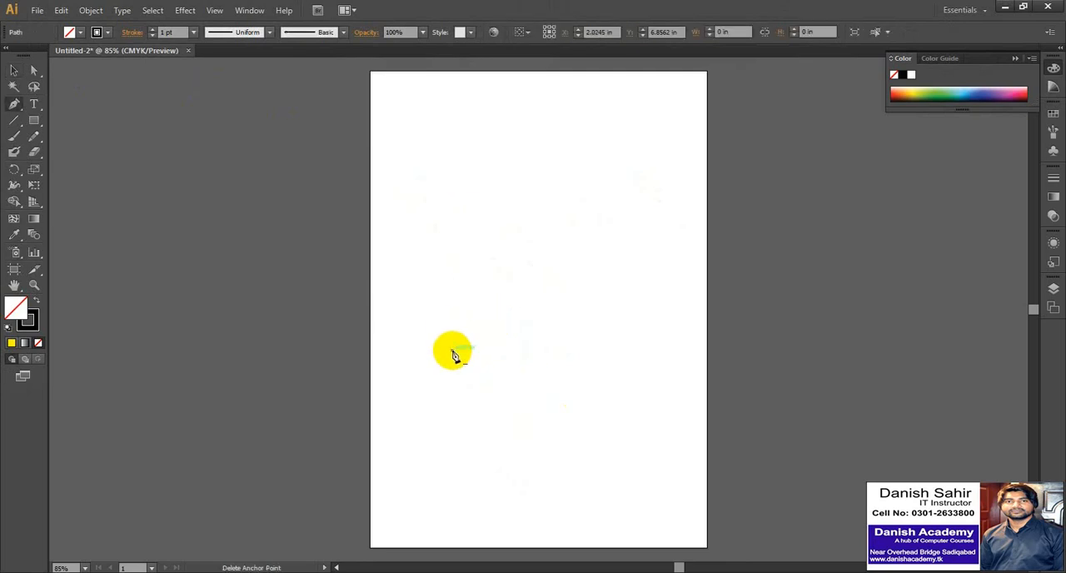
pyautogui.click(453, 195)
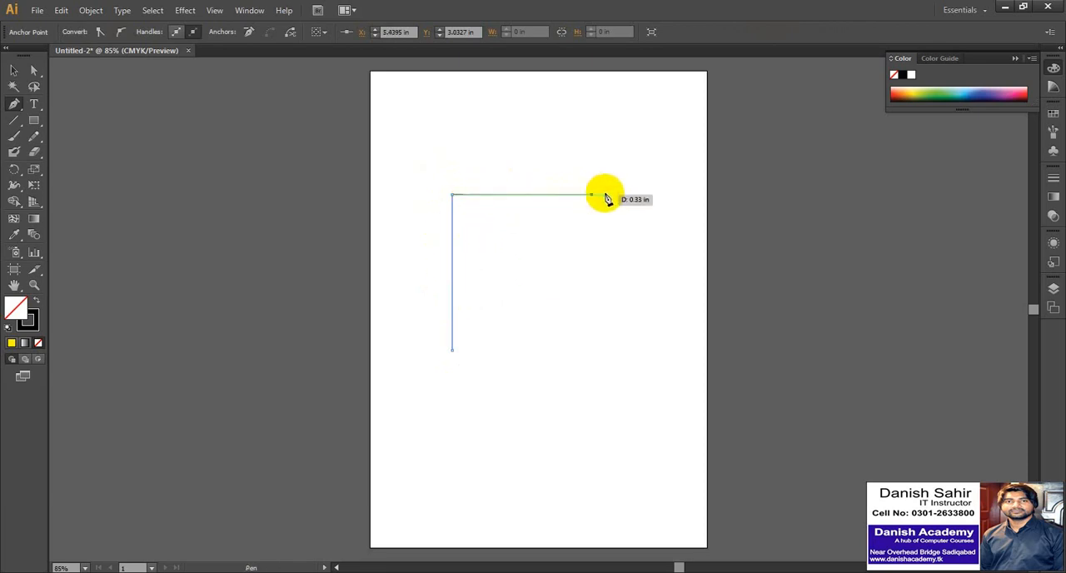
pyautogui.click(591, 195)
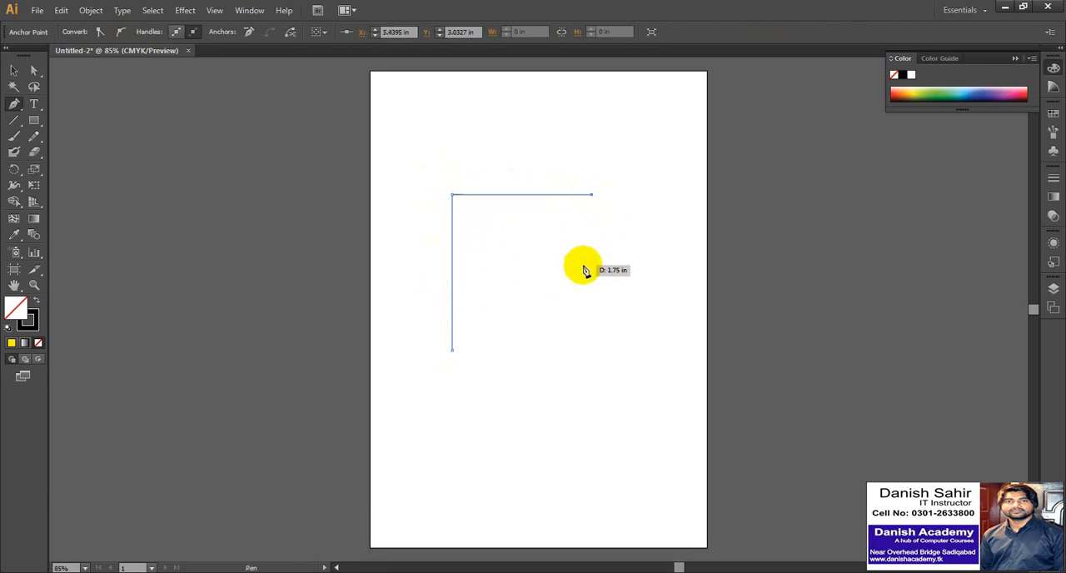
pyautogui.click(592, 351)
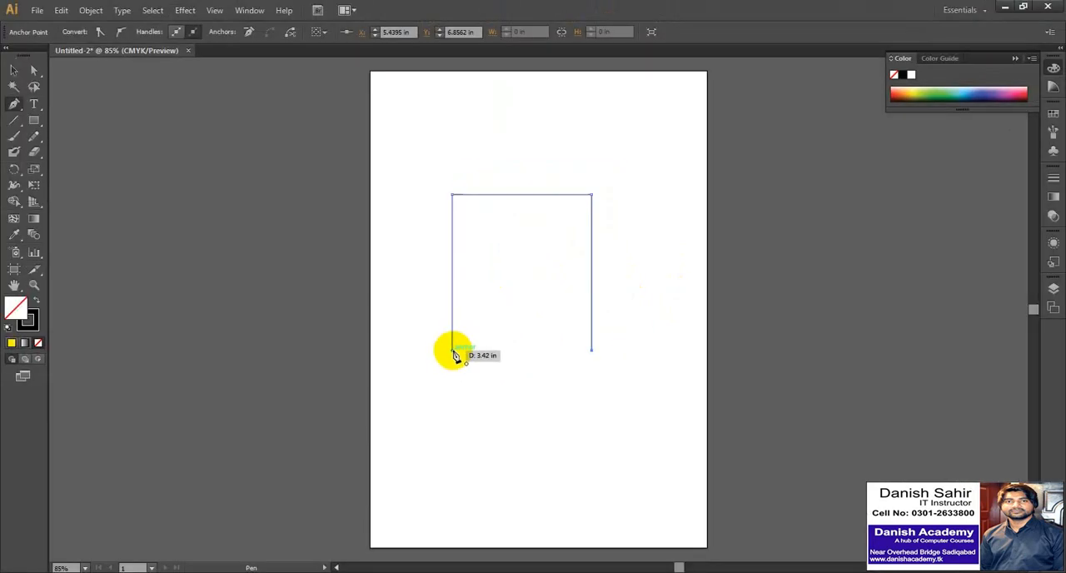
pyautogui.click(453, 351)
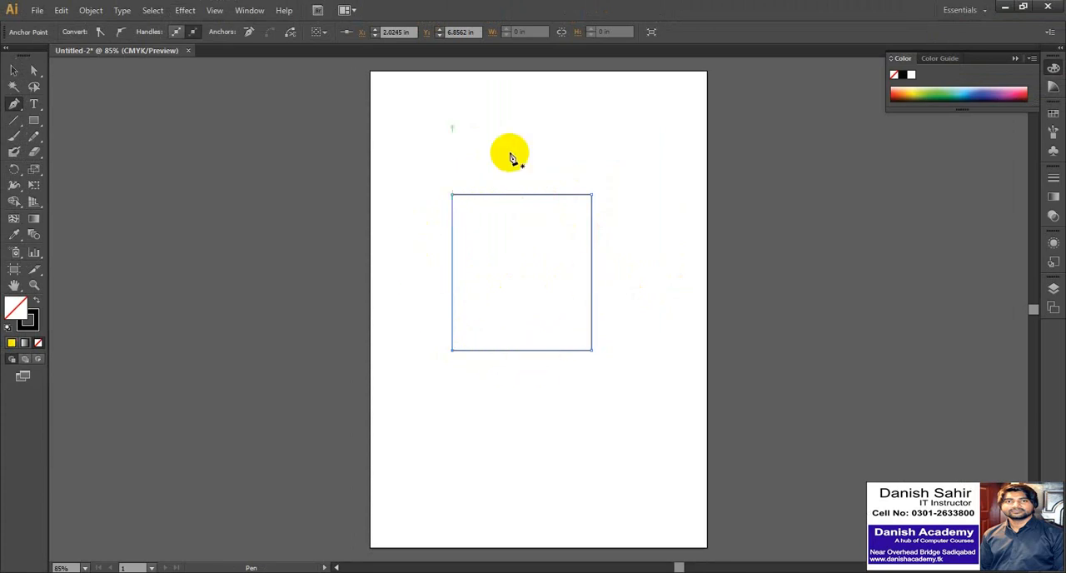
# Select the closed rectangle and fill it with green from the colour spectrum.
pyautogui.click(15, 71)
pyautogui.moveTo(431, 136); pyautogui.dragTo(492, 226)
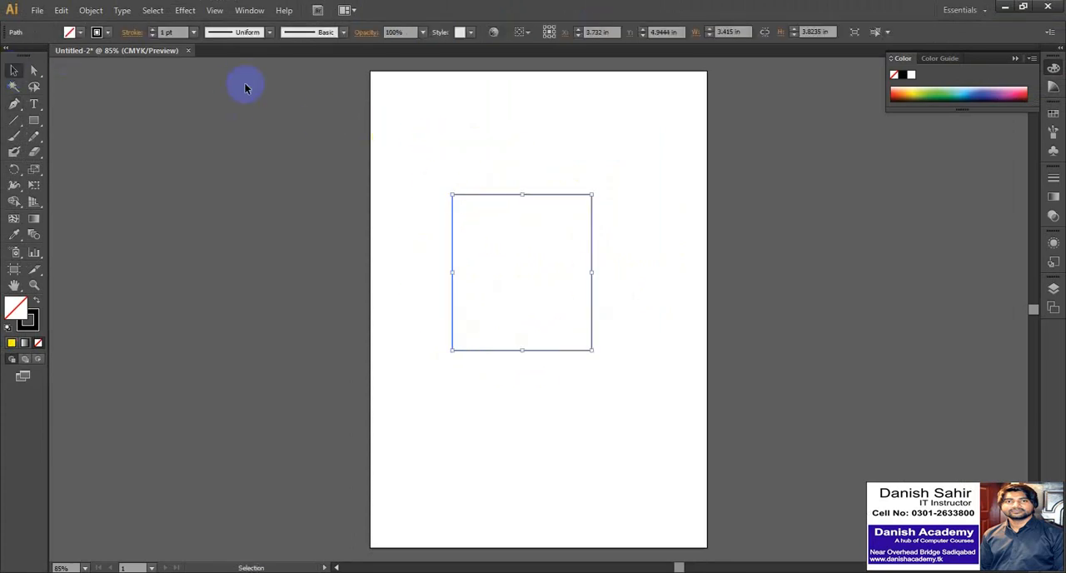
pyautogui.click(939, 89)
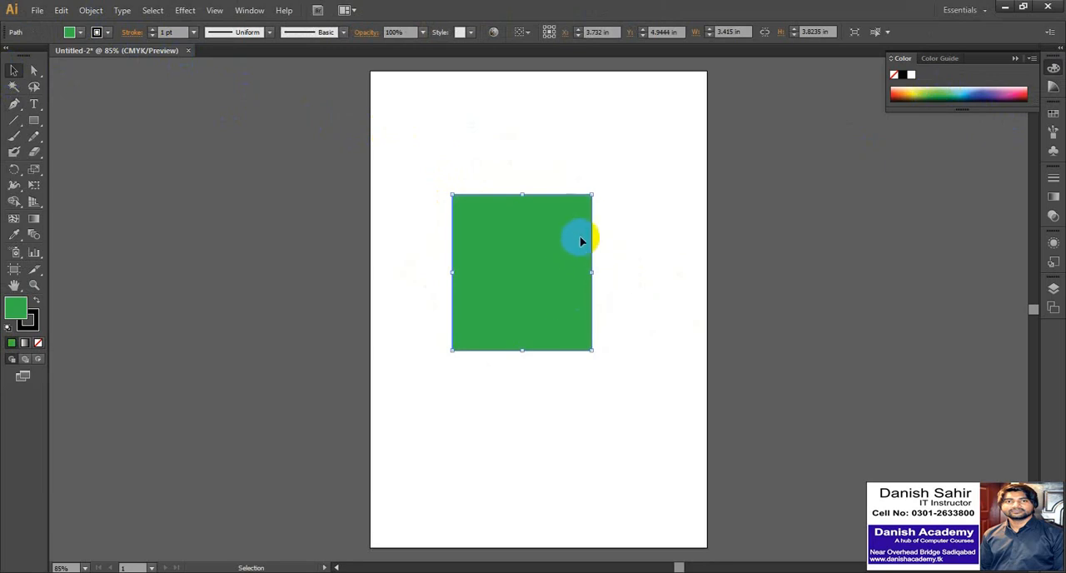
# Undo the green fill and the rectangle's closing bottom segment.
pyautogui.hotkey('ctrl', 'z')
pyautogui.hotkey('ctrl', 'z')
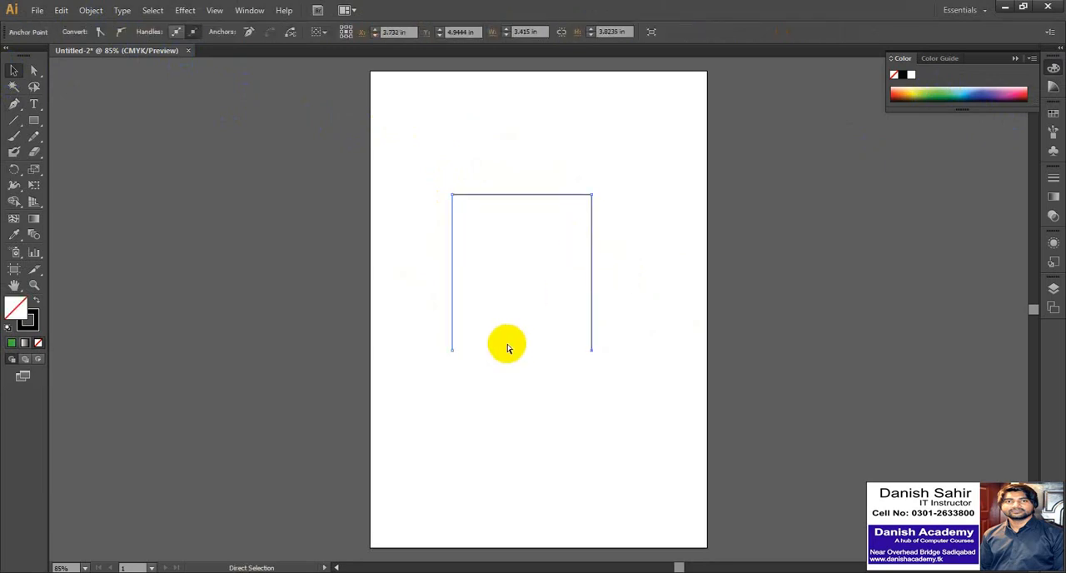
# Undo the remaining three straight segments of the rectangle.
pyautogui.hotkey('ctrl', 'z')
pyautogui.hotkey('ctrl', 'z')
pyautogui.hotkey('ctrl', 'z')
pyautogui.hotkey('ctrl', 'z')
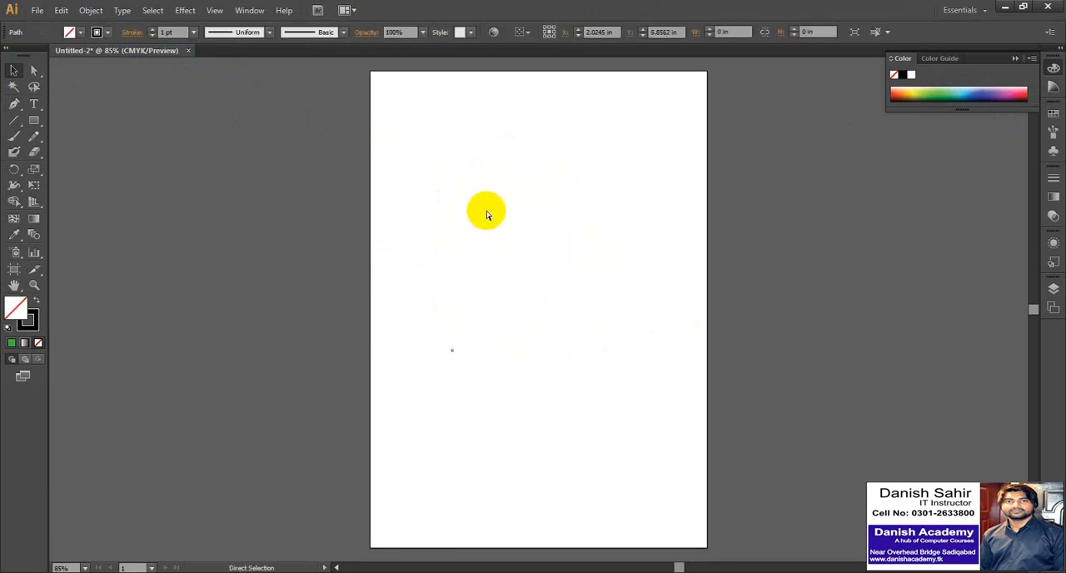
# Draw a nearly closed square path about 3.66 in wide and 3.77 in high, leaving a small gap before its starting point, and fill it light green.
pyautogui.press('p')
pyautogui.click(448, 360)
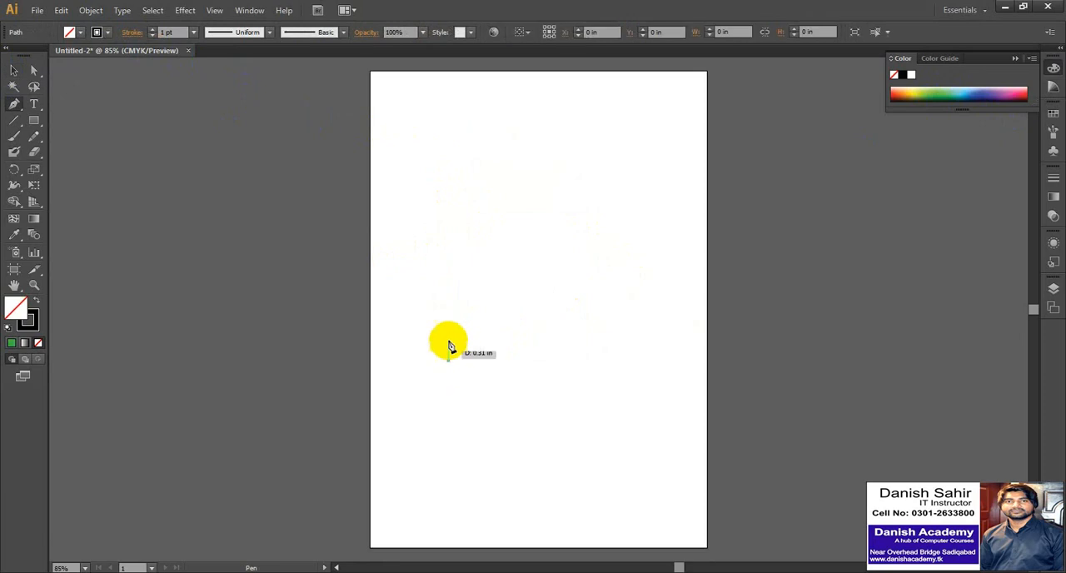
pyautogui.click(448, 209)
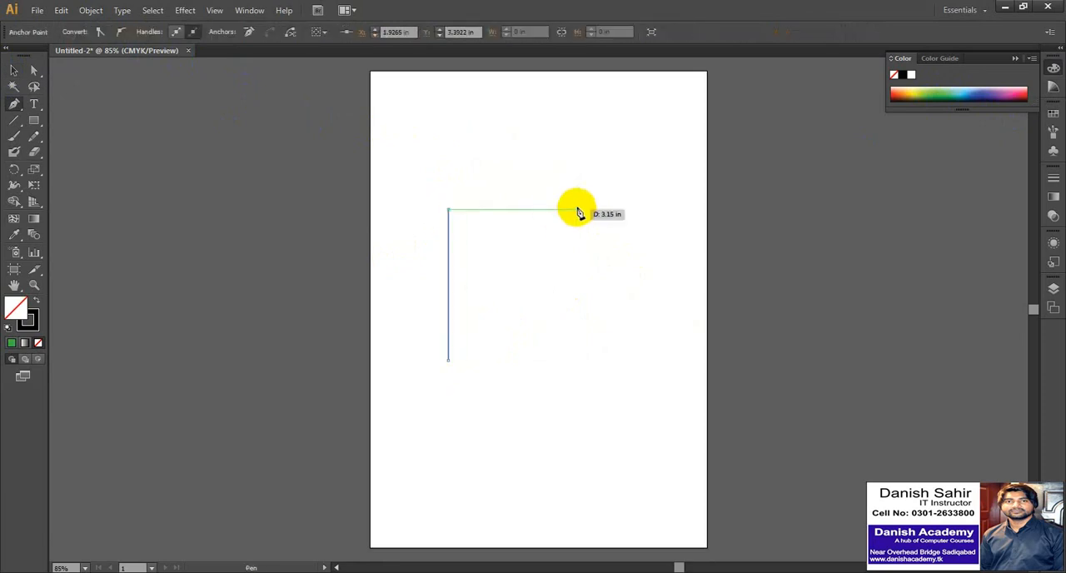
pyautogui.click(599, 209)
pyautogui.click(598, 362)
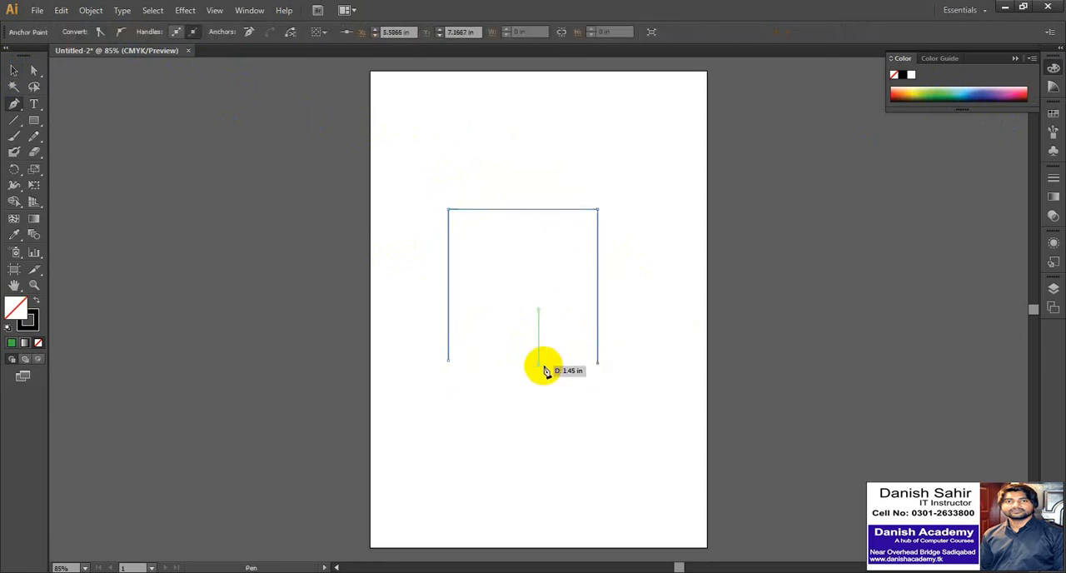
pyautogui.click(463, 362)
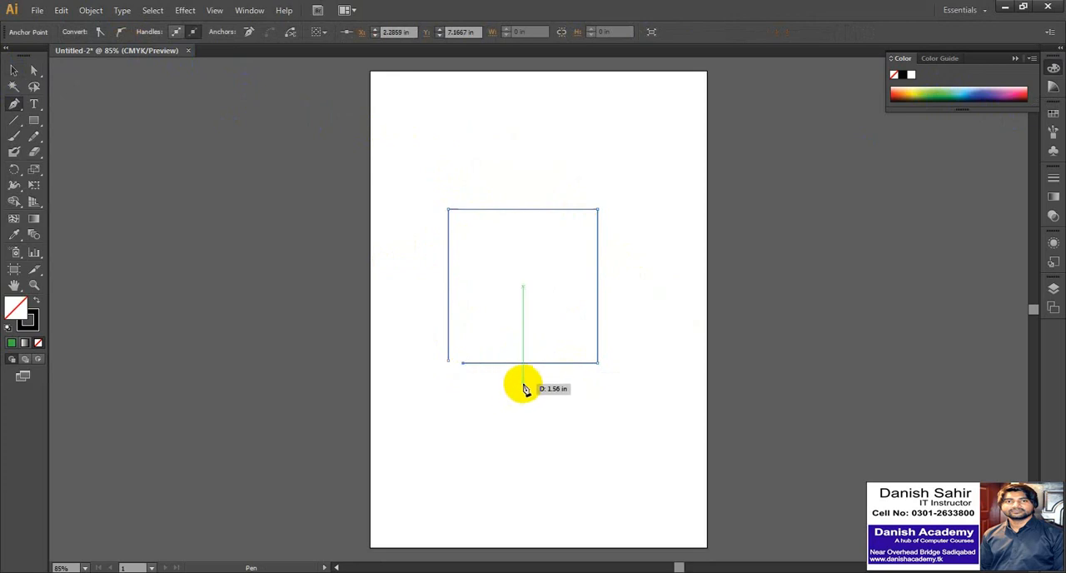
pyautogui.click(13, 70)
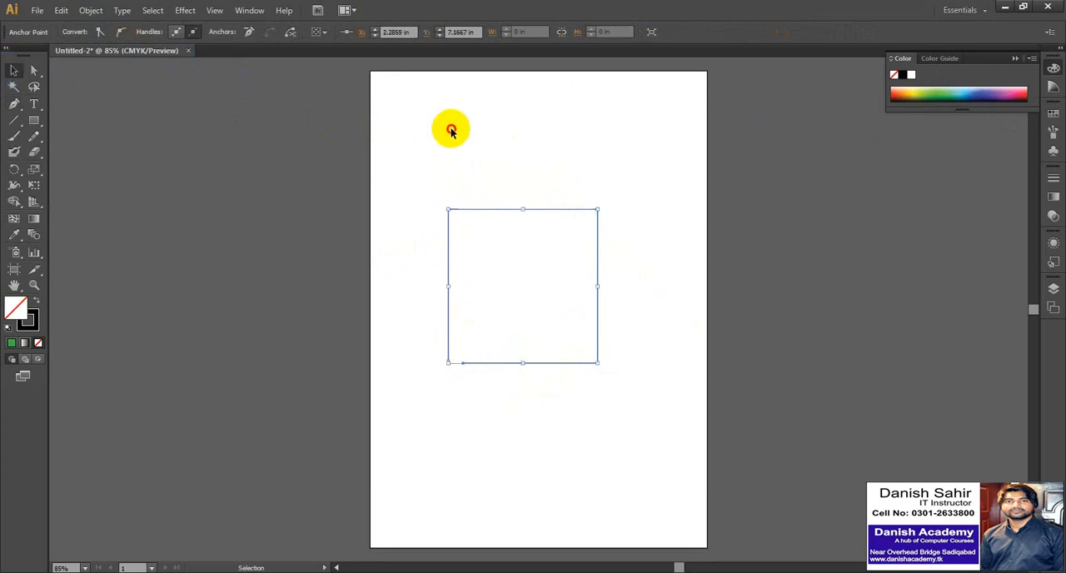
pyautogui.click(935, 85)
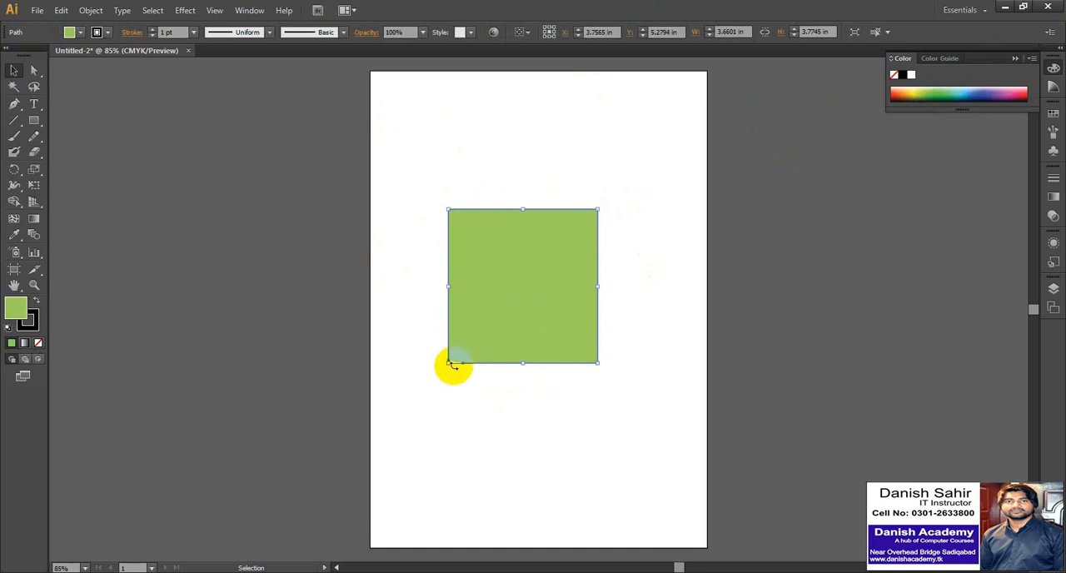
# Examine the gap between the open path's start and end points at its lower-left corner.
pyautogui.press('z')
pyautogui.moveTo(442, 352); pyautogui.dragTo(468, 371)
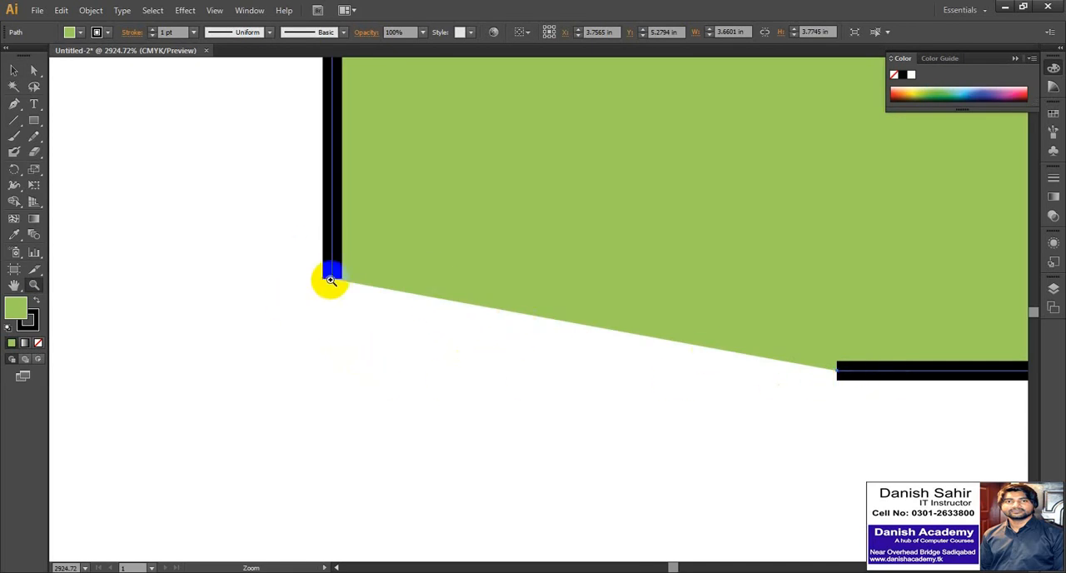
pyautogui.scroll(-11, 312, 330)
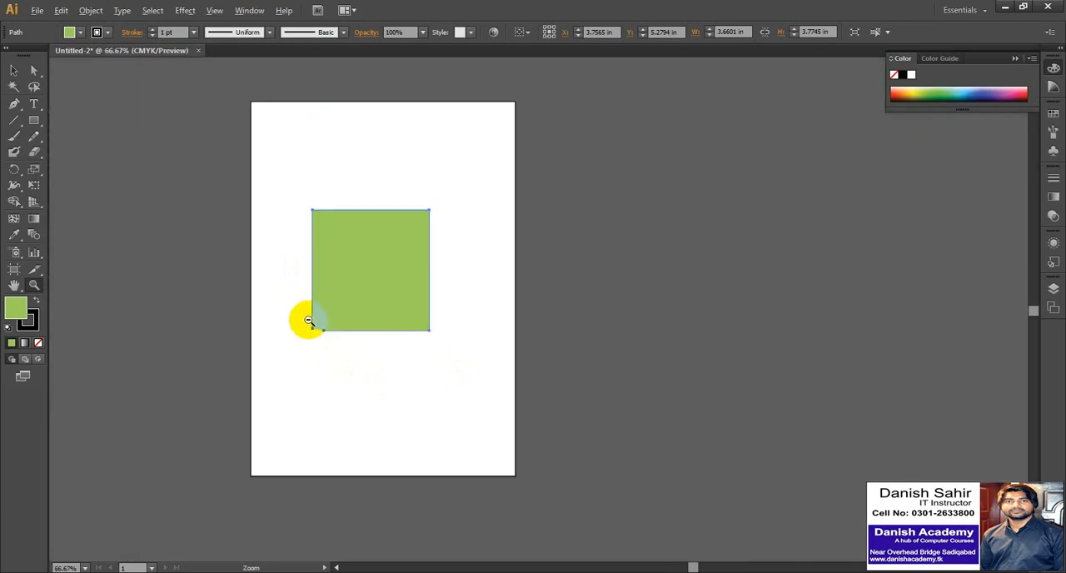
pyautogui.scroll(3, 308, 321)
pyautogui.moveTo(305, 331); pyautogui.dragTo(378, 378)
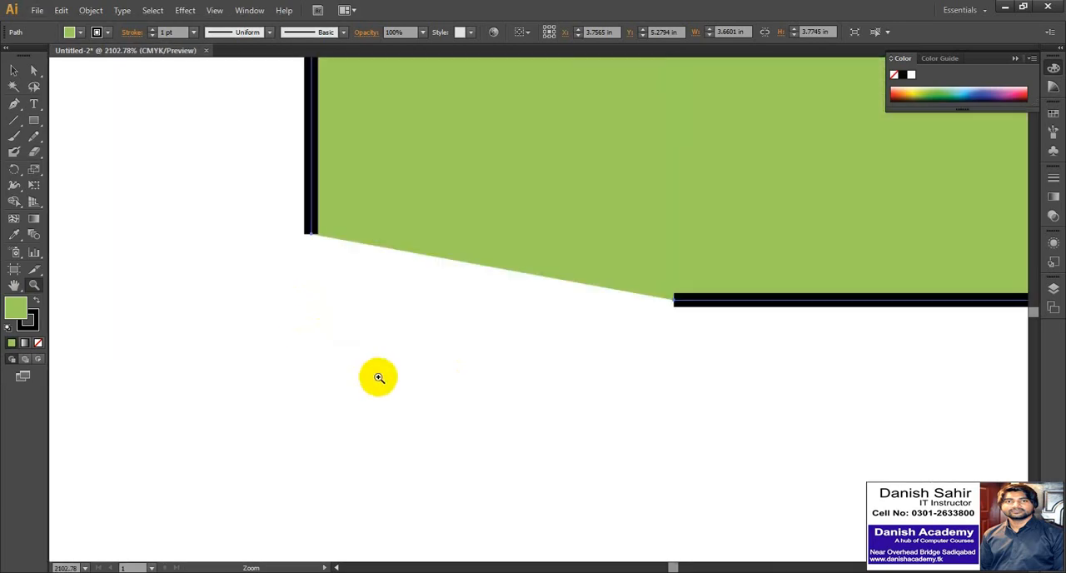
pyautogui.scroll(-9, 362, 326)
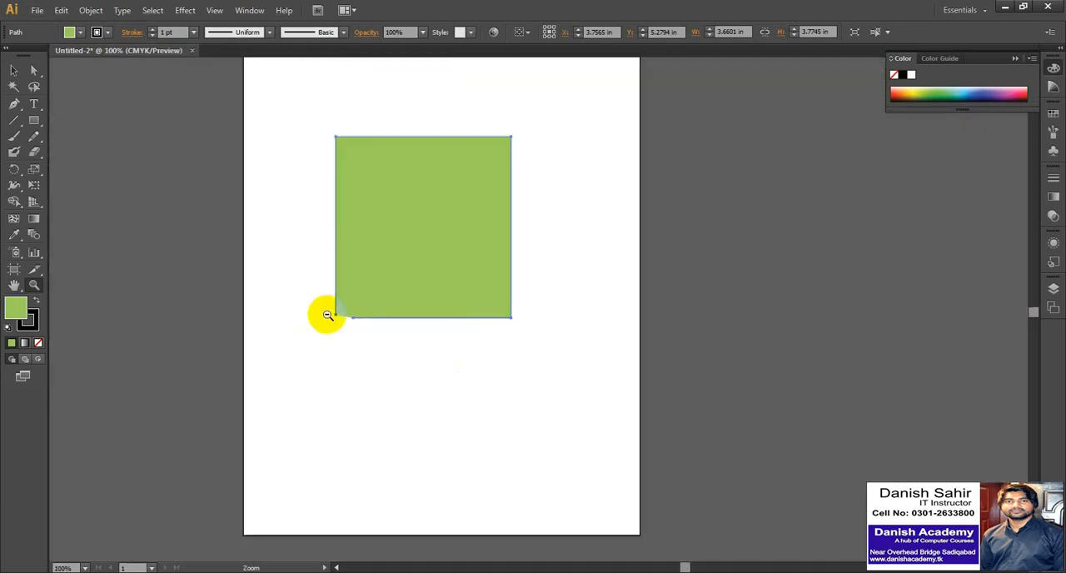
# Select the green open path and delete it from the artboard.
pyautogui.click(14, 70)
pyautogui.click(323, 152)
pyautogui.click(461, 286)
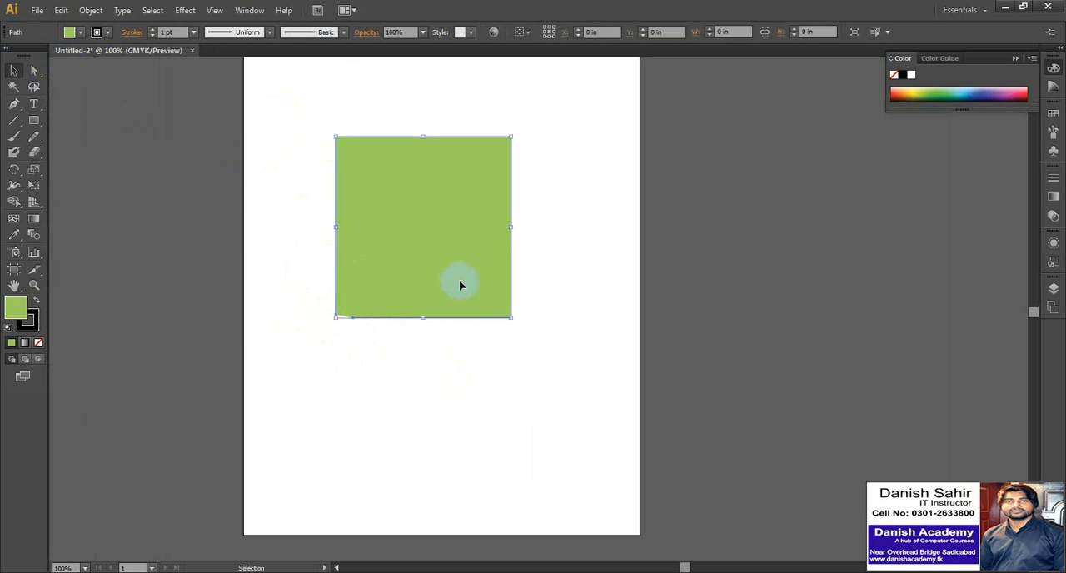
pyautogui.press('Delete')
# Draw a closed four-sided shape about 3.06 in wide and 2.75 in high with the Pen tool, ending on its starting point.
pyautogui.press('p')
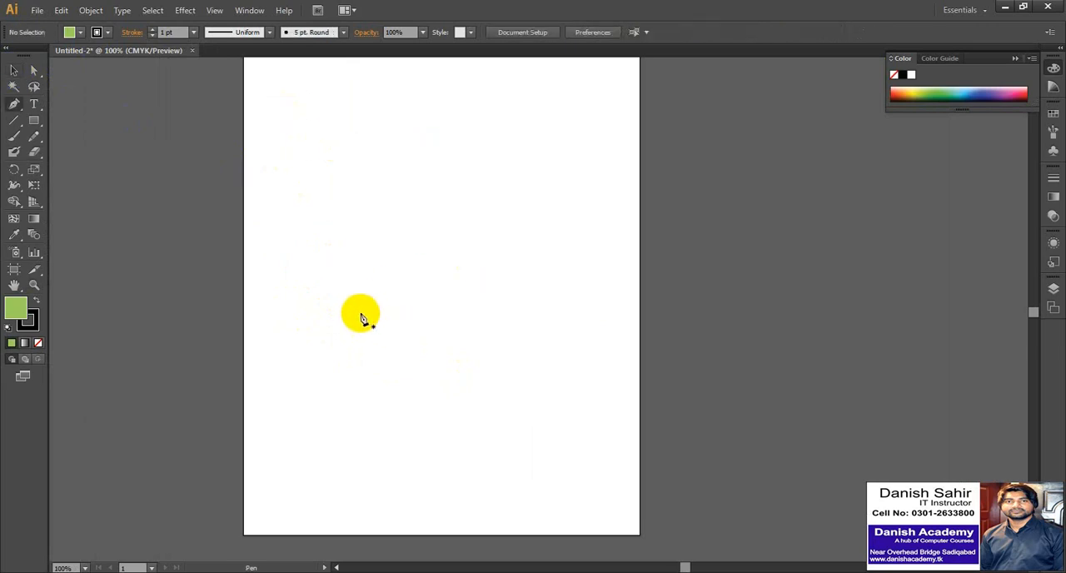
pyautogui.click(350, 303)
pyautogui.click(351, 173)
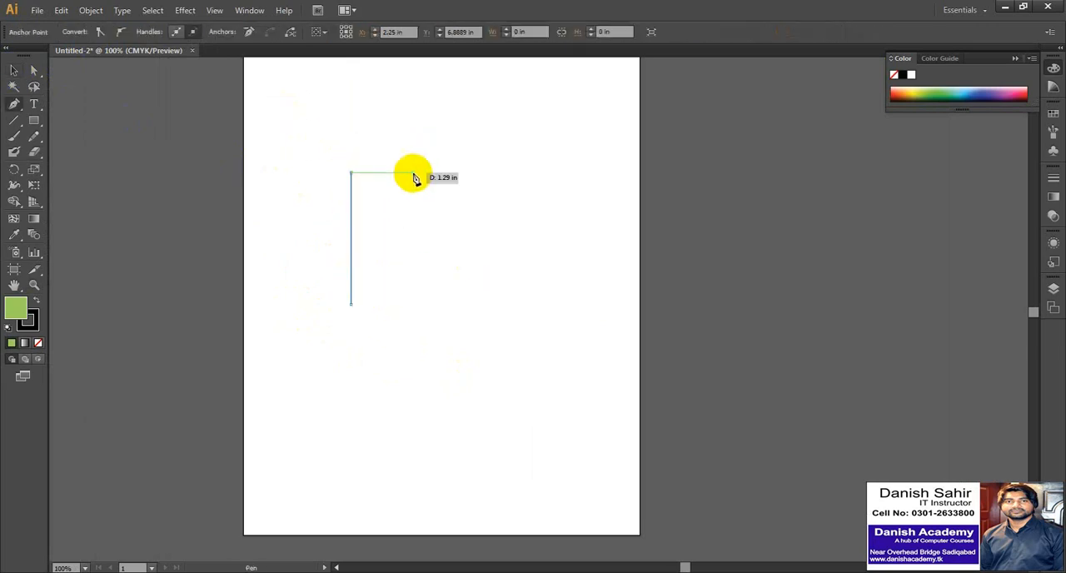
pyautogui.click(498, 172)
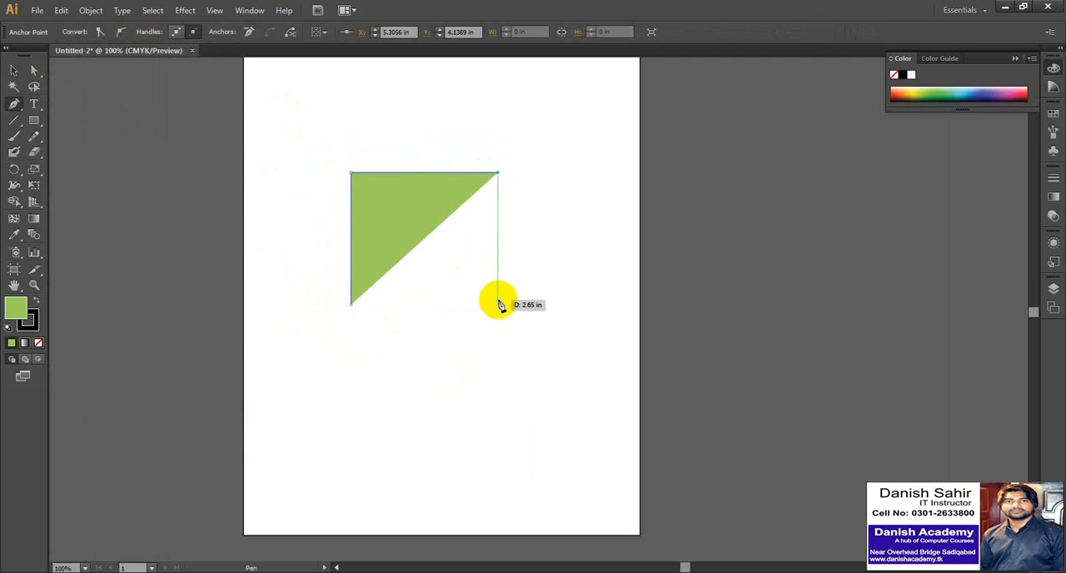
pyautogui.click(498, 299)
pyautogui.click(351, 303)
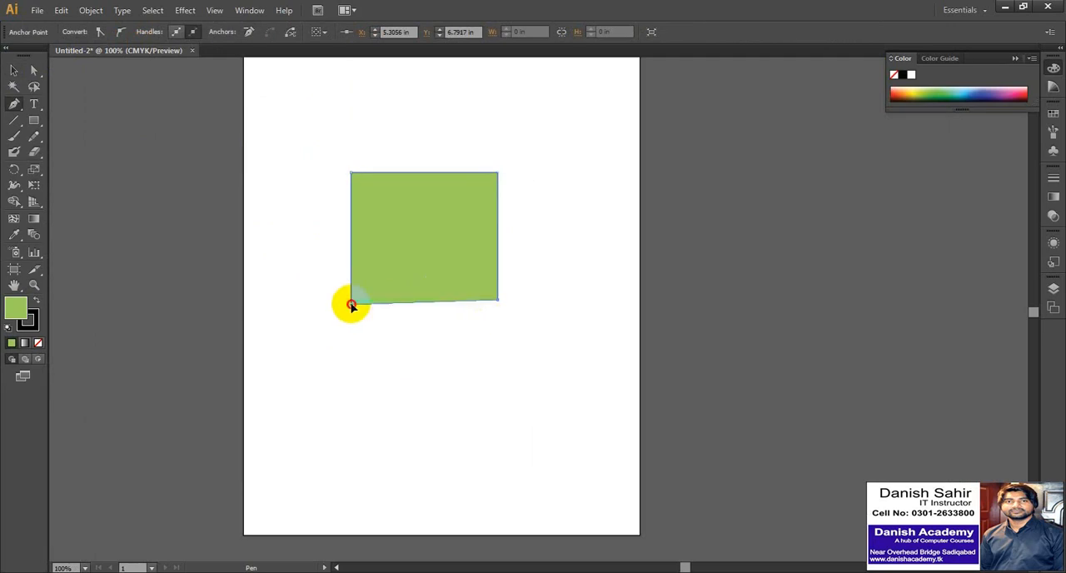
# Set the closed shape's fill to None and refill it with dark navy from the colour spectrum.
pyautogui.click(13, 70)
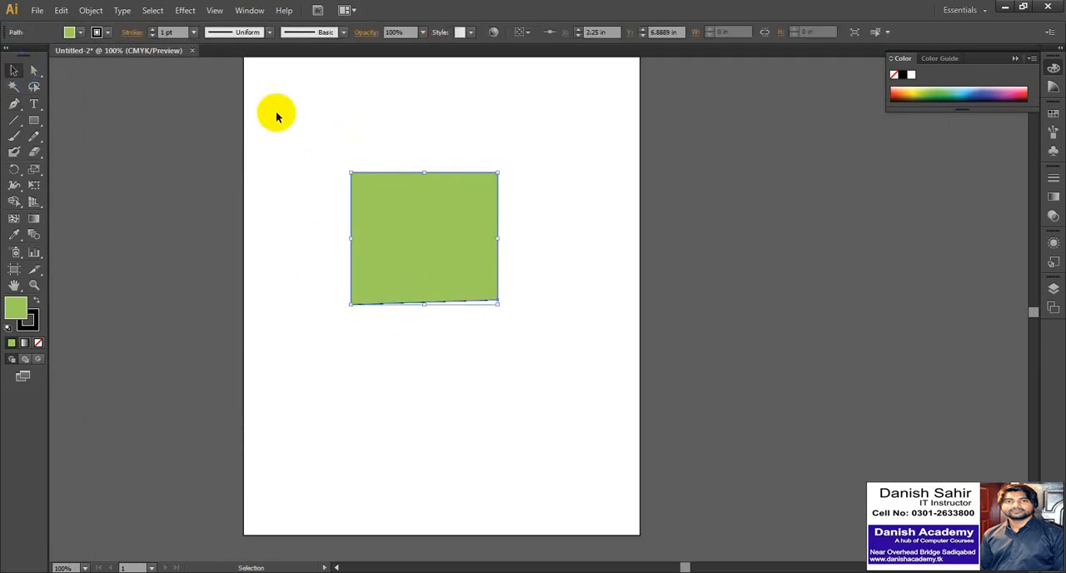
pyautogui.click(80, 31)
pyautogui.click(15, 55)
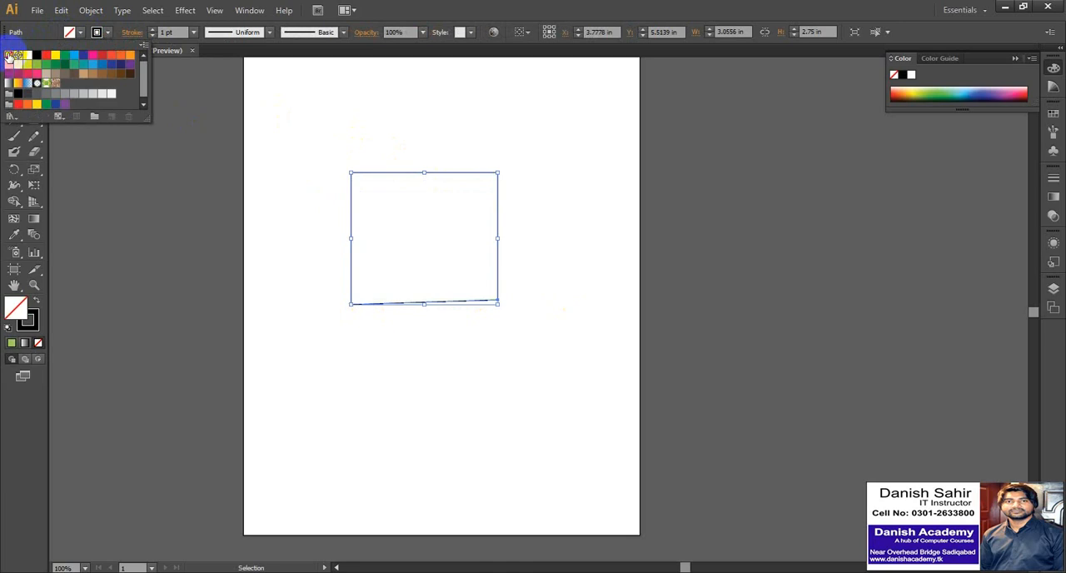
pyautogui.click(969, 94)
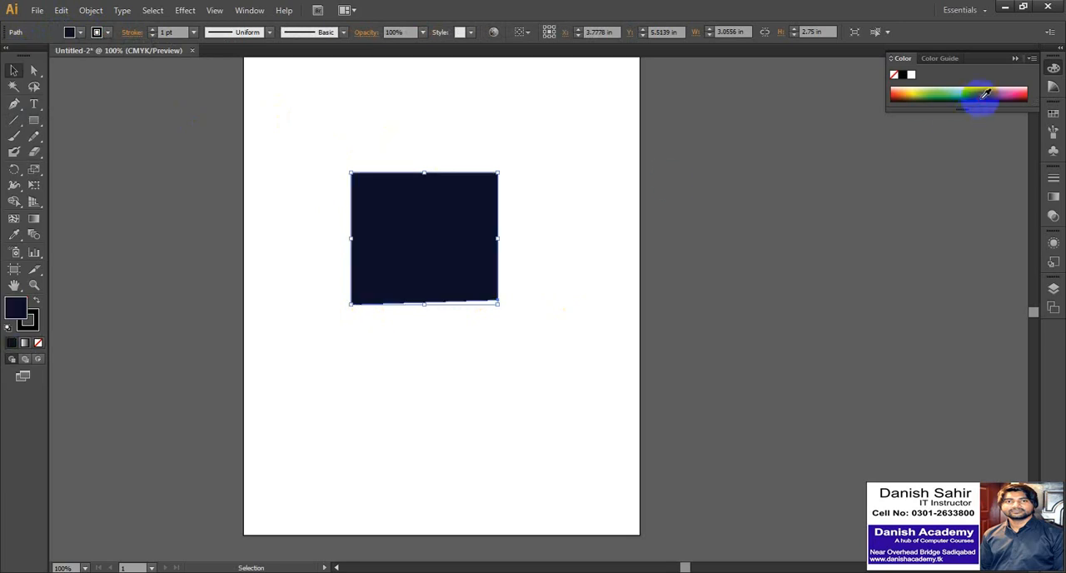
pyautogui.click(309, 265)
# Change the closed shape's fill to green from the colour spectrum and deselect it.
pyautogui.click(428, 234)
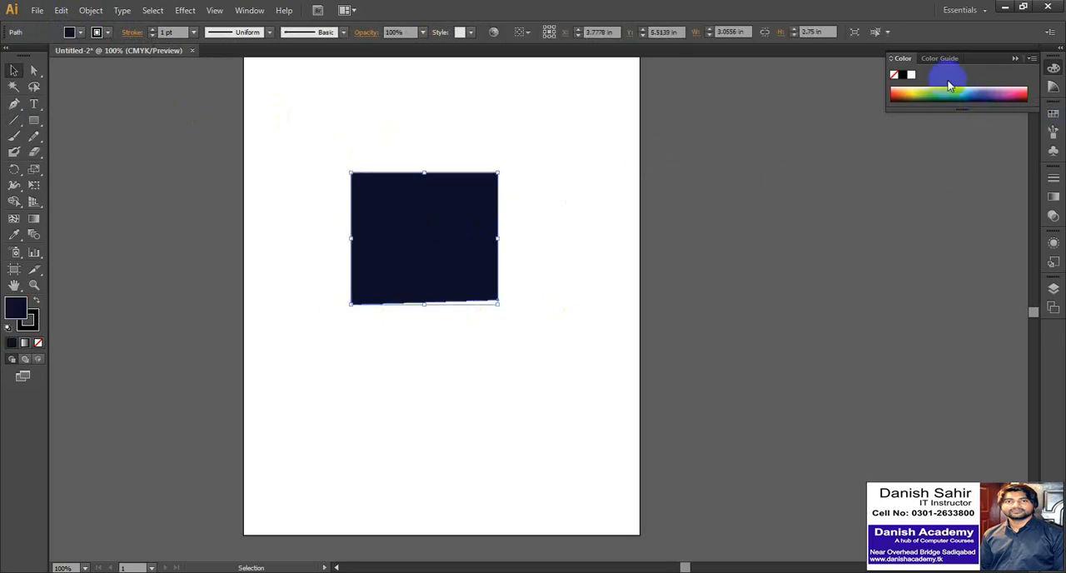
pyautogui.click(937, 90)
pyautogui.click(293, 280)
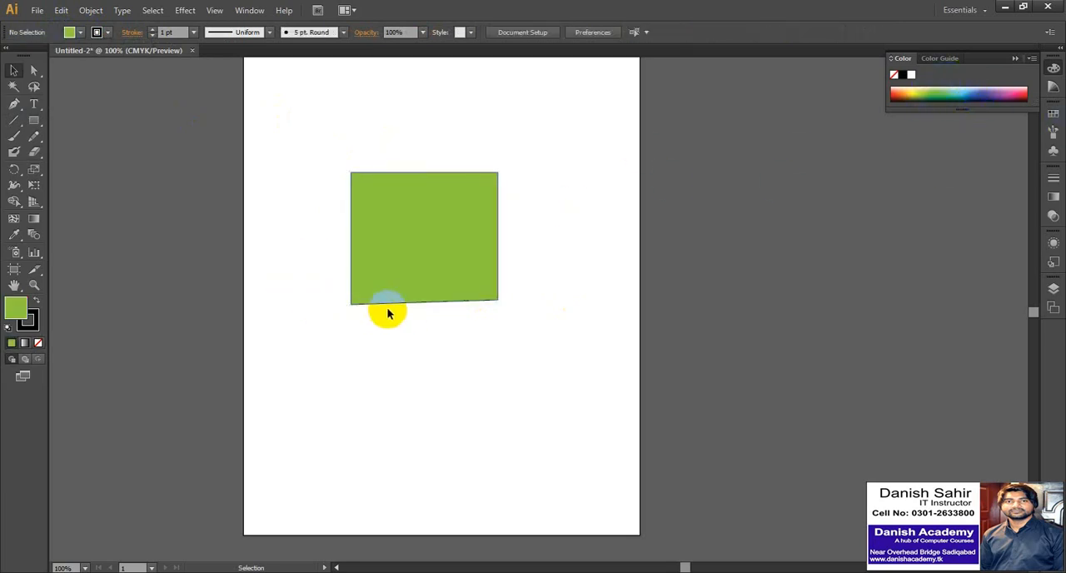
# Examine the joined lower-left corner of the closed green shape.
pyautogui.press('z')
pyautogui.moveTo(334, 292); pyautogui.dragTo(381, 329)
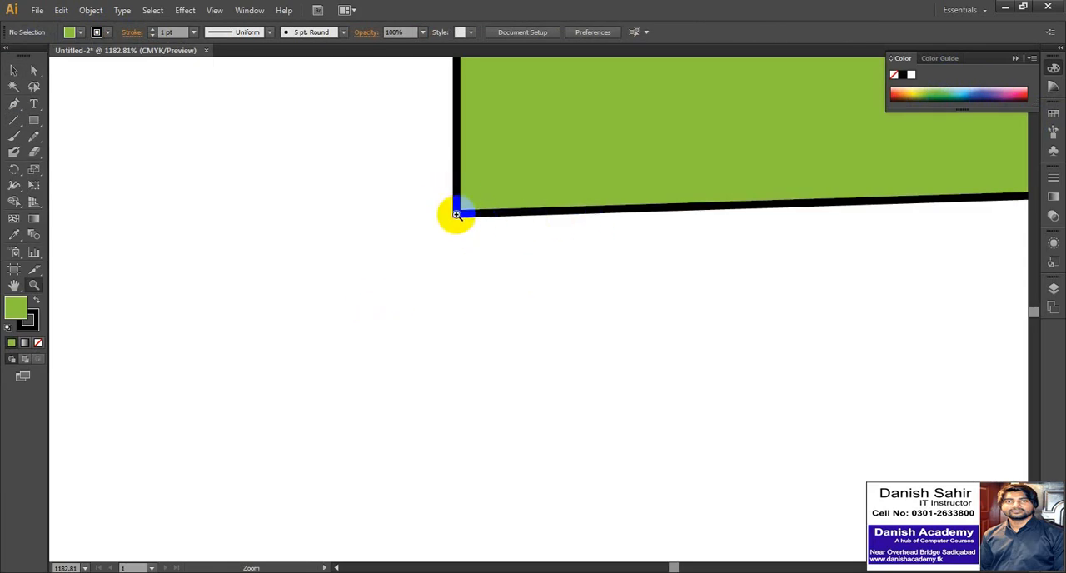
pyautogui.keyDown('alt'); pyautogui.click(342, 207); pyautogui.keyUp('alt')
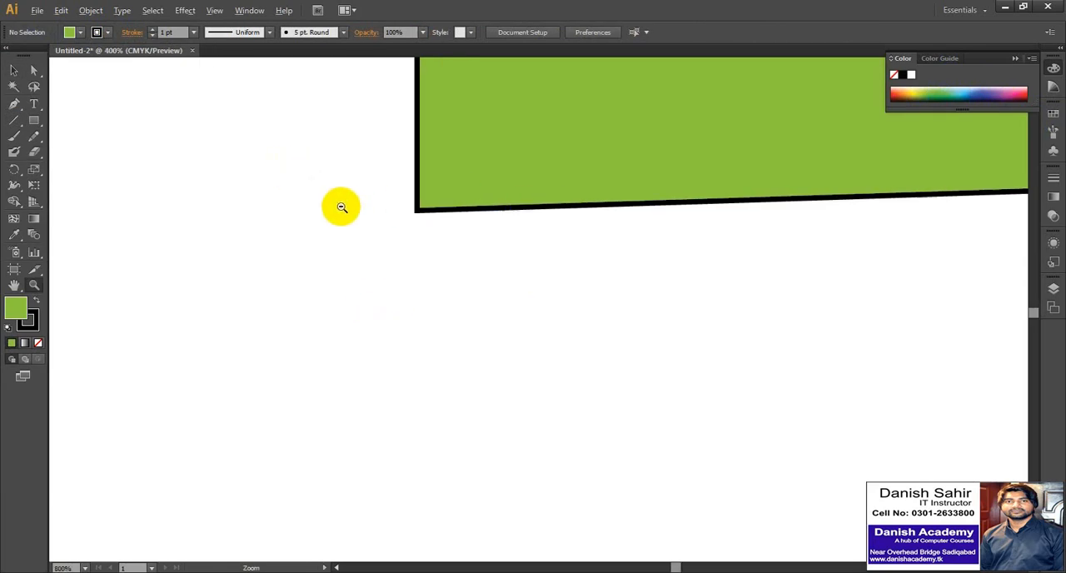
pyautogui.keyDown('alt'); pyautogui.click(341, 207); pyautogui.keyUp('alt')
pyautogui.keyDown('alt'); pyautogui.click(350, 130); pyautogui.keyUp('alt')
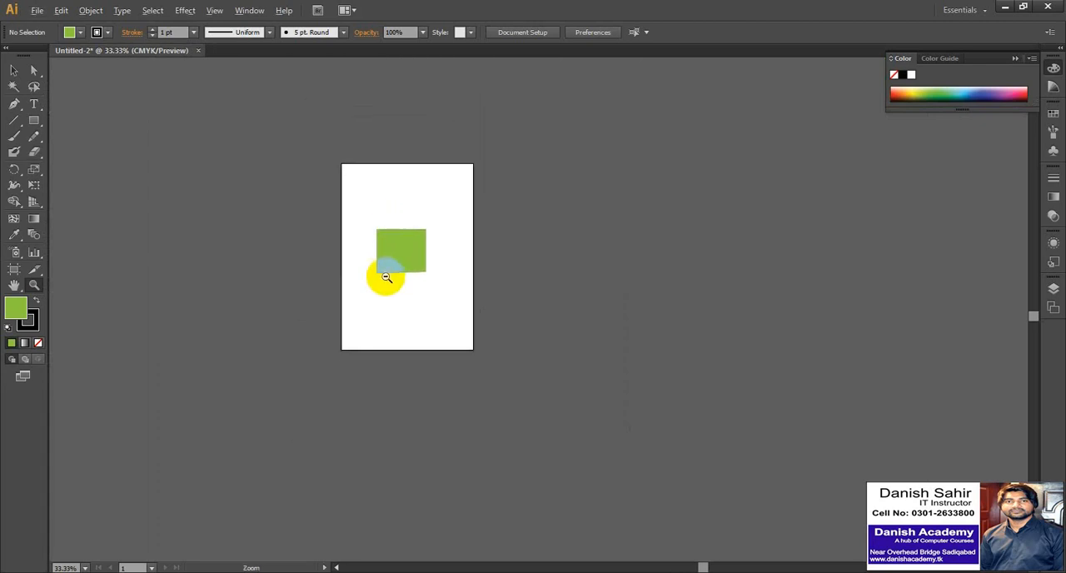
pyautogui.click(386, 277)
# Select the closed green shape and delete it from the artboard.
pyautogui.click(14, 70)
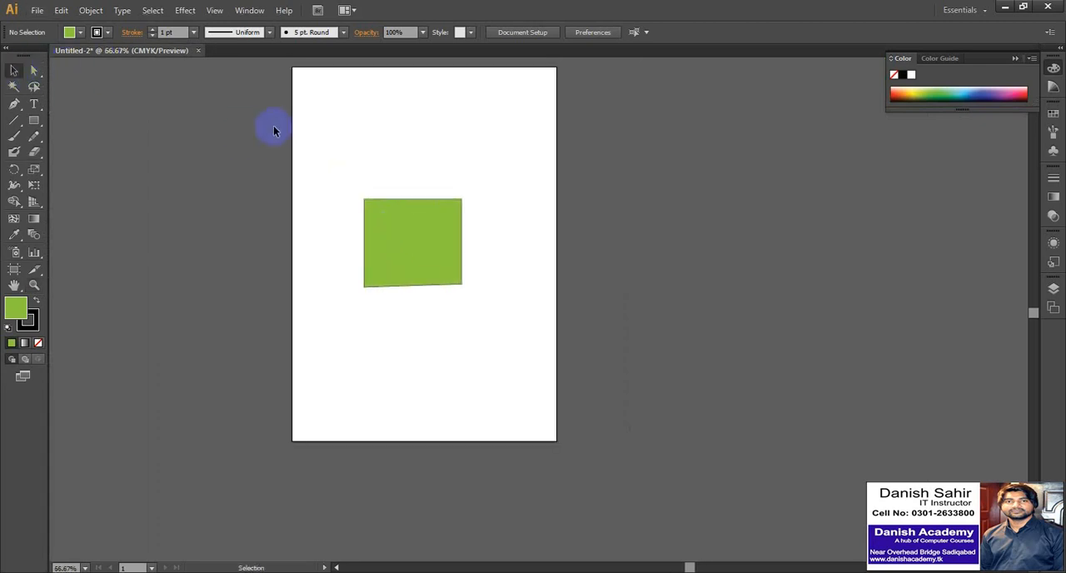
pyautogui.click(414, 245)
pyautogui.press('Delete')
# Set the default fill for new paths to None.
pyautogui.click(79, 33)
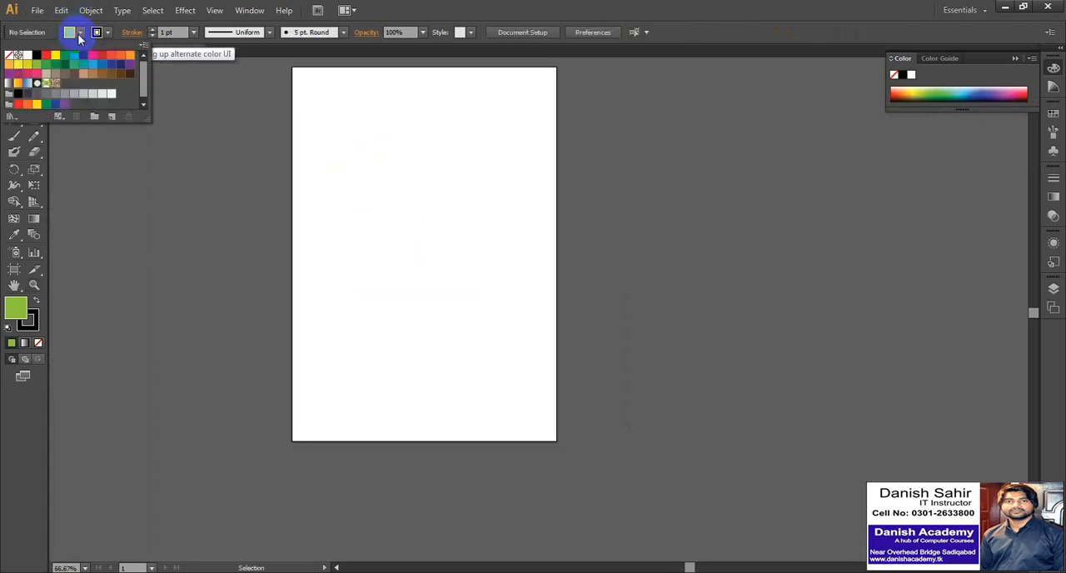
pyautogui.click(10, 55)
pyautogui.click(123, 131)
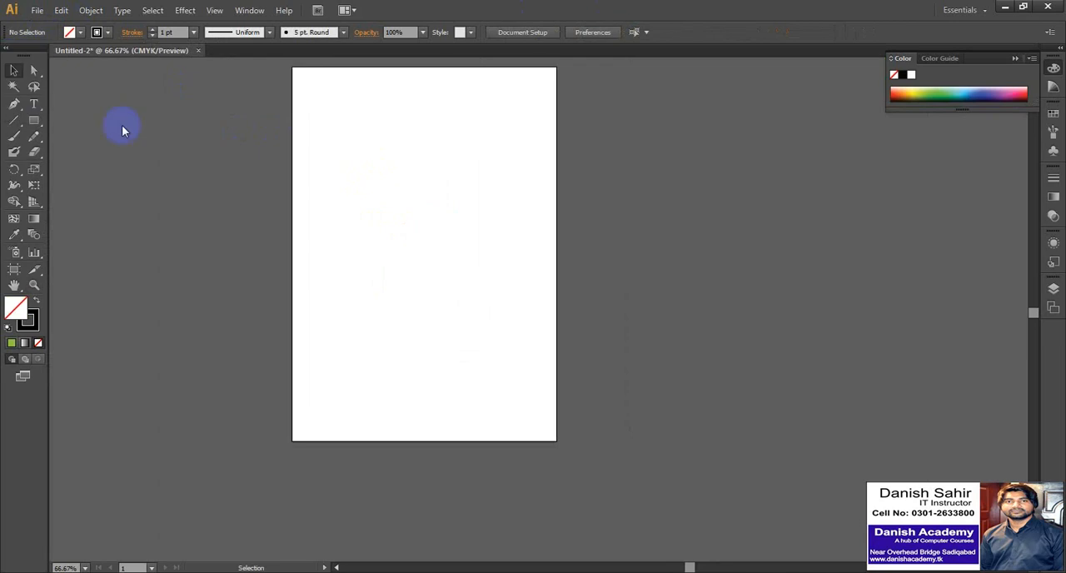
# Draw a closed, irregular ten-corner outline of straight segments across the artboard with the Pen tool, ending on the starting anchor.
pyautogui.click(14, 103)
pyautogui.click(344, 253)
pyautogui.scroll(2, 345, 252)
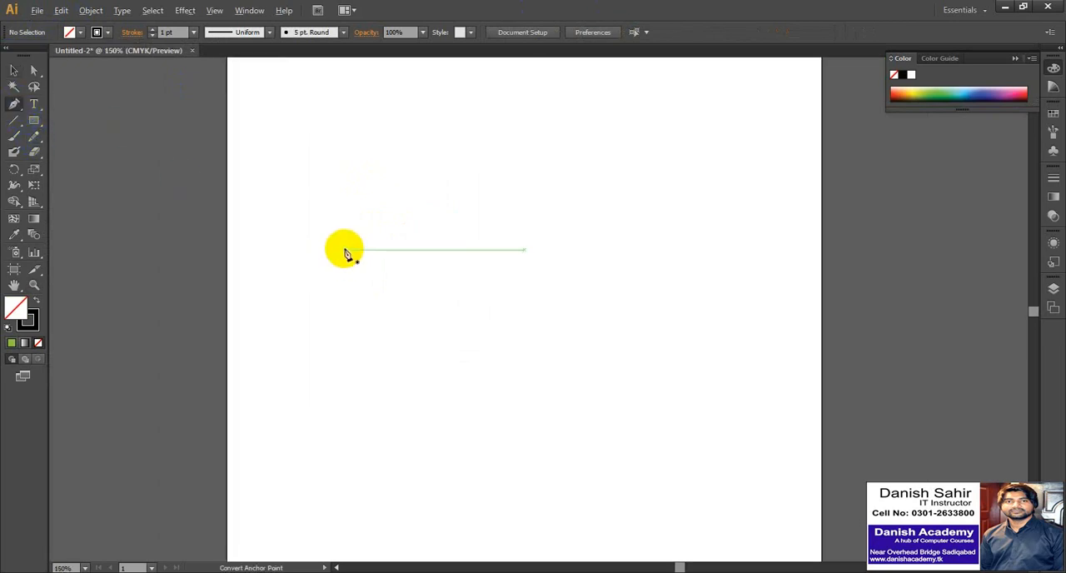
pyautogui.scroll(-1, 380, 325)
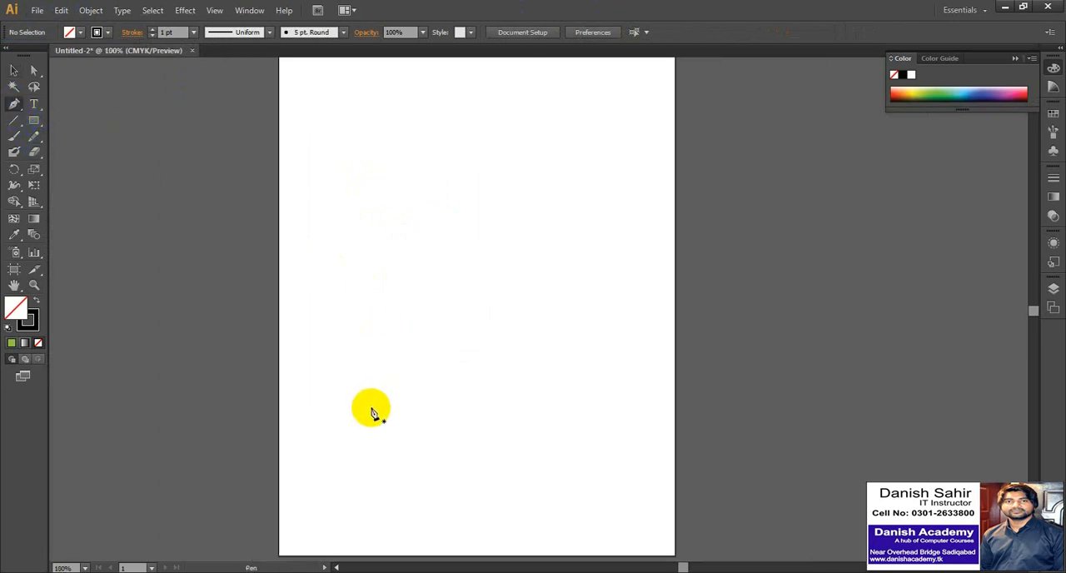
pyautogui.click(370, 406)
pyautogui.click(365, 278)
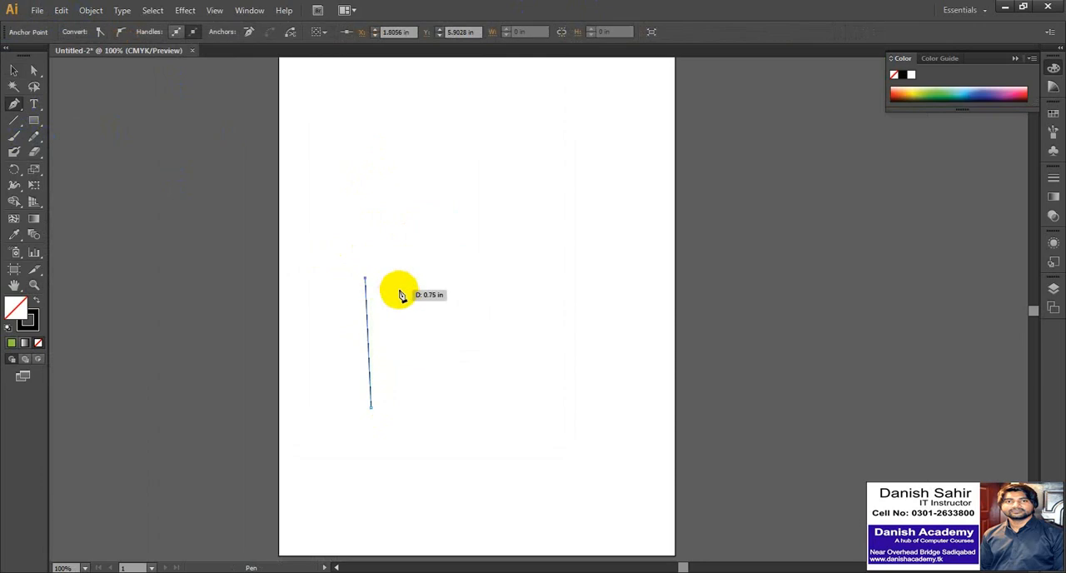
pyautogui.click(485, 320)
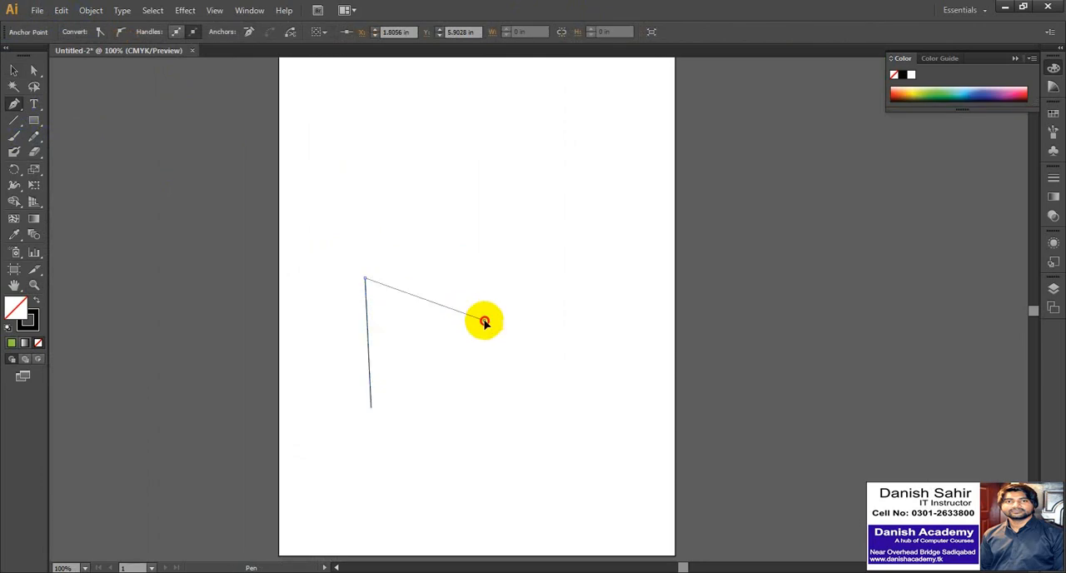
pyautogui.click(536, 234)
pyautogui.click(482, 135)
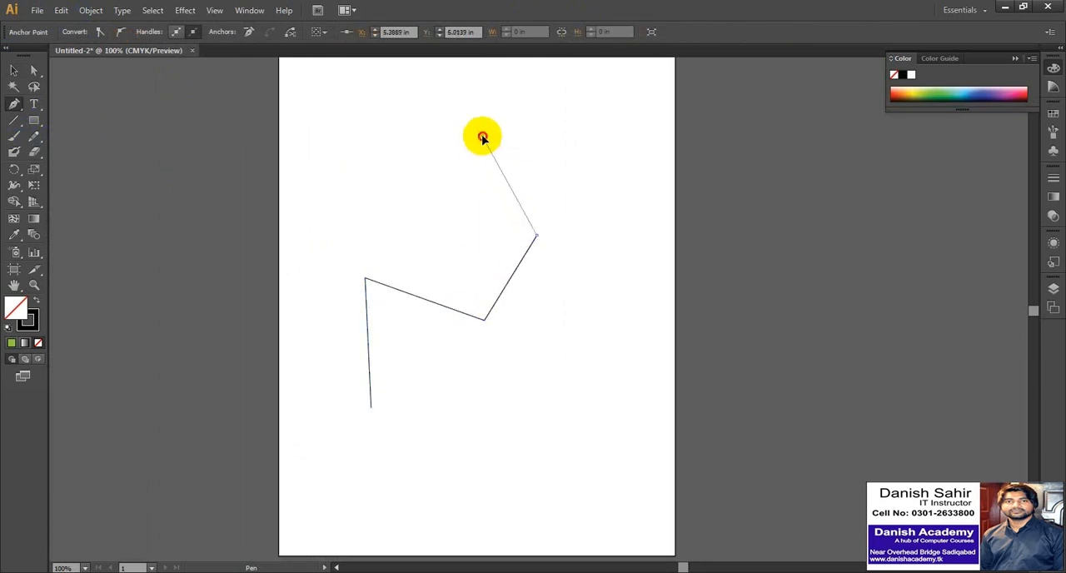
pyautogui.click(550, 123)
pyautogui.click(634, 285)
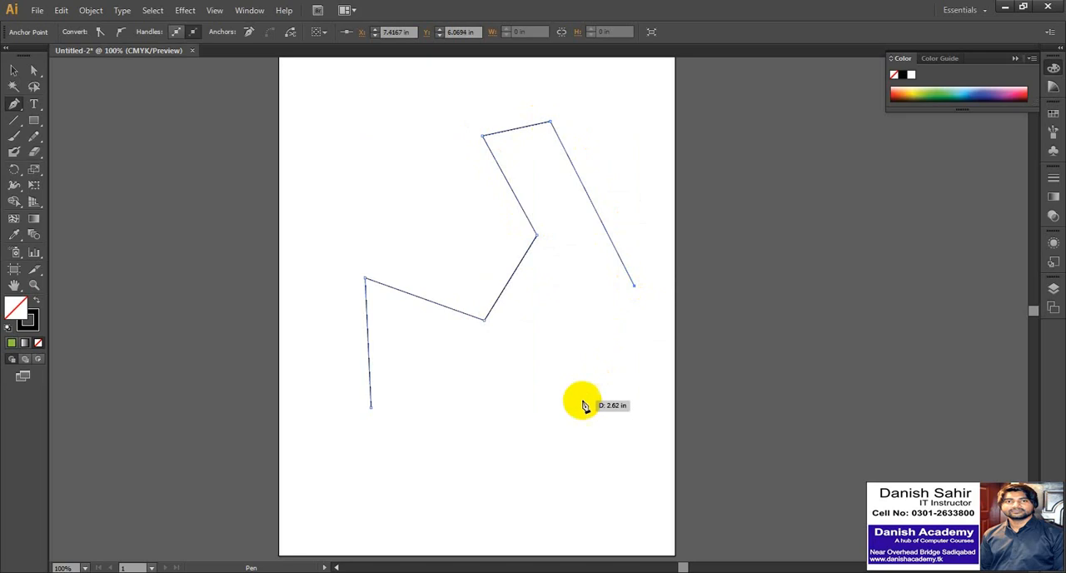
pyautogui.click(566, 430)
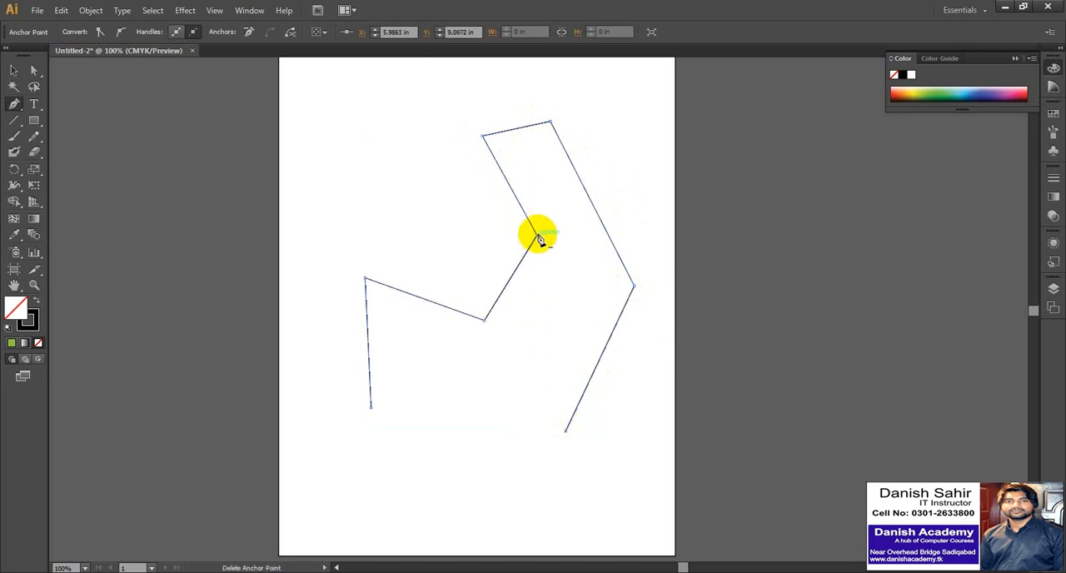
pyautogui.click(424, 449)
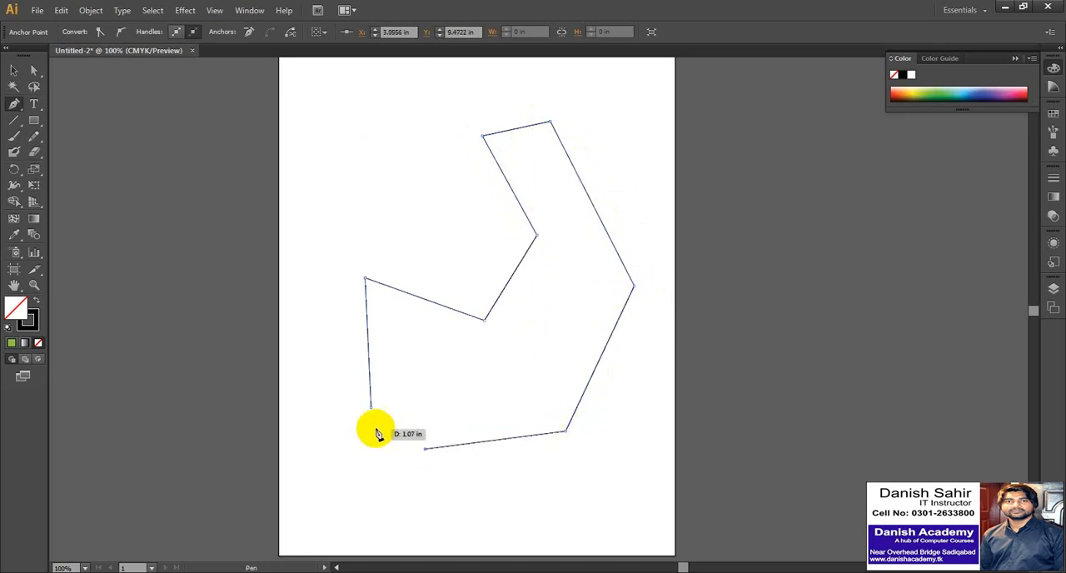
pyautogui.click(444, 339)
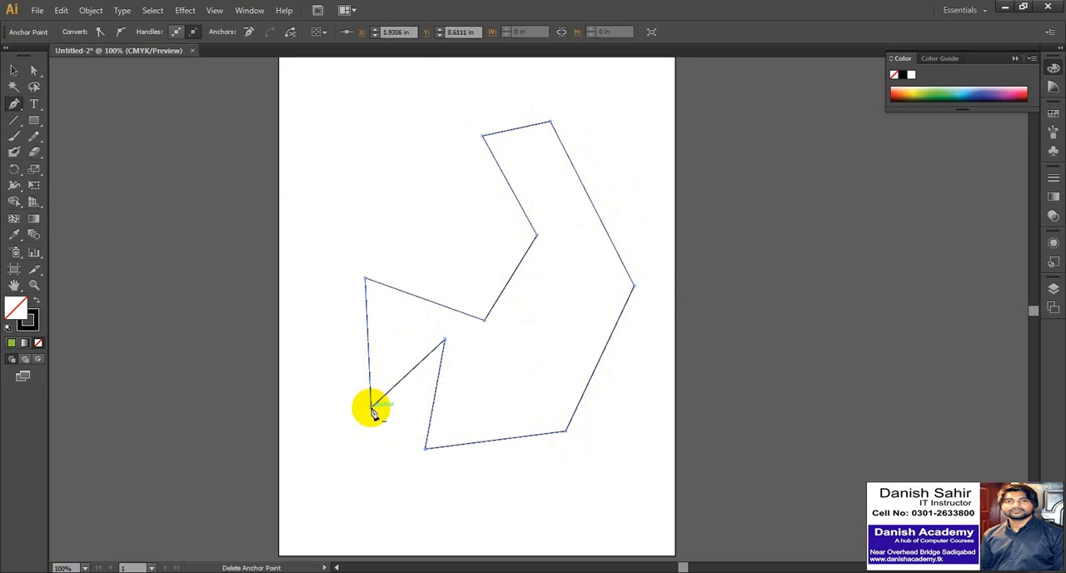
pyautogui.click(371, 409)
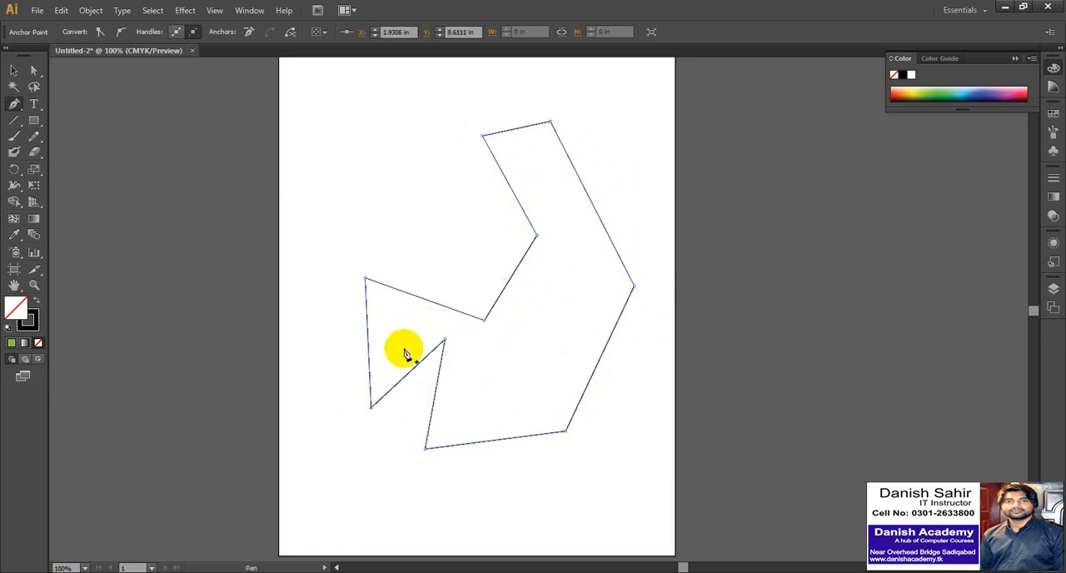
# Reshape the outline by moving its upper-left anchor close to the top notch and its lower-left tip slightly outward.
pyautogui.click(35, 71)
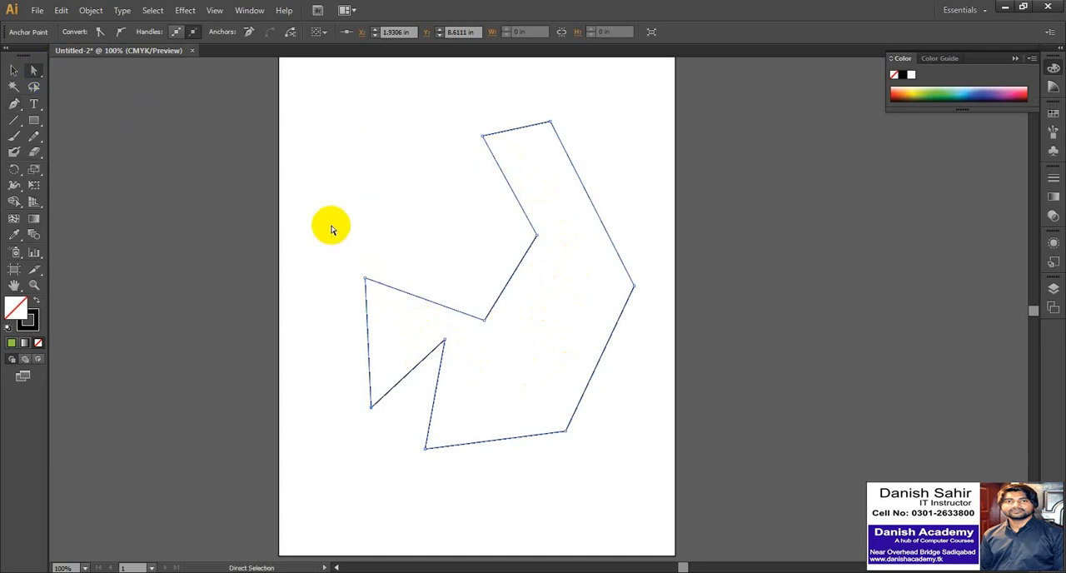
pyautogui.moveTo(336, 260); pyautogui.dragTo(460, 143)
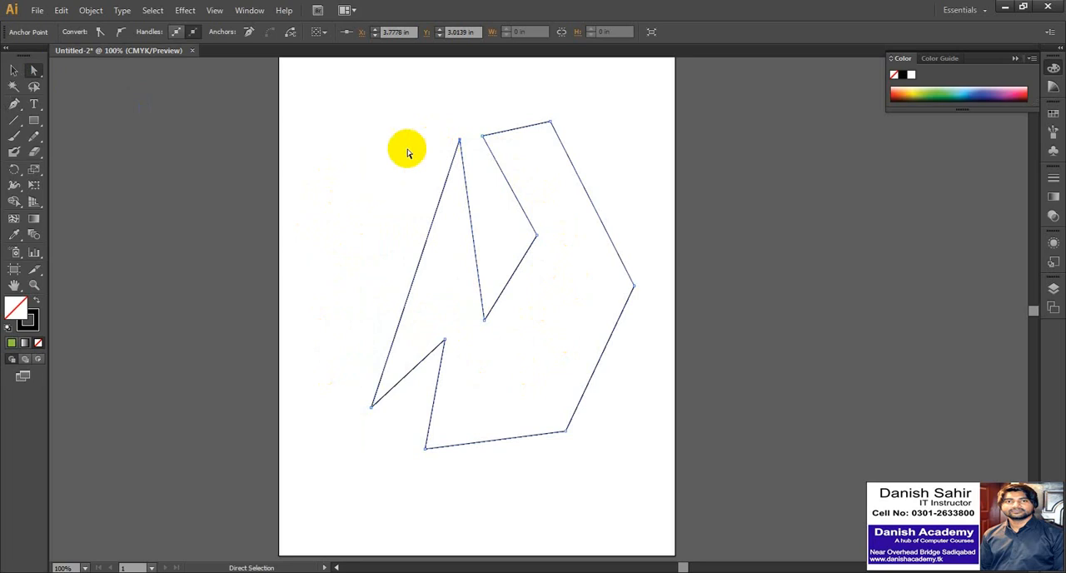
pyautogui.moveTo(345, 393)
pyautogui.mouseDown()
pyautogui.moveTo(364, 394)
pyautogui.moveTo(388, 431)
pyautogui.moveTo(278, 323)
pyautogui.moveTo(290, 194)
pyautogui.moveTo(344, 411)
pyautogui.mouseUp()
# Select the whole irregular outline and delete it from the artboard.
pyautogui.click(12, 68)
pyautogui.click(284, 153)
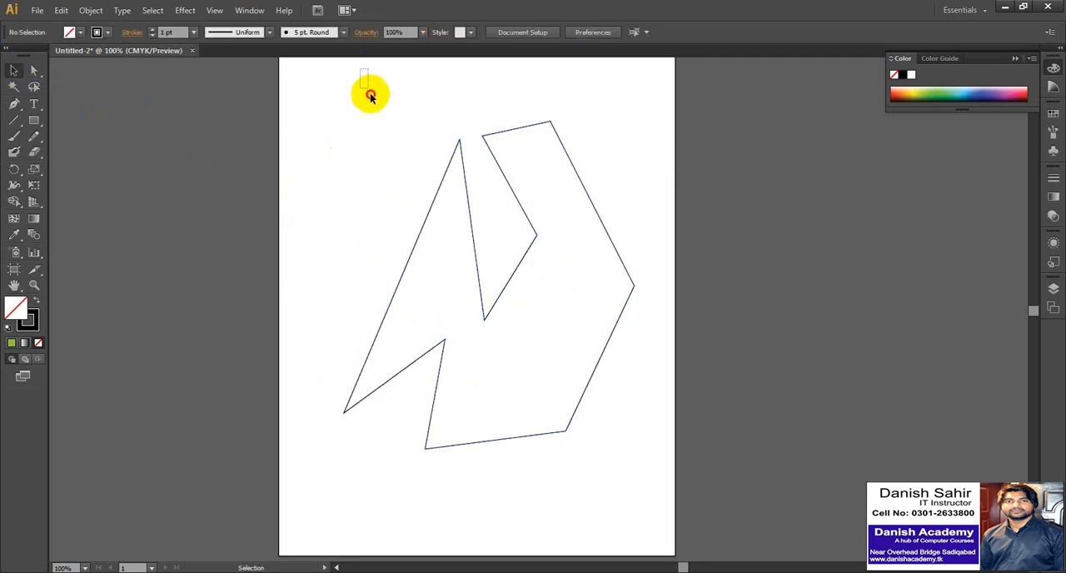
pyautogui.moveTo(369, 91); pyautogui.dragTo(676, 351)
pyautogui.press('Delete')
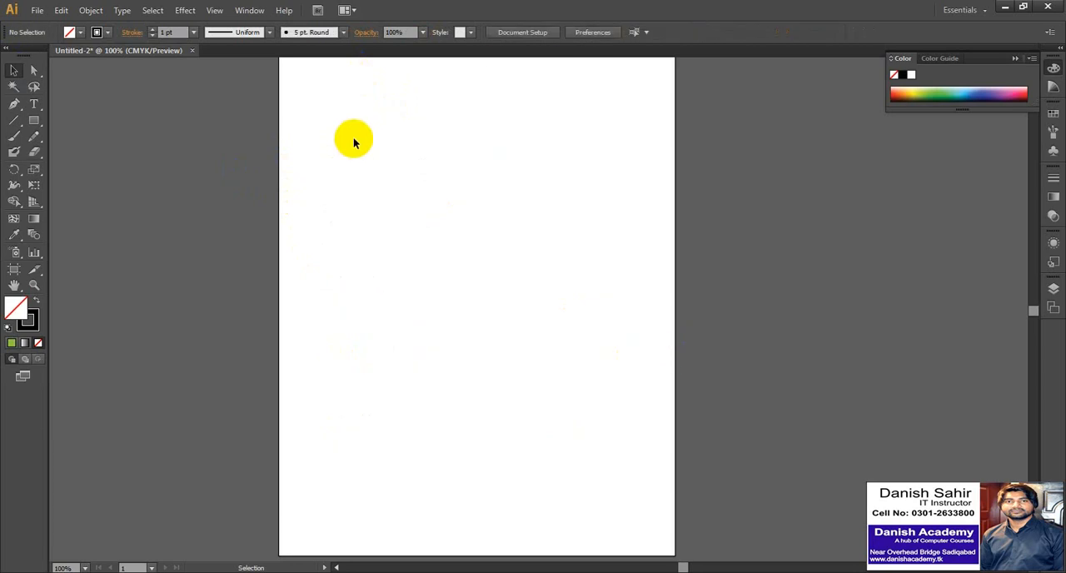
# Draw a closed house-shaped outline with vertical side walls and a pointed roof, about 4.39 in wide and 6.49 in tall, using the Pen tool.
pyautogui.press('p')
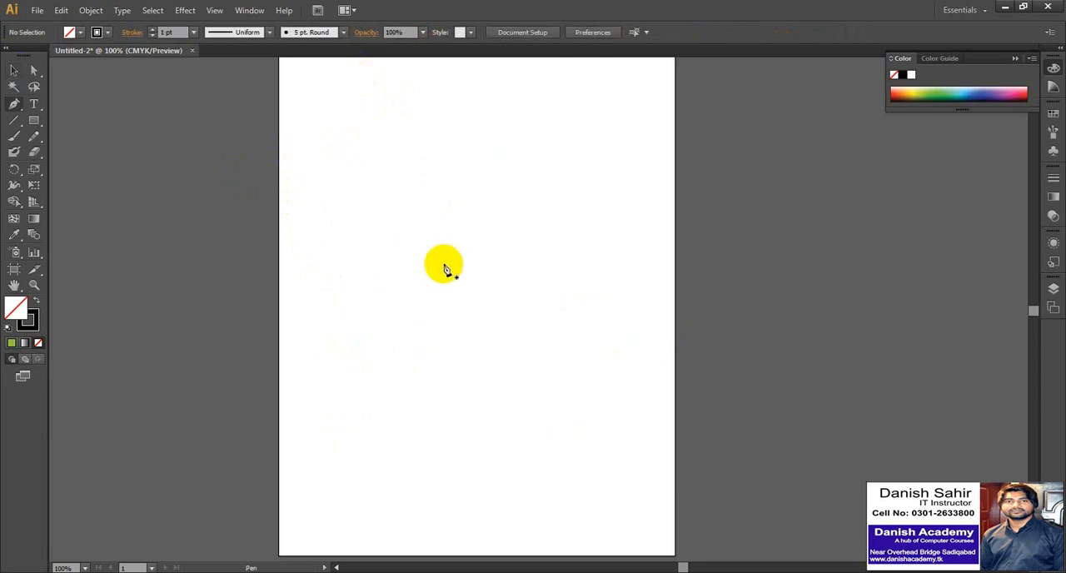
pyautogui.click(360, 394)
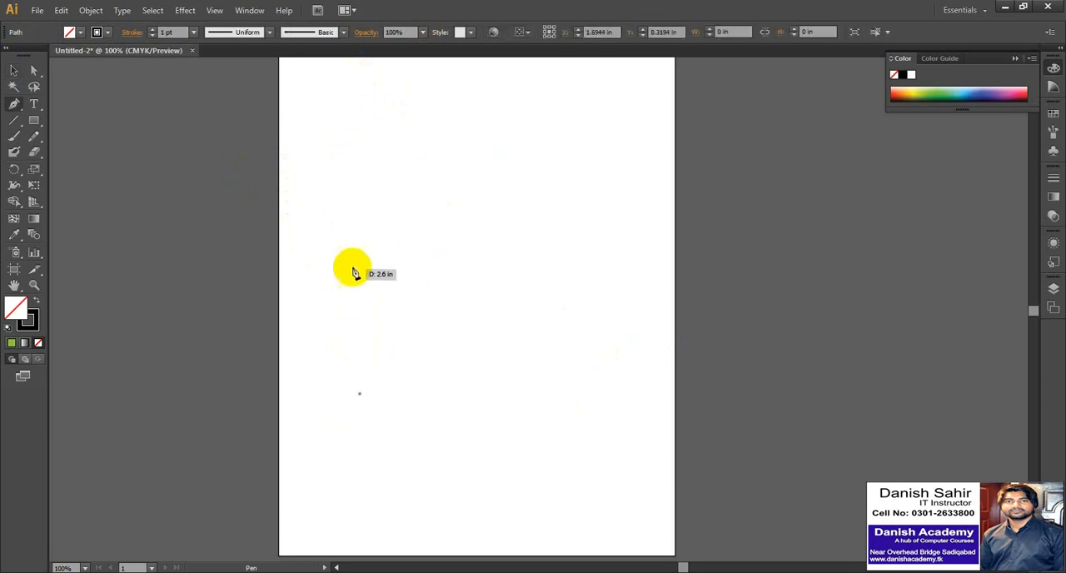
pyautogui.click(360, 202)
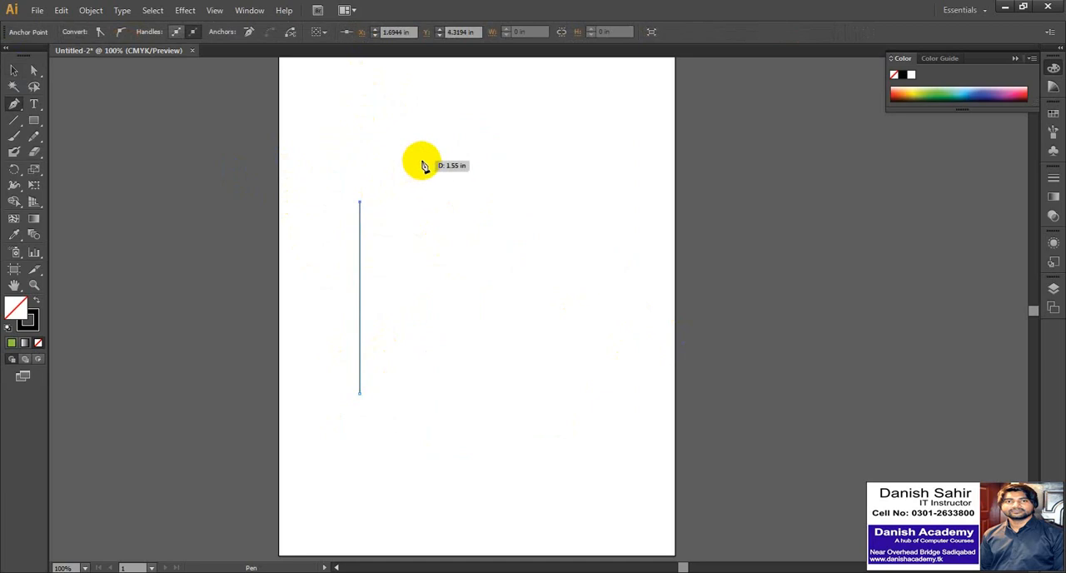
pyautogui.click(465, 95)
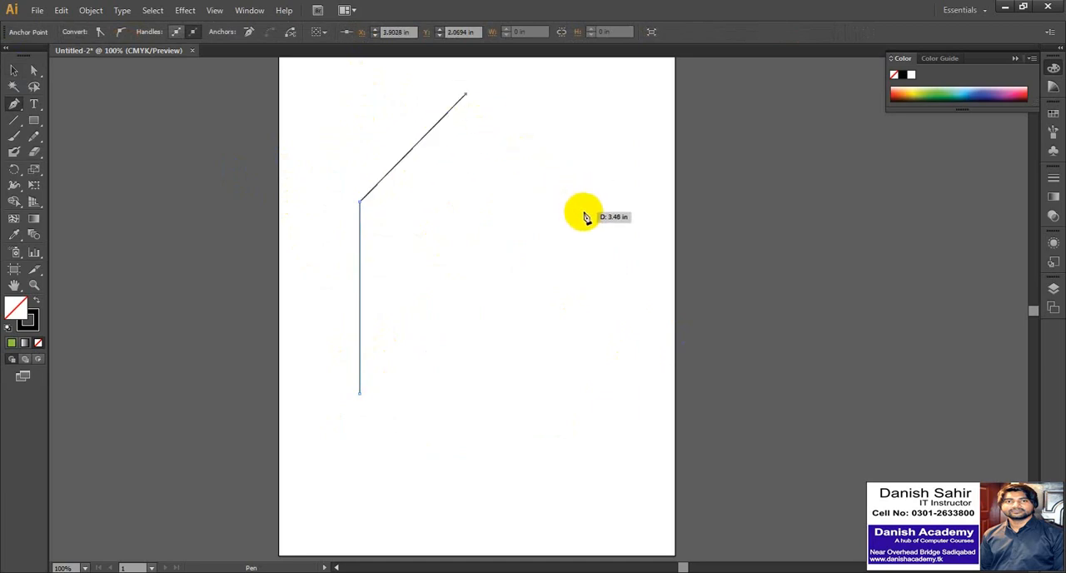
pyautogui.click(571, 207)
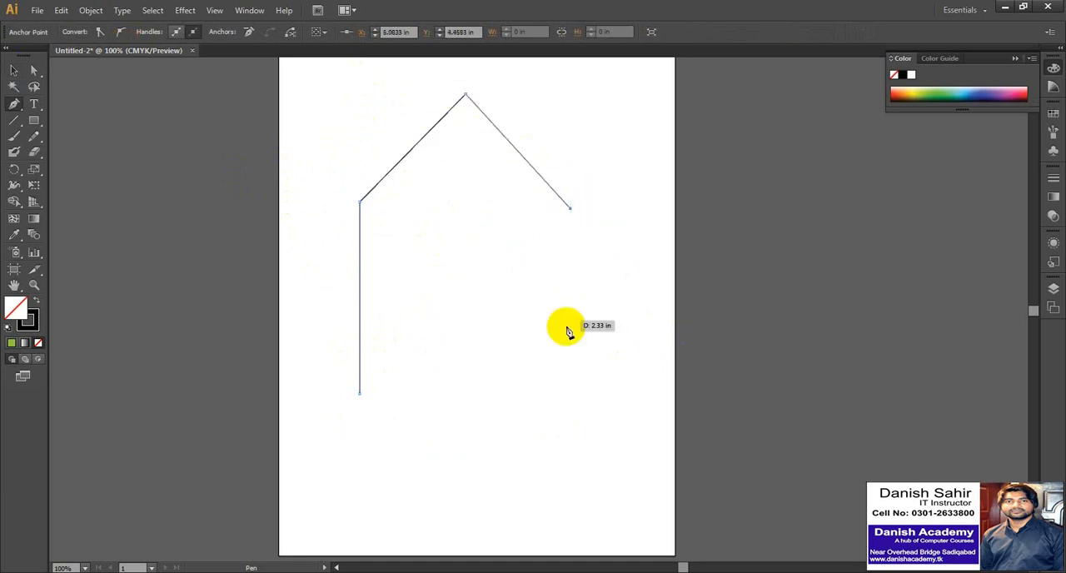
pyautogui.click(570, 405)
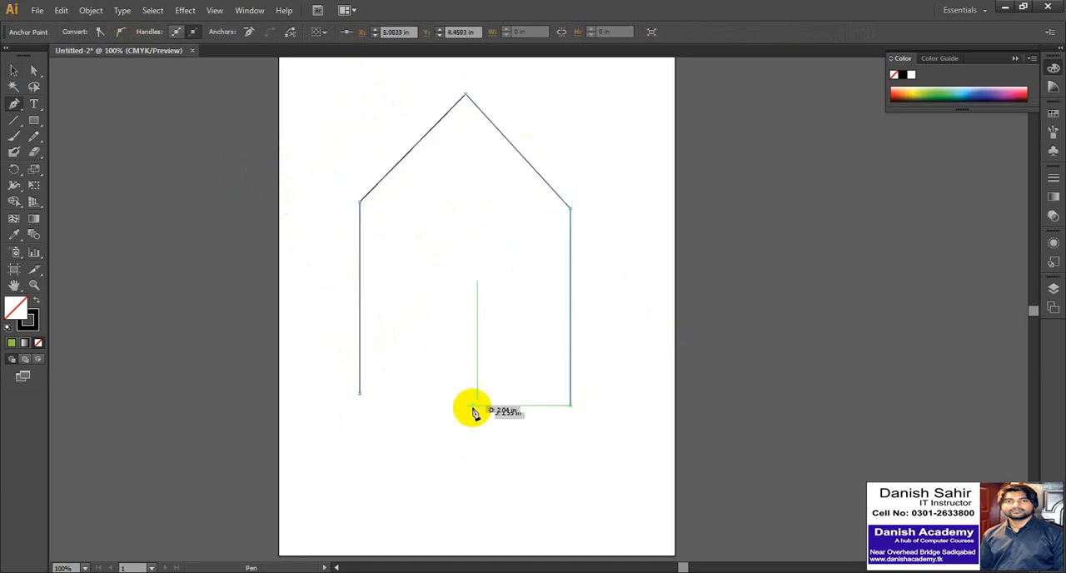
pyautogui.click(360, 405)
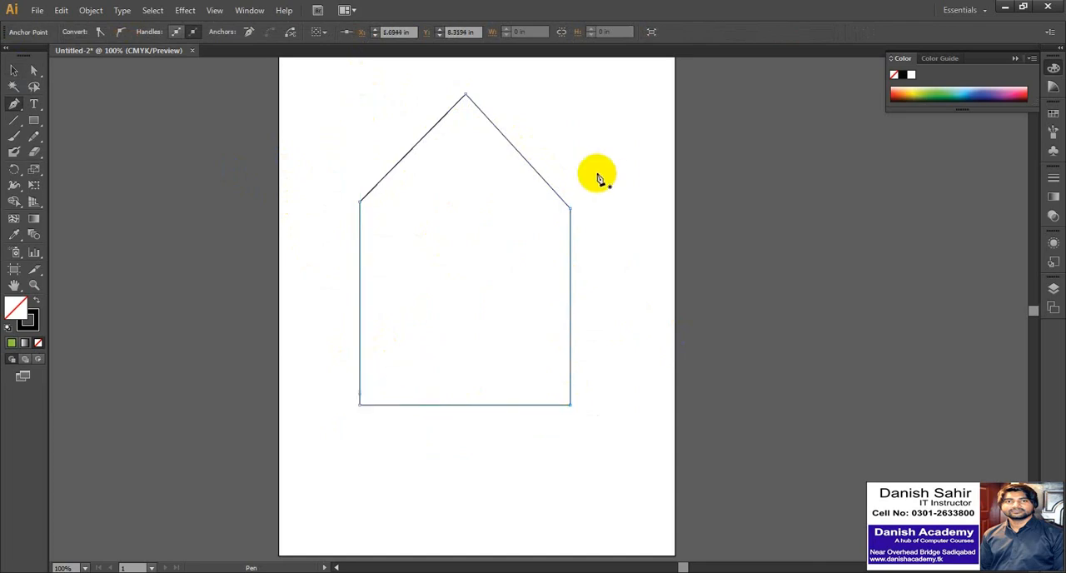
# Select the house-shaped outline and delete it.
pyautogui.click(13, 70)
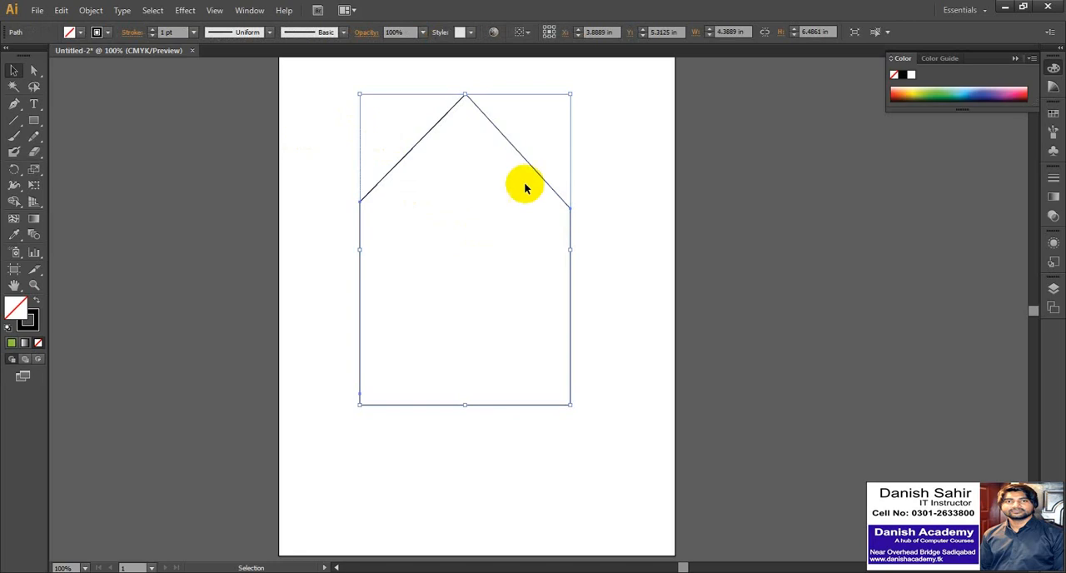
pyautogui.moveTo(542, 179); pyautogui.dragTo(496, 226)
pyautogui.press('Delete')
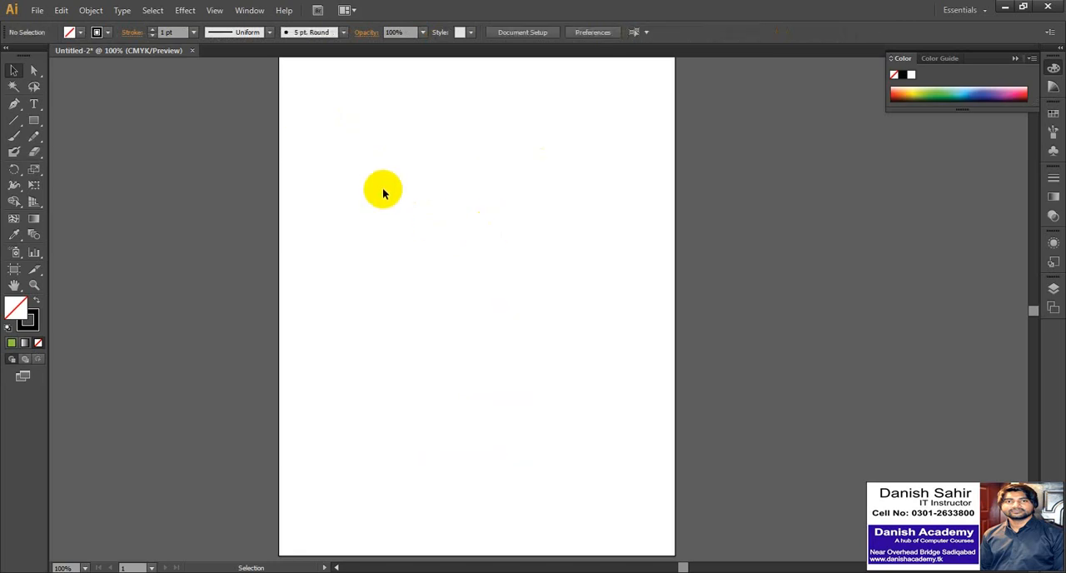
# Draw a closed Pen tool outline of a peaked house with a flat-topped extension on its right, about 5.13 in wide and 5.26 in tall.
pyautogui.click(14, 103)
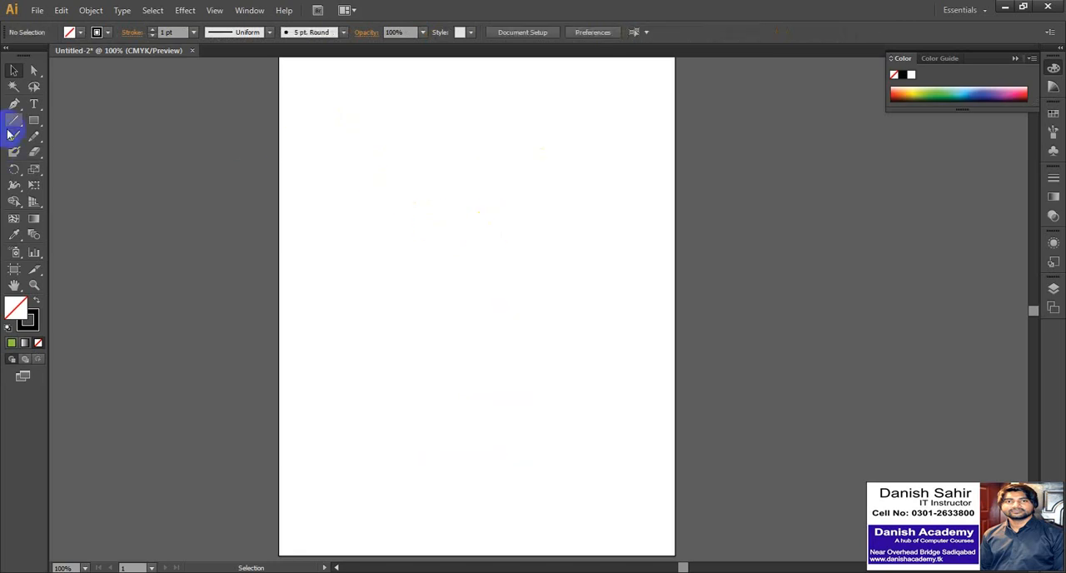
pyautogui.click(341, 396)
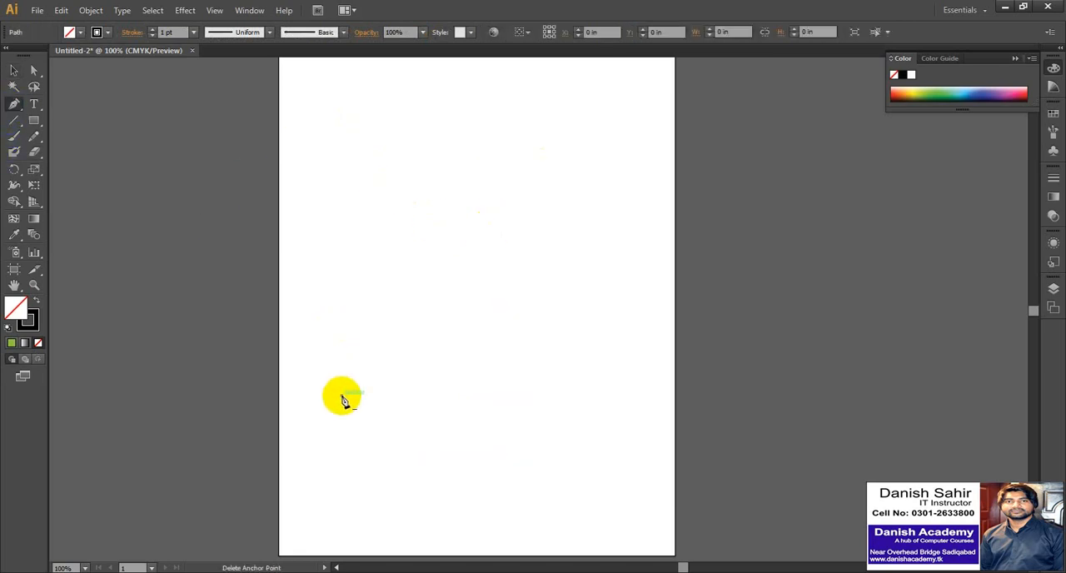
pyautogui.click(341, 240)
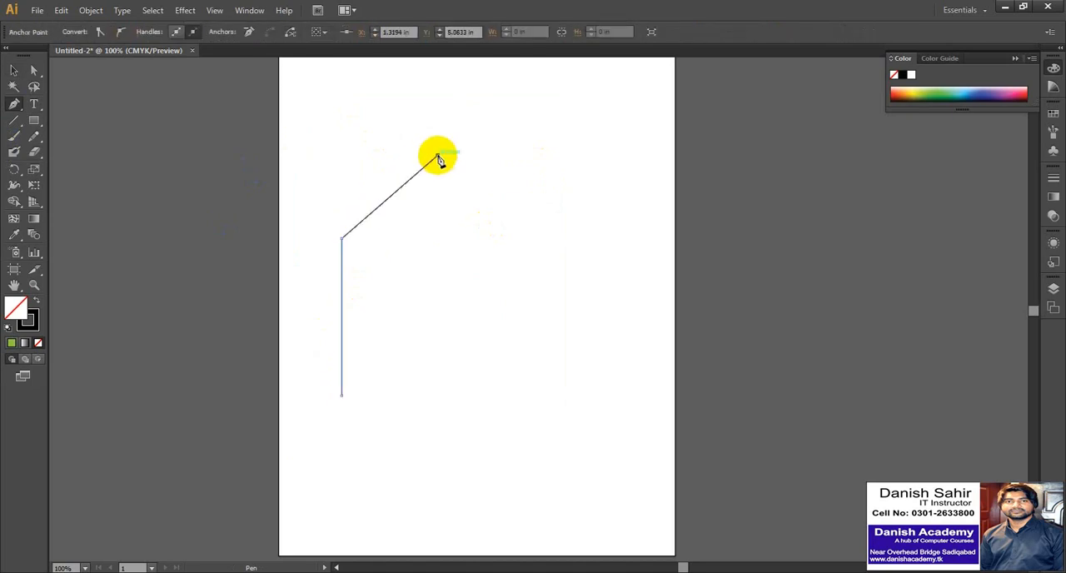
pyautogui.click(505, 246)
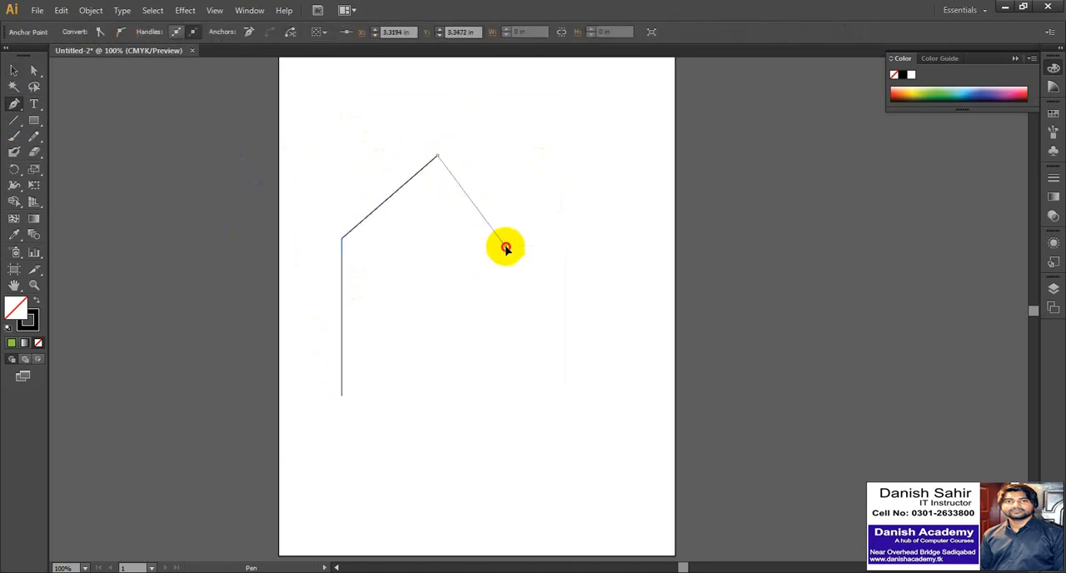
pyautogui.click(577, 246)
pyautogui.click(587, 403)
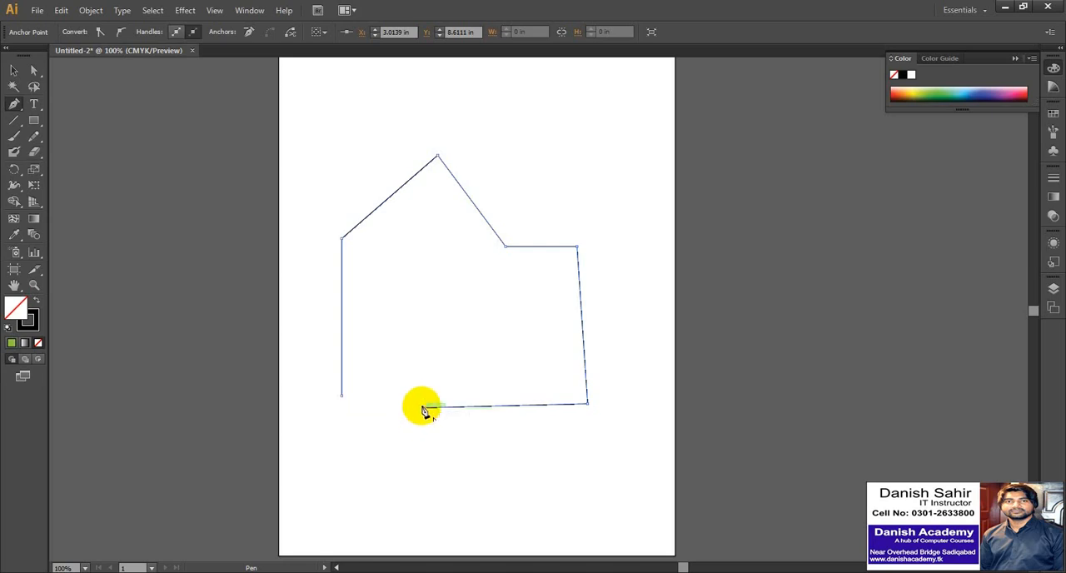
pyautogui.click(342, 406)
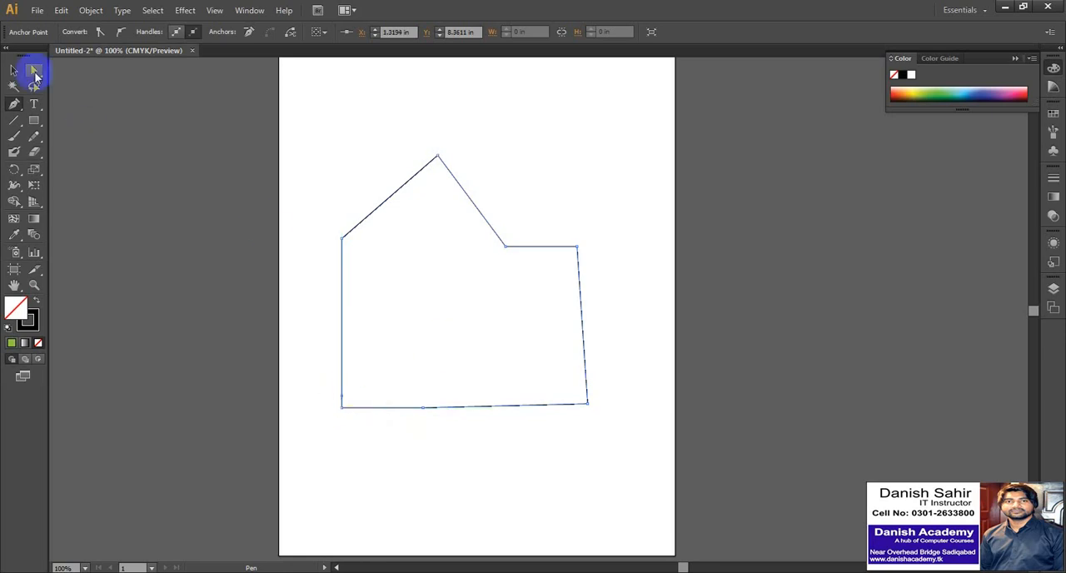
# Select the house outline with the flat-topped extension and delete it.
pyautogui.click(13, 70)
pyautogui.click(149, 145)
pyautogui.moveTo(330, 161); pyautogui.dragTo(479, 319)
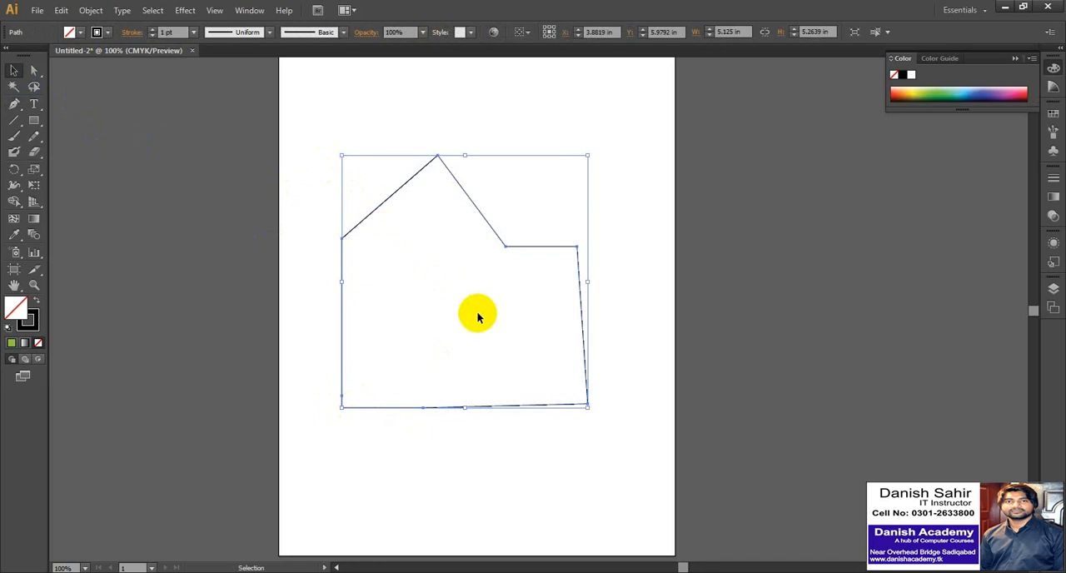
pyautogui.press('Delete')
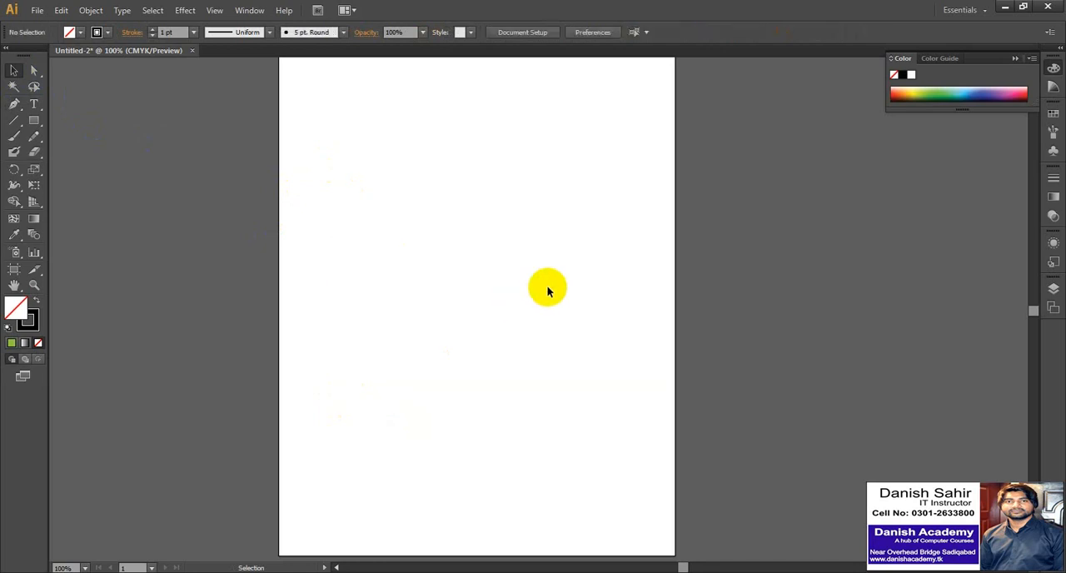
# Draw a single open diagonal line about 2.71 in long, rising to the right in the artboard's upper half, and end the path.
pyautogui.click(14, 103)
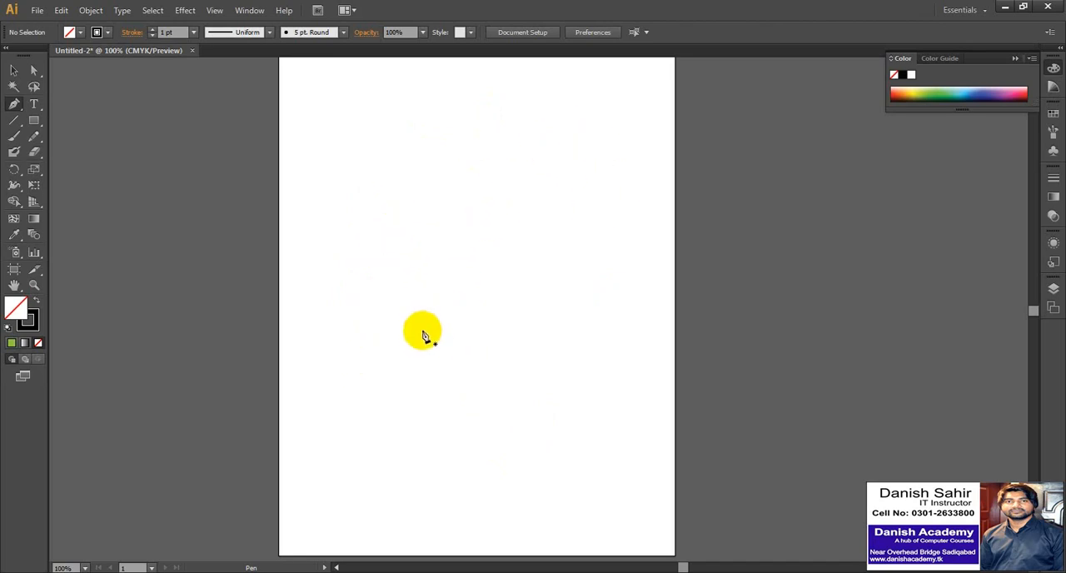
pyautogui.click(339, 260)
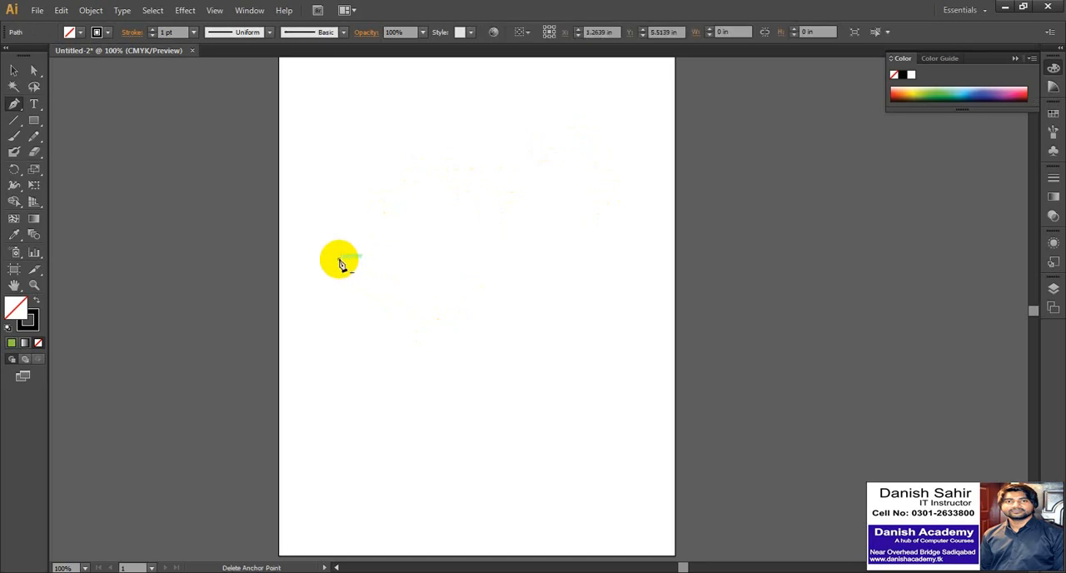
pyautogui.click(461, 218)
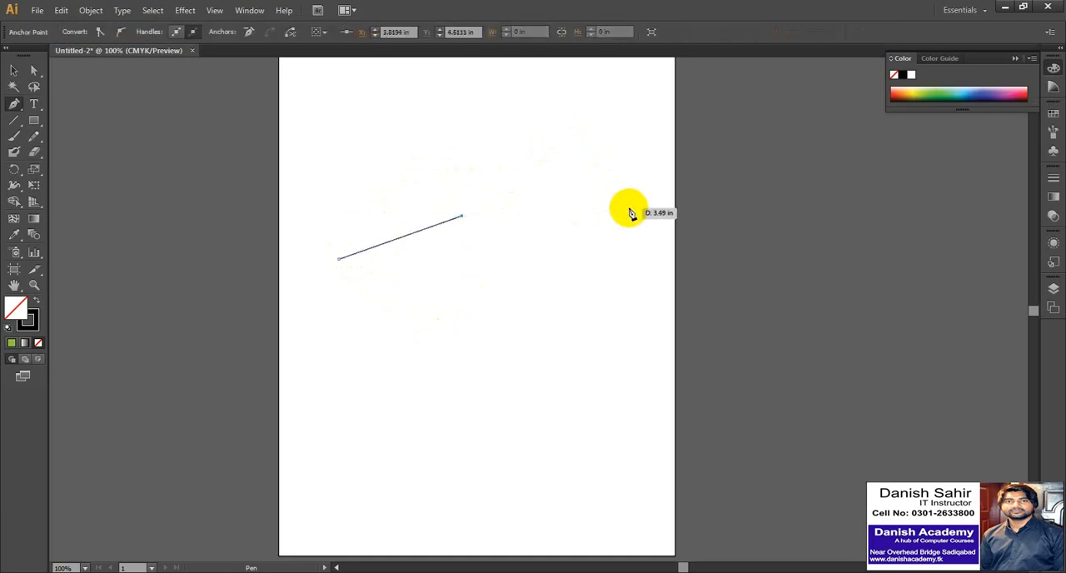
pyautogui.click(14, 70)
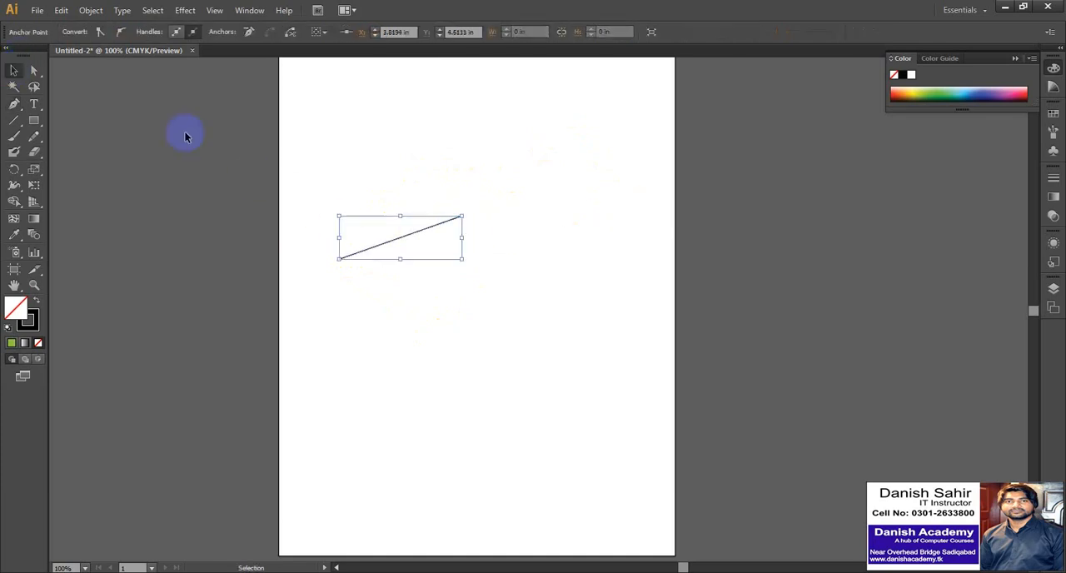
# Select the diagonal line and delete it from the artboard.
pyautogui.click(411, 215)
pyautogui.moveTo(423, 231); pyautogui.dragTo(508, 220)
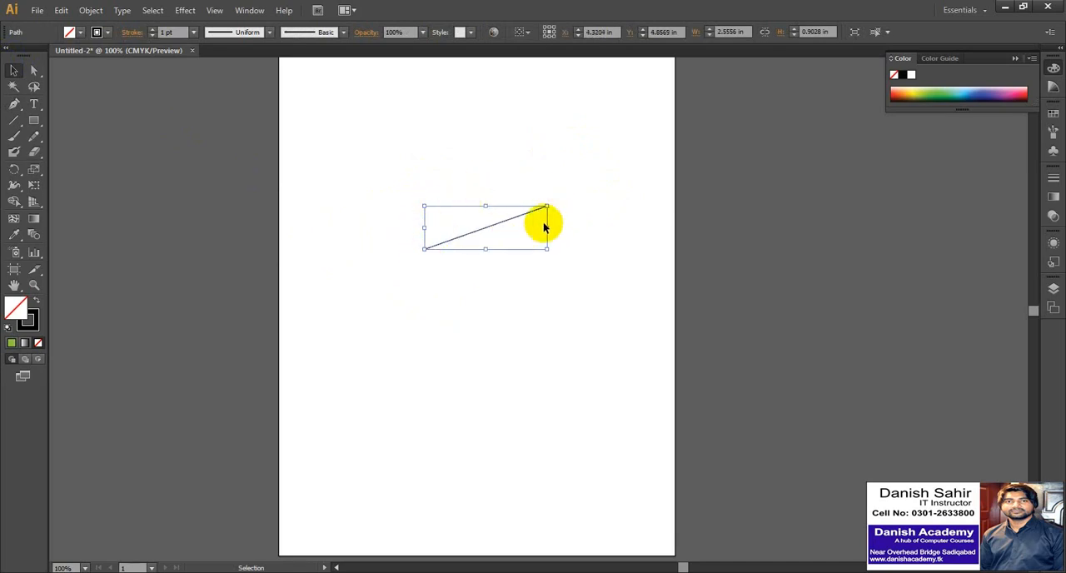
pyautogui.press('Delete')
# Draw an open S-shaped path about 5.1 in wide with the Pen tool, shaping a smooth middle anchor point with long direction handles.
pyautogui.click(14, 104)
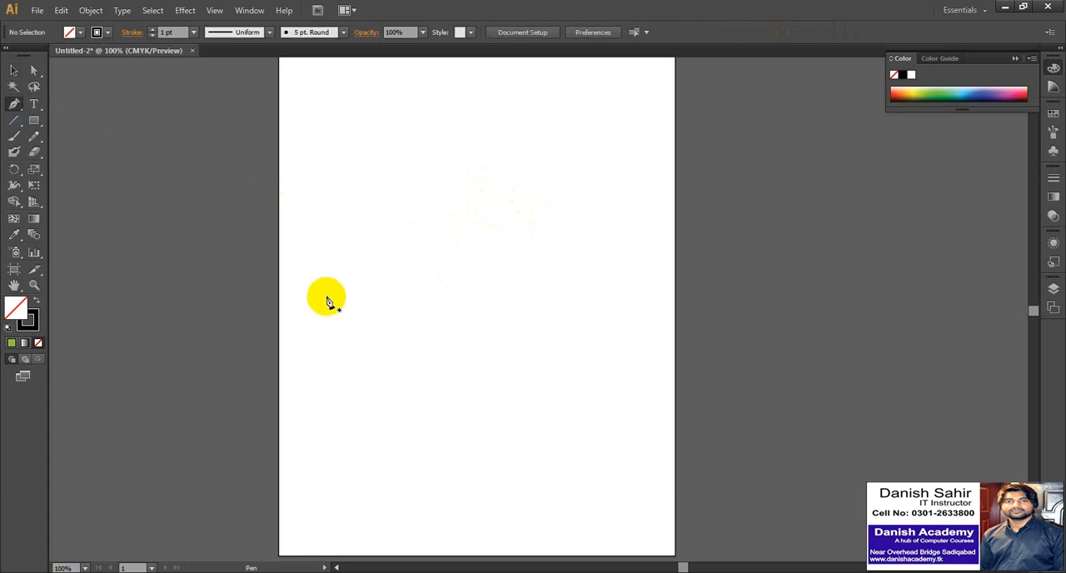
pyautogui.click(347, 253)
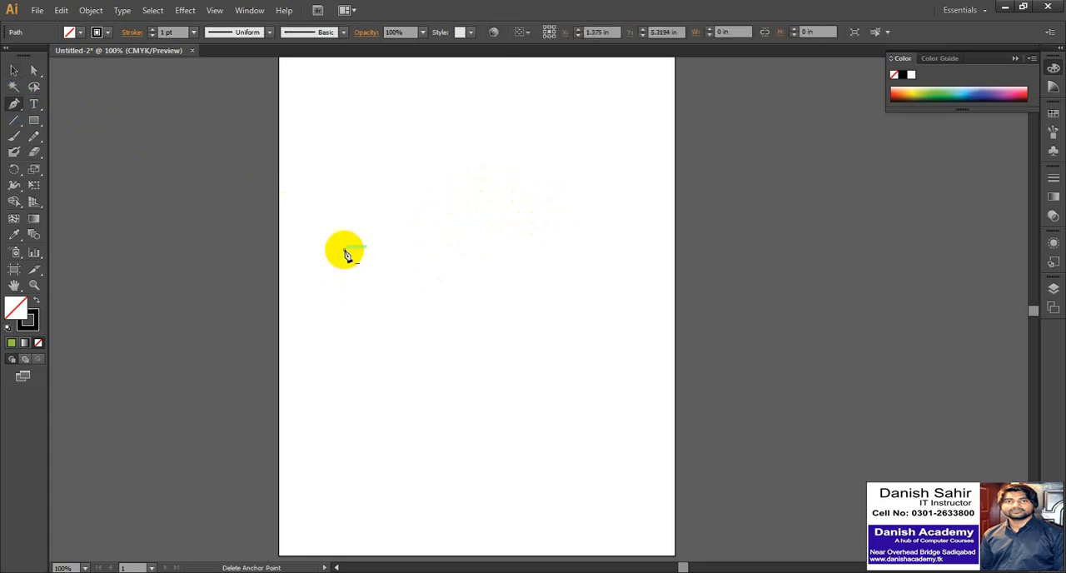
pyautogui.click(458, 198)
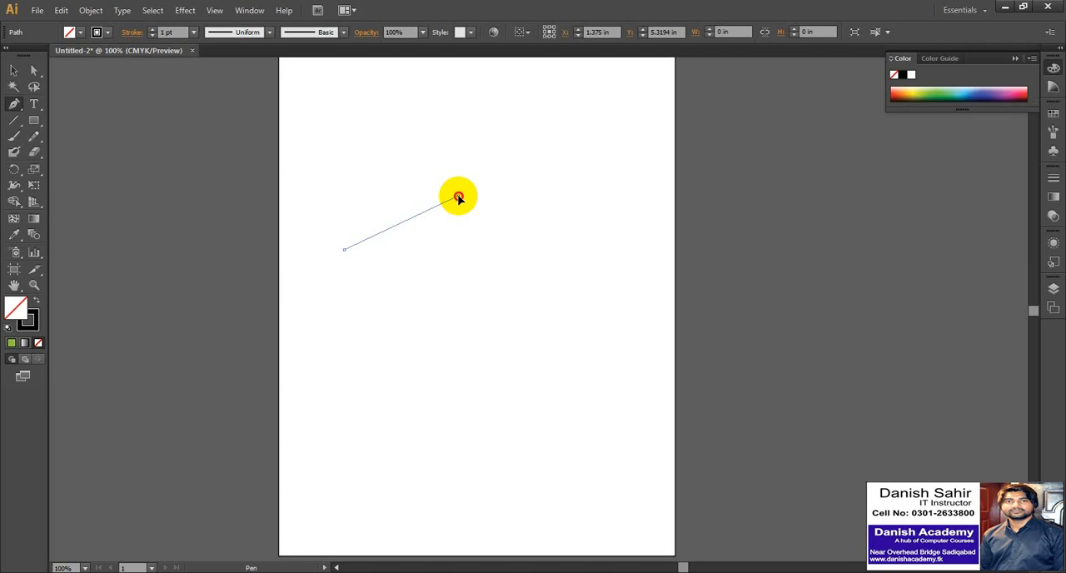
pyautogui.moveTo(459, 198); pyautogui.dragTo(498, 93)
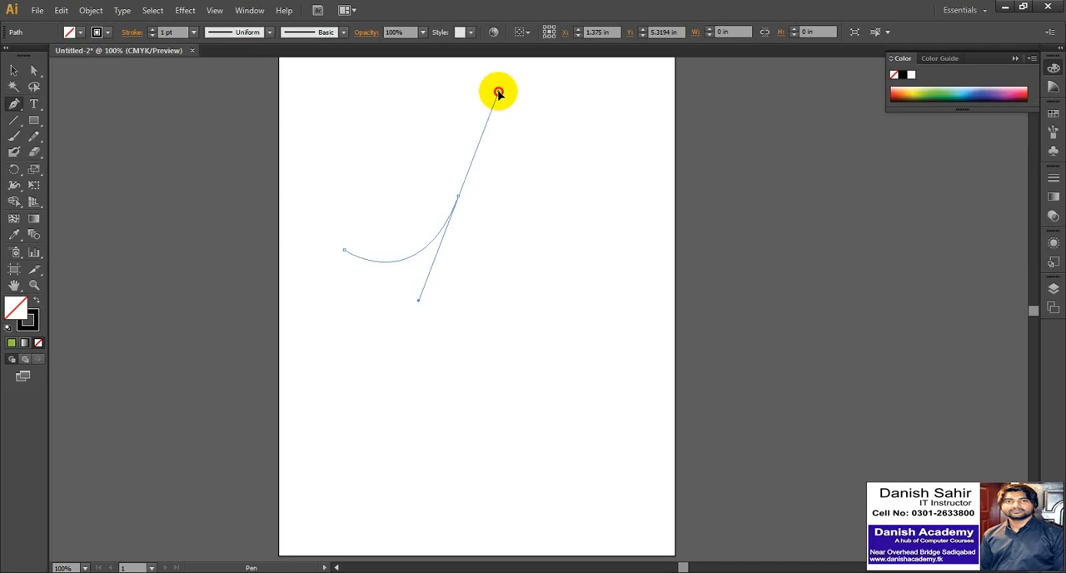
pyautogui.moveTo(498, 92); pyautogui.dragTo(498, 93)
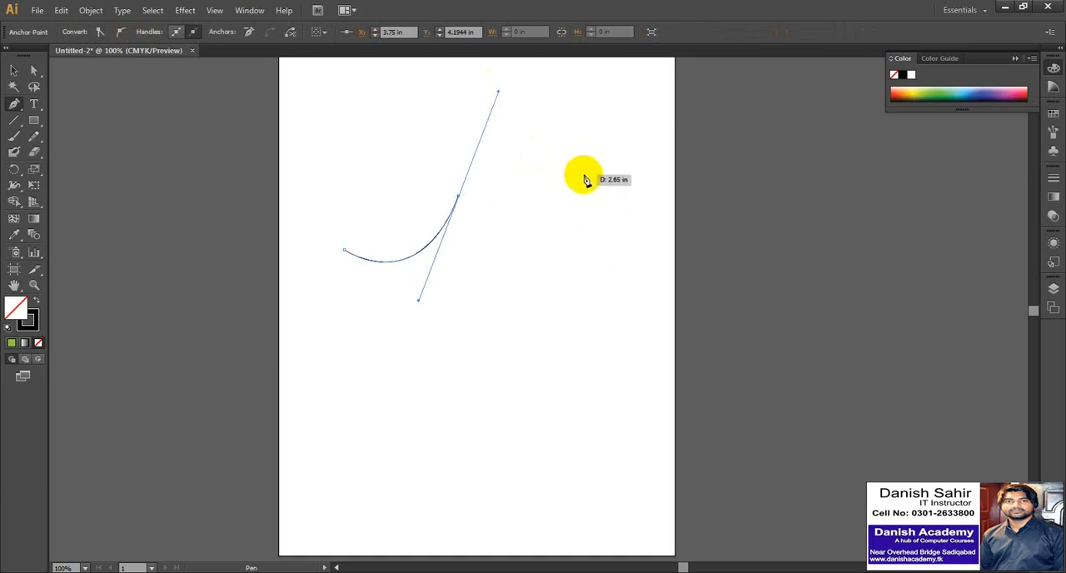
pyautogui.click(588, 174)
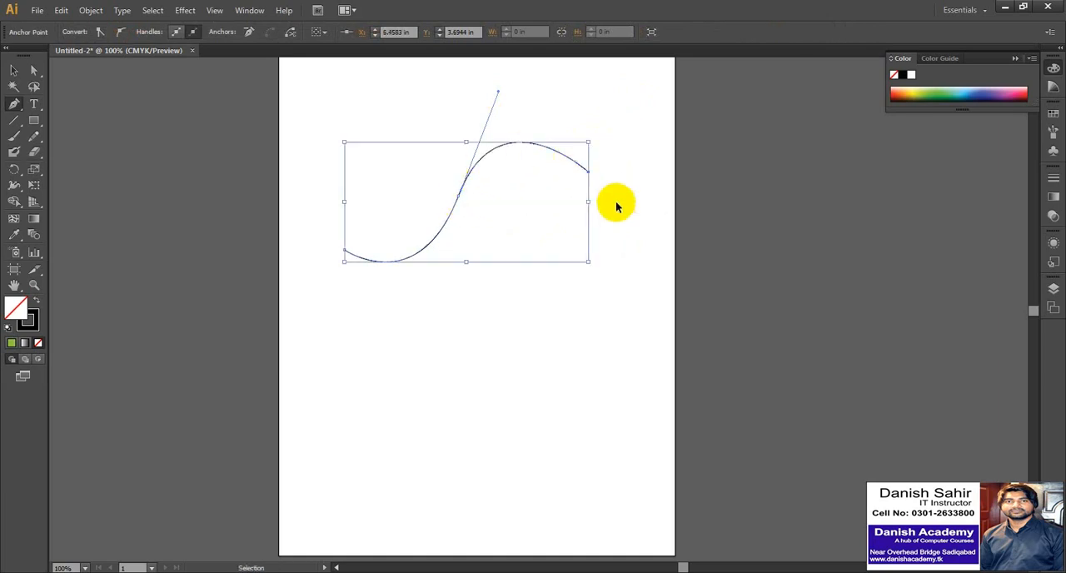
# Undo the S-shaped path completely.
pyautogui.hotkey('ctrl', 'z')
pyautogui.hotkey('ctrl', 'z')
pyautogui.hotkey('ctrl', 'z')
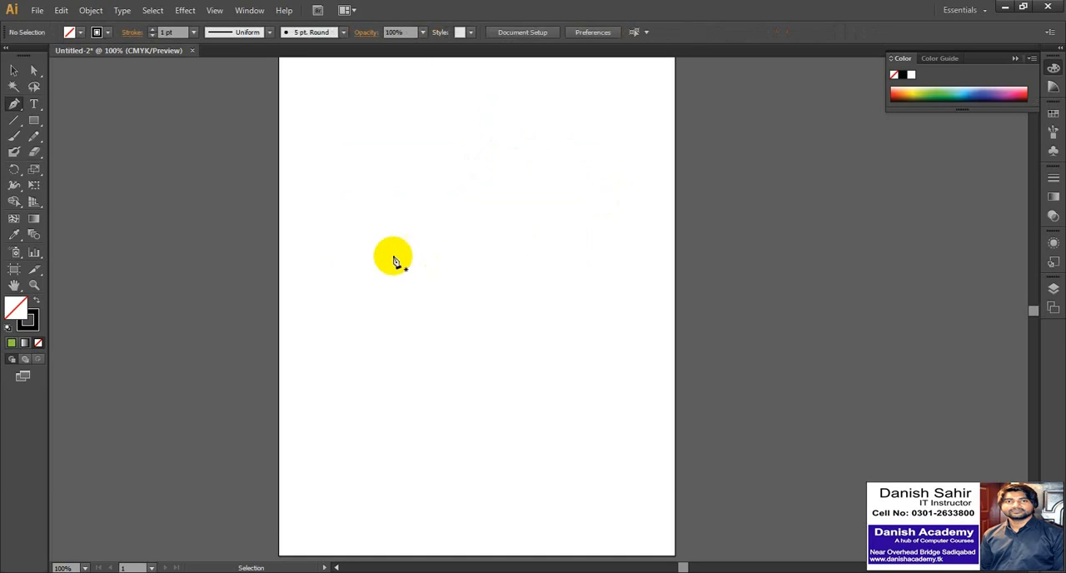
# Draw an open single-segment arched curve in the artboard's upper left area, end the path and delete it.
pyautogui.click(333, 251)
pyautogui.moveTo(449, 183); pyautogui.dragTo(545, 237)
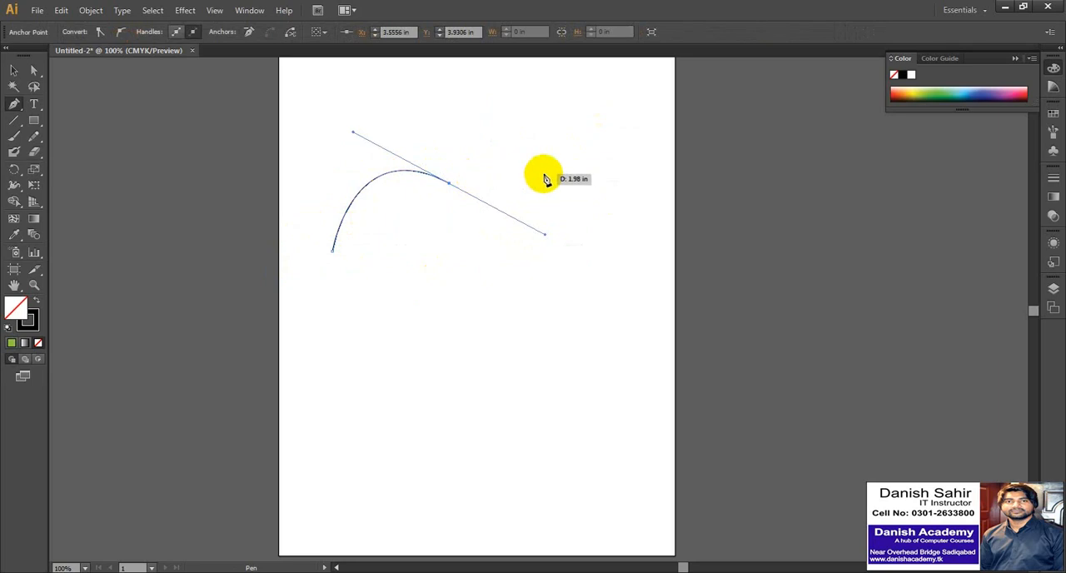
pyautogui.click(14, 70)
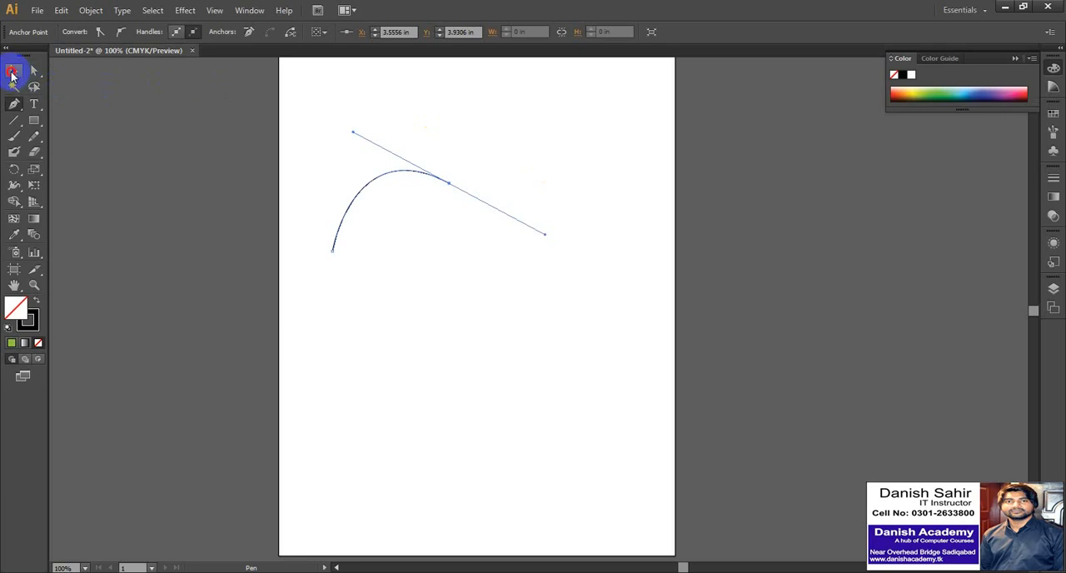
pyautogui.click(511, 146)
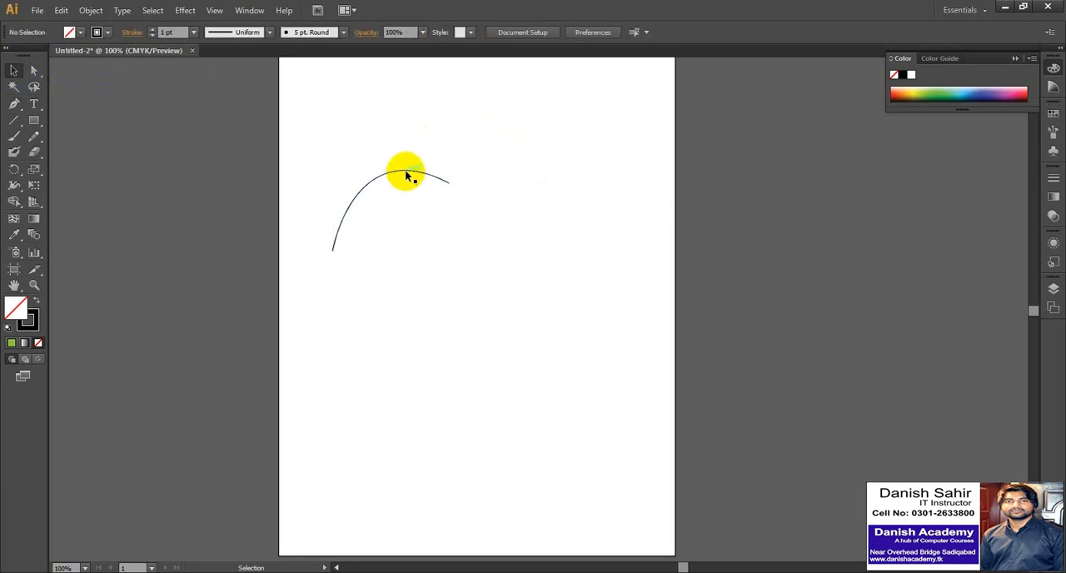
pyautogui.moveTo(408, 173)
pyautogui.mouseDown()
pyautogui.moveTo(473, 229)
pyautogui.moveTo(440, 219)
pyautogui.moveTo(414, 166)
pyautogui.moveTo(382, 203)
pyautogui.moveTo(392, 185)
pyautogui.mouseUp()
pyautogui.press('Delete')
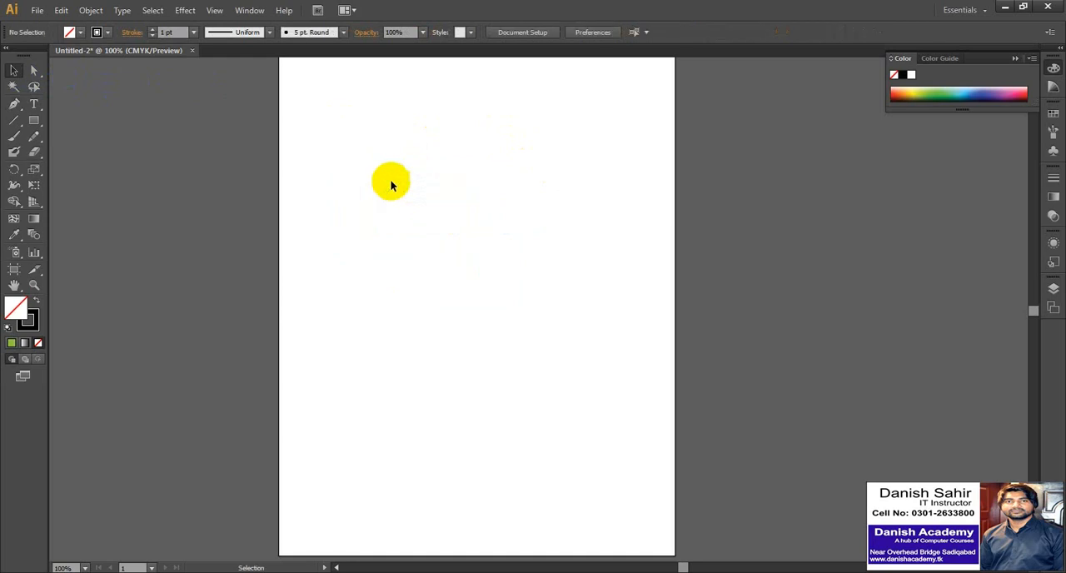
# Draw an open wave-shaped path with two smooth anchor points, about 5 in wide and 1.62 in tall, and delete it.
pyautogui.click(14, 104)
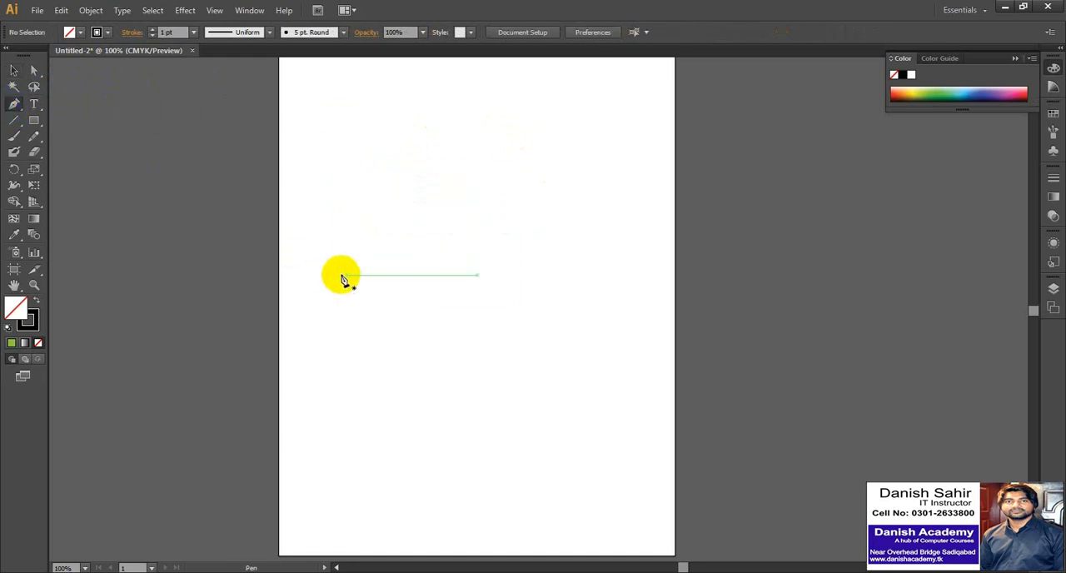
pyautogui.click(332, 259)
pyautogui.moveTo(430, 189); pyautogui.dragTo(513, 344)
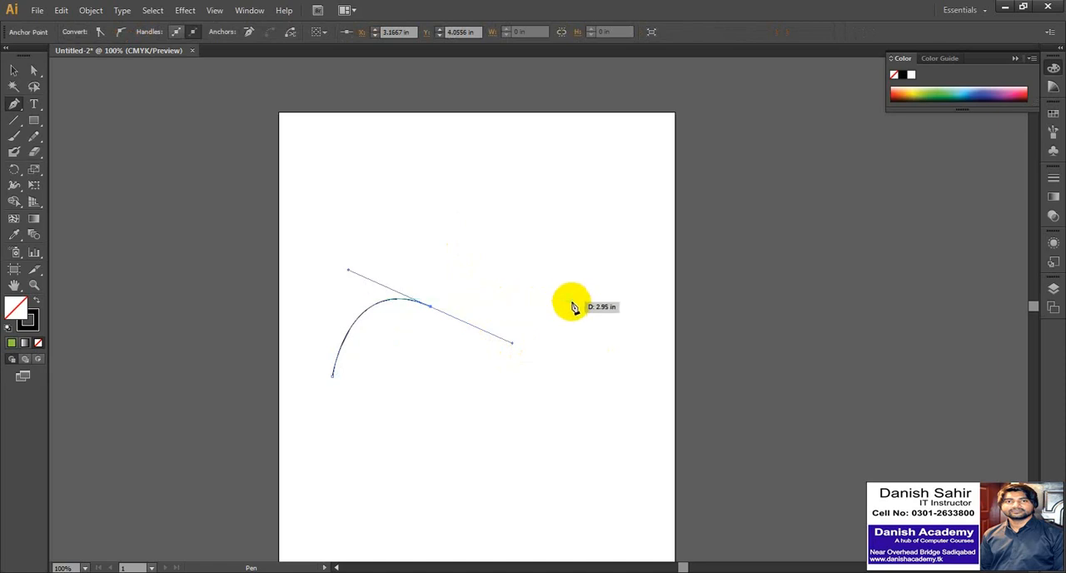
pyautogui.moveTo(573, 300); pyautogui.dragTo(578, 289)
pyautogui.moveTo(578, 288); pyautogui.dragTo(600, 225)
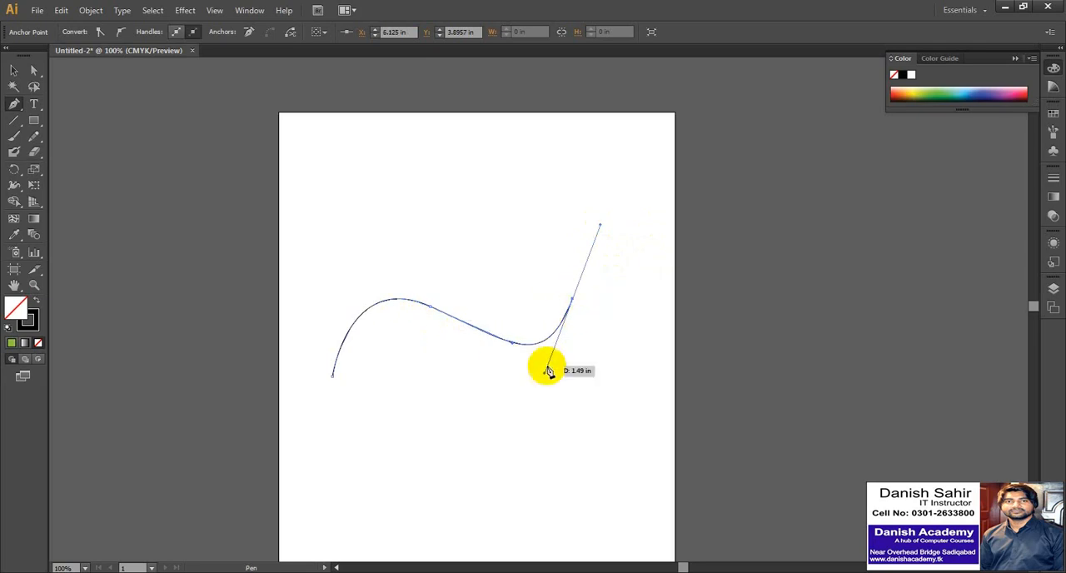
pyautogui.click(14, 74)
pyautogui.click(301, 214)
pyautogui.moveTo(358, 281); pyautogui.dragTo(602, 438)
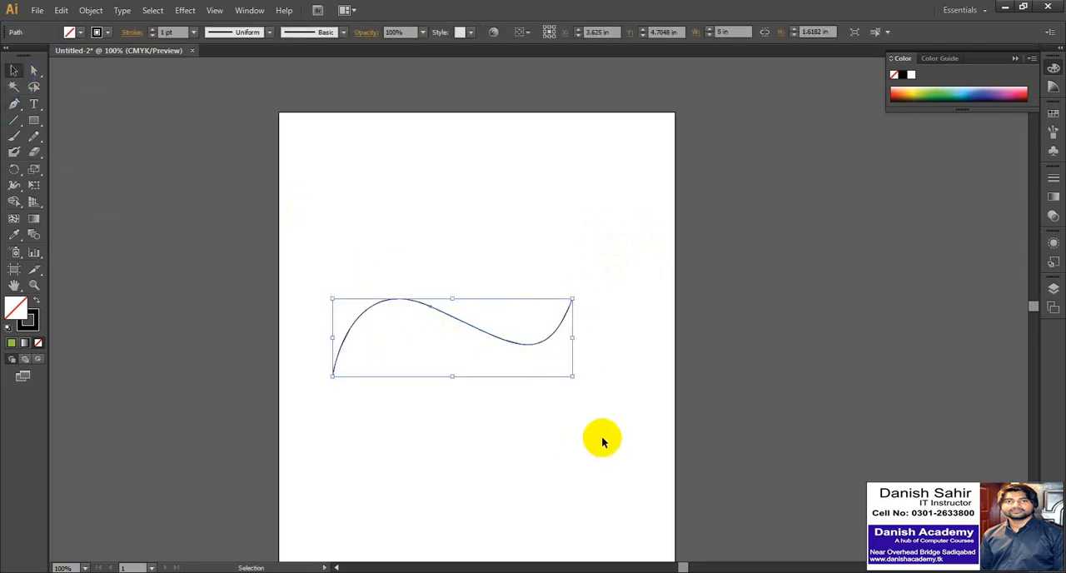
pyautogui.press('Delete')
# Draw a closed path of paired scalloped arcs joined by two straight diagonals, about 5.88 by 4.82 in, removing outgoing handles for sharp corners.
pyautogui.click(15, 106)
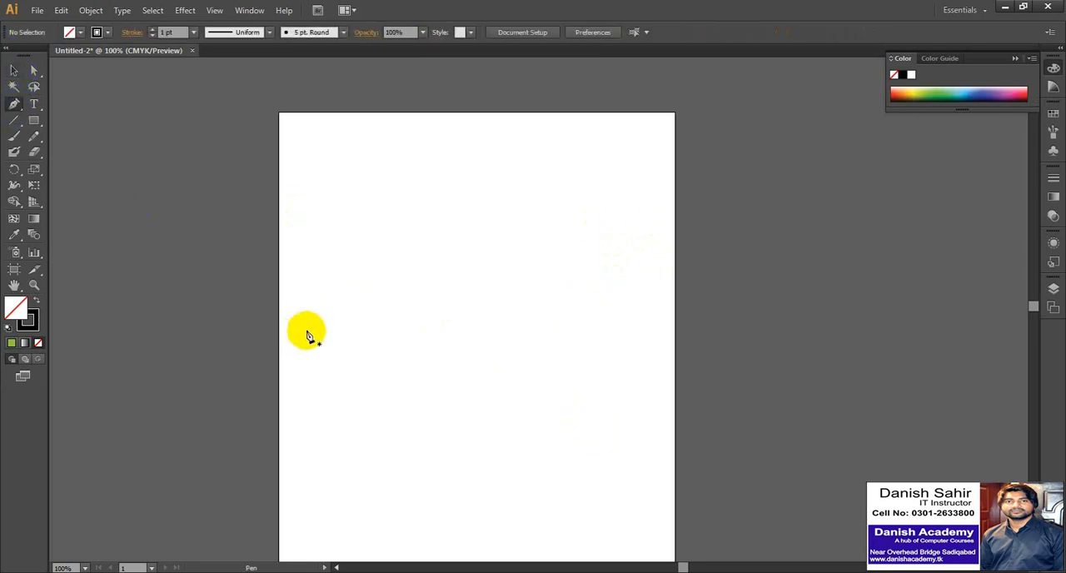
pyautogui.click(325, 348)
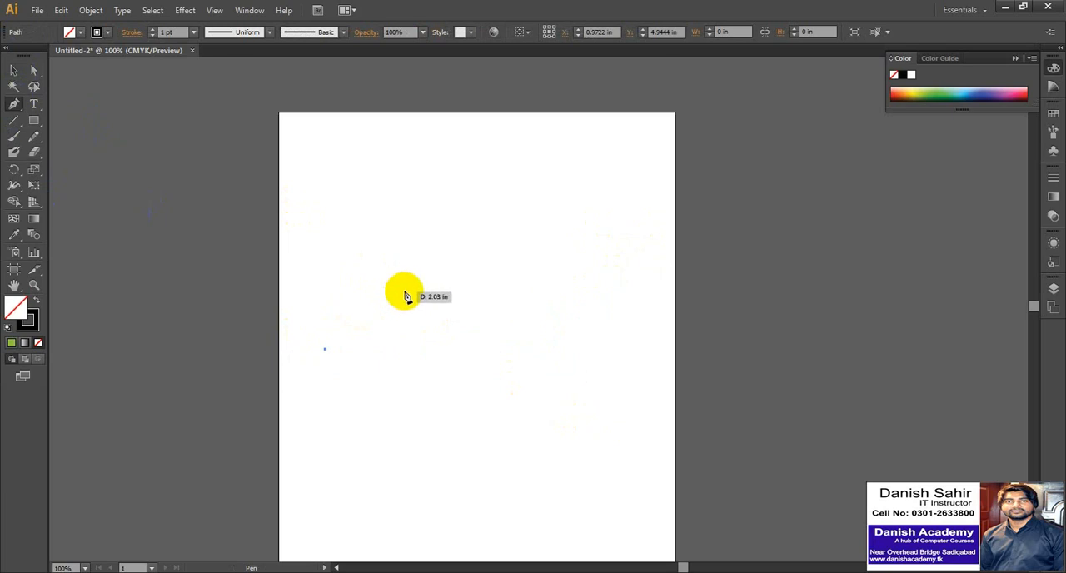
pyautogui.moveTo(404, 291); pyautogui.dragTo(478, 306)
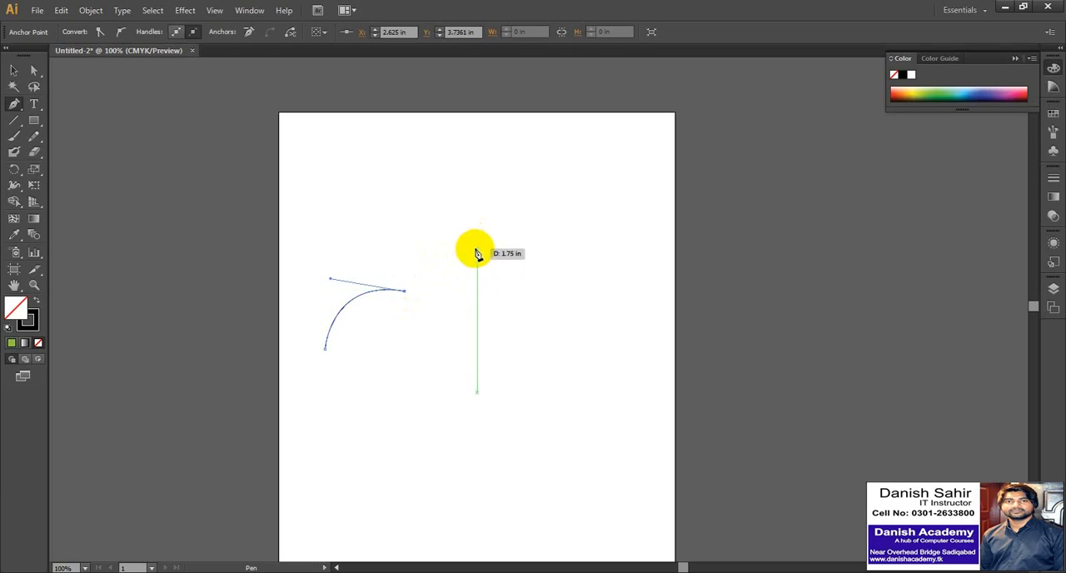
pyautogui.moveTo(476, 247); pyautogui.dragTo(539, 269)
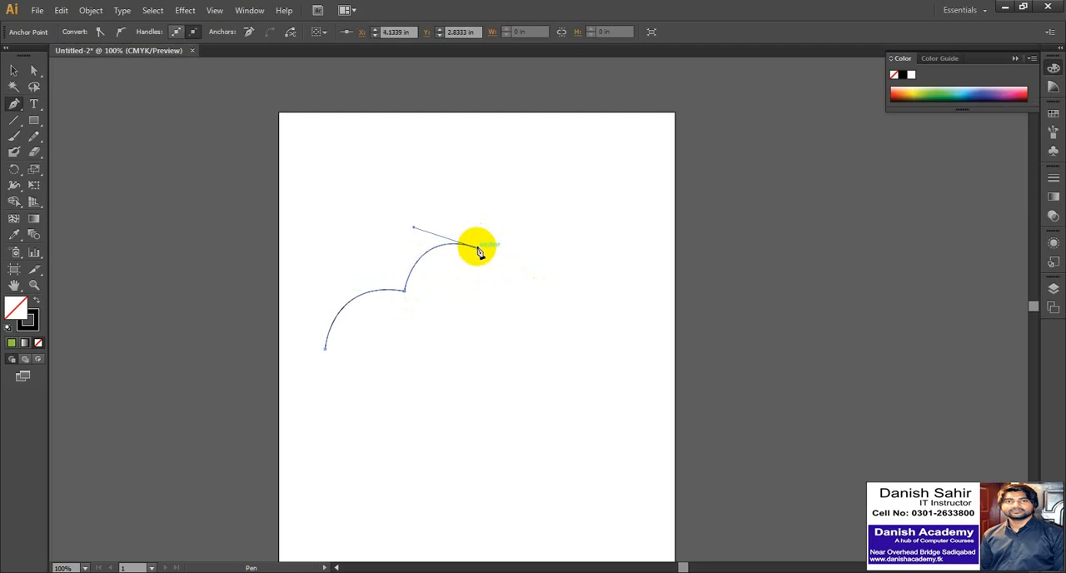
pyautogui.click(607, 367)
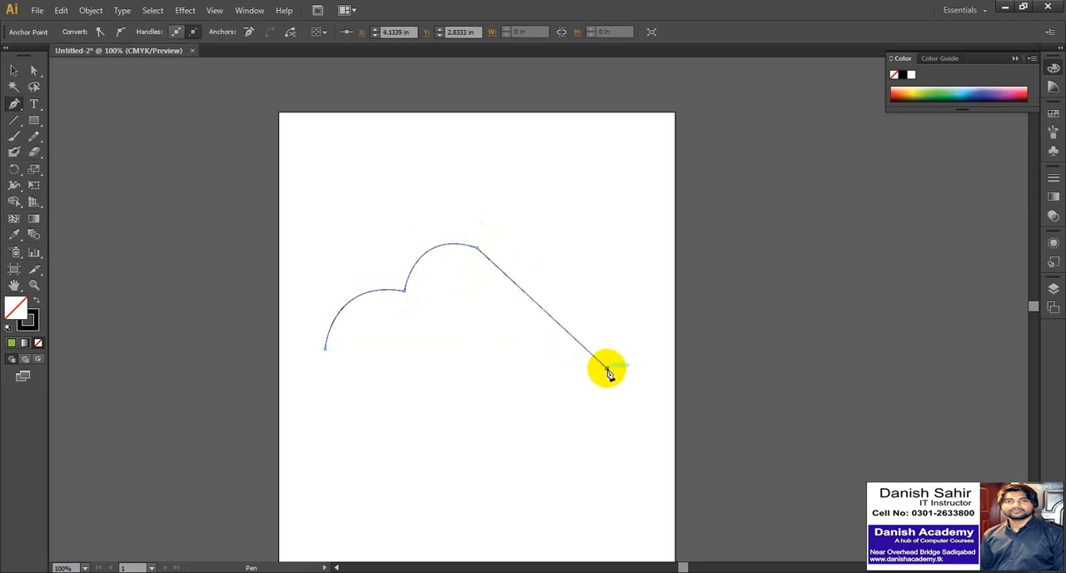
pyautogui.moveTo(517, 425); pyautogui.dragTo(518, 492)
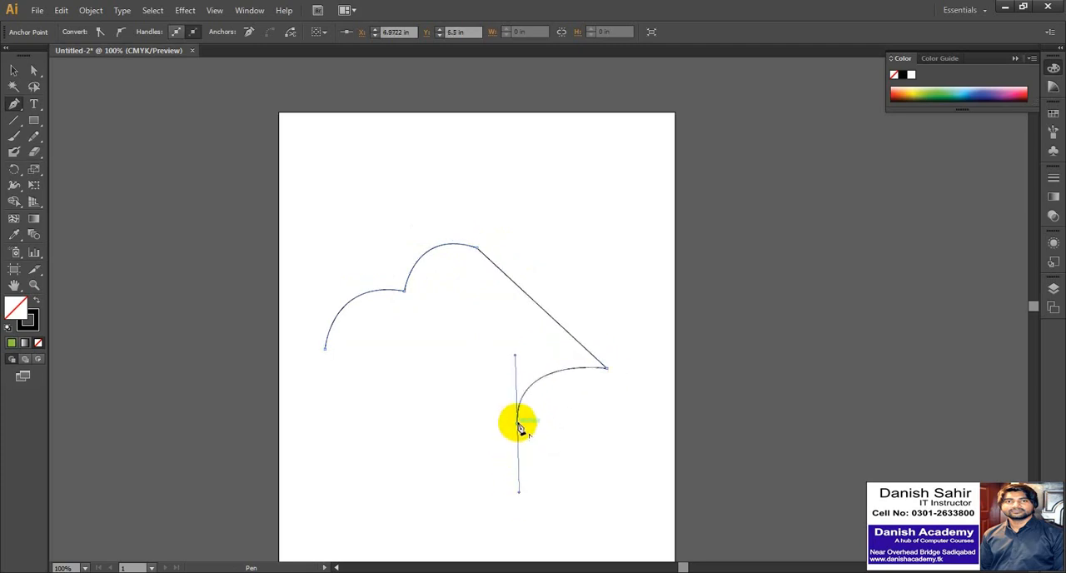
pyautogui.moveTo(448, 475); pyautogui.dragTo(431, 550)
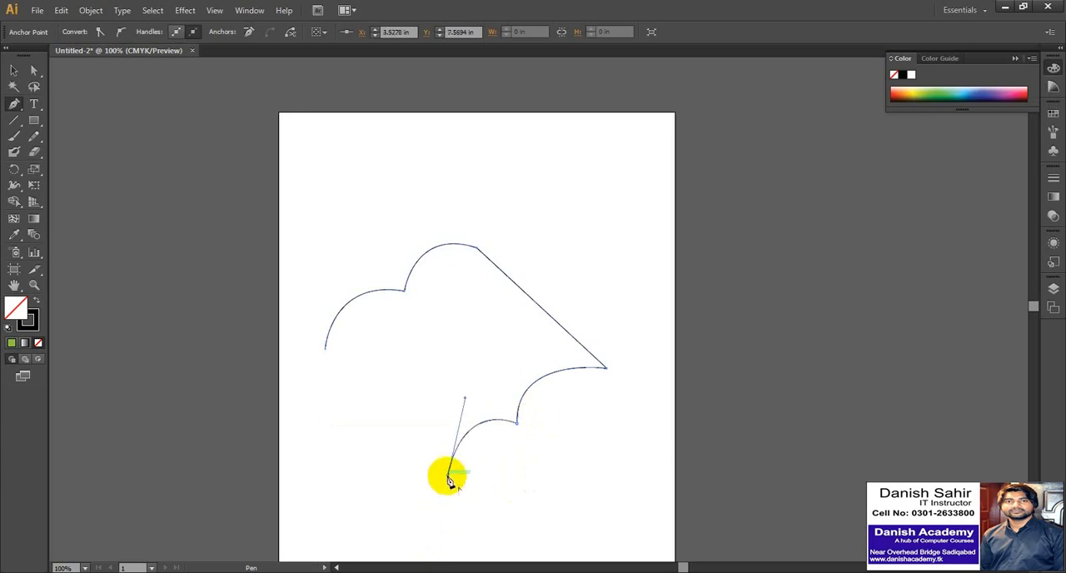
pyautogui.click(325, 348)
# Move the closed scalloped shape off the artboard to the empty area on its right.
pyautogui.click(13, 70)
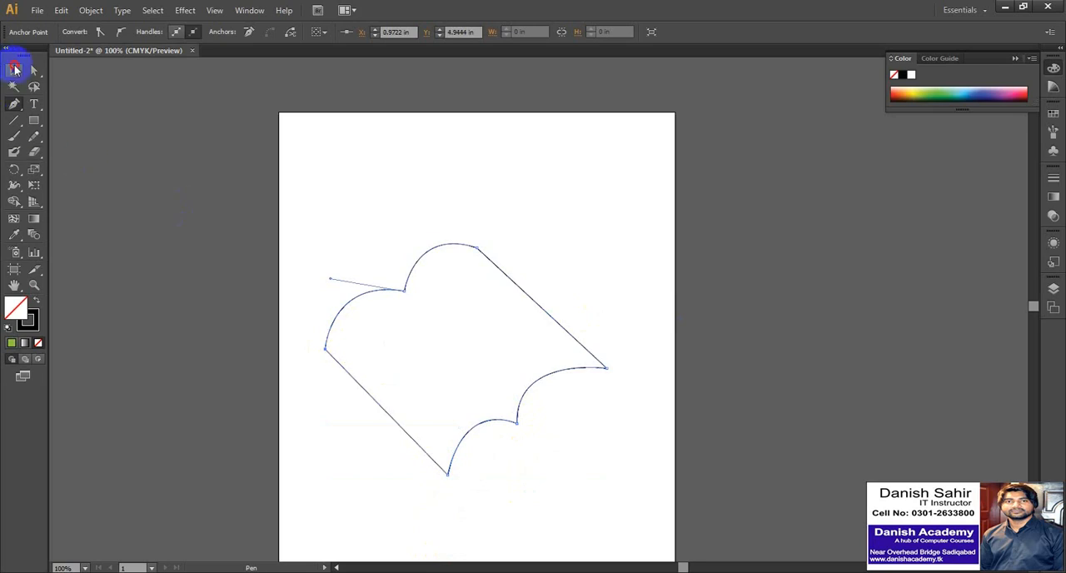
pyautogui.click(417, 221)
pyautogui.click(489, 335)
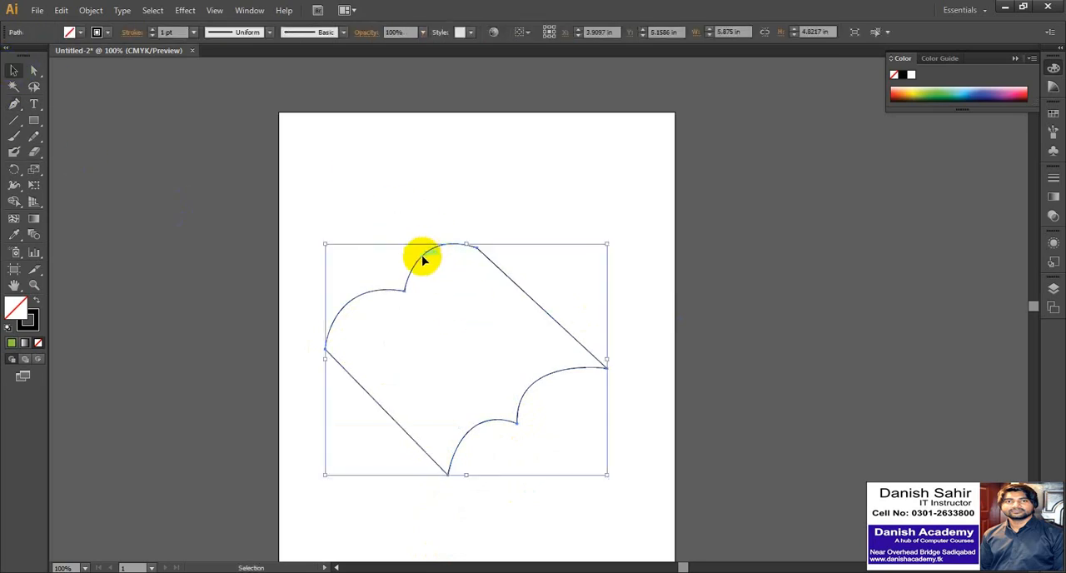
pyautogui.moveTo(424, 254)
pyautogui.mouseDown()
pyautogui.moveTo(445, 193)
pyautogui.moveTo(428, 219)
pyautogui.moveTo(460, 244)
pyautogui.moveTo(770, 182)
pyautogui.mouseUp()
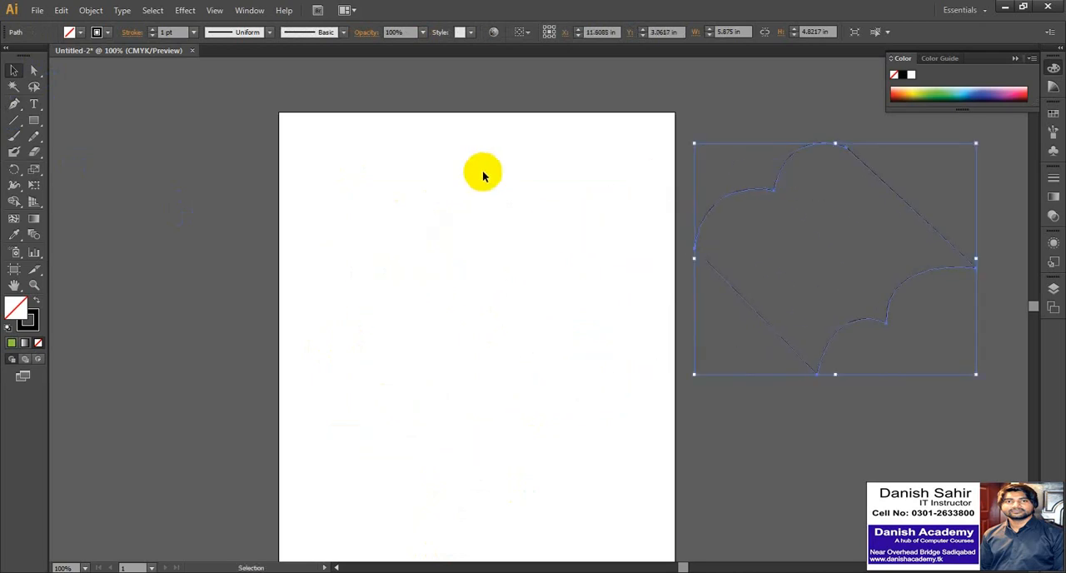
# Draw a closed teardrop from two anchor points, pointed at the top, about 1.25 in wide and 3.47 in tall.
pyautogui.click(14, 105)
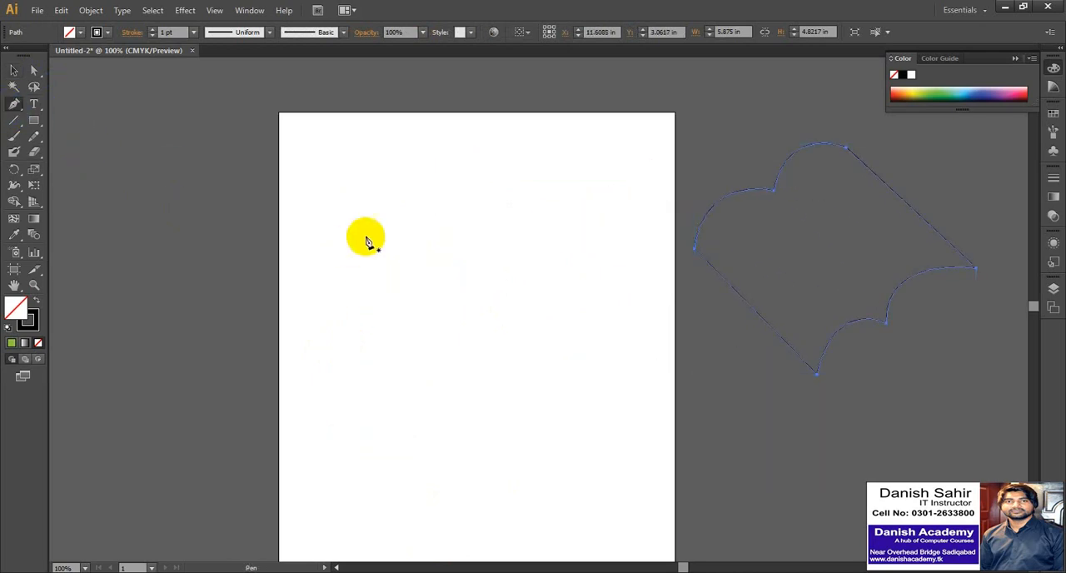
pyautogui.click(450, 199)
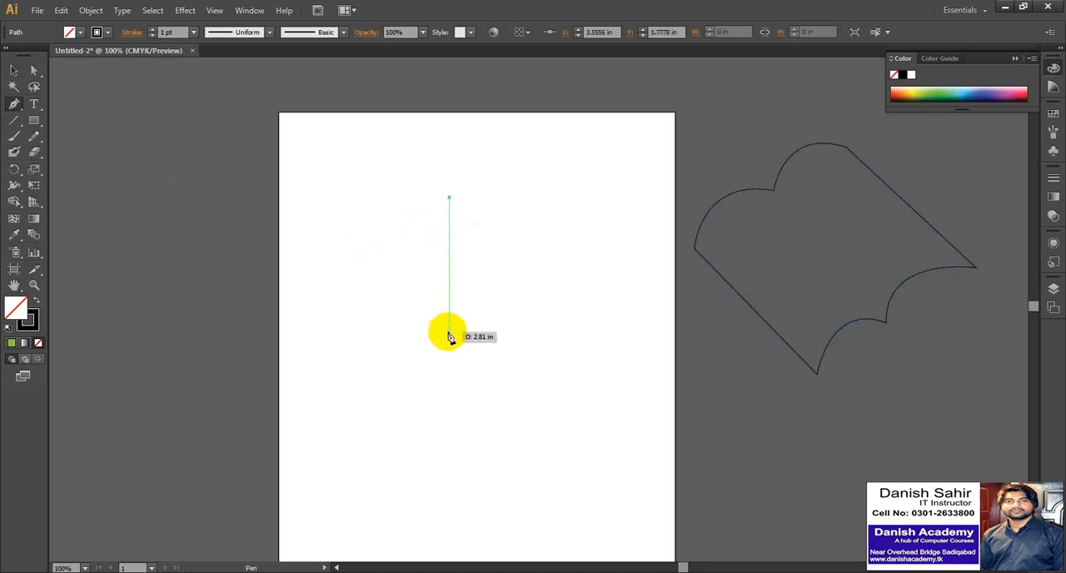
pyautogui.moveTo(450, 363); pyautogui.dragTo(516, 388)
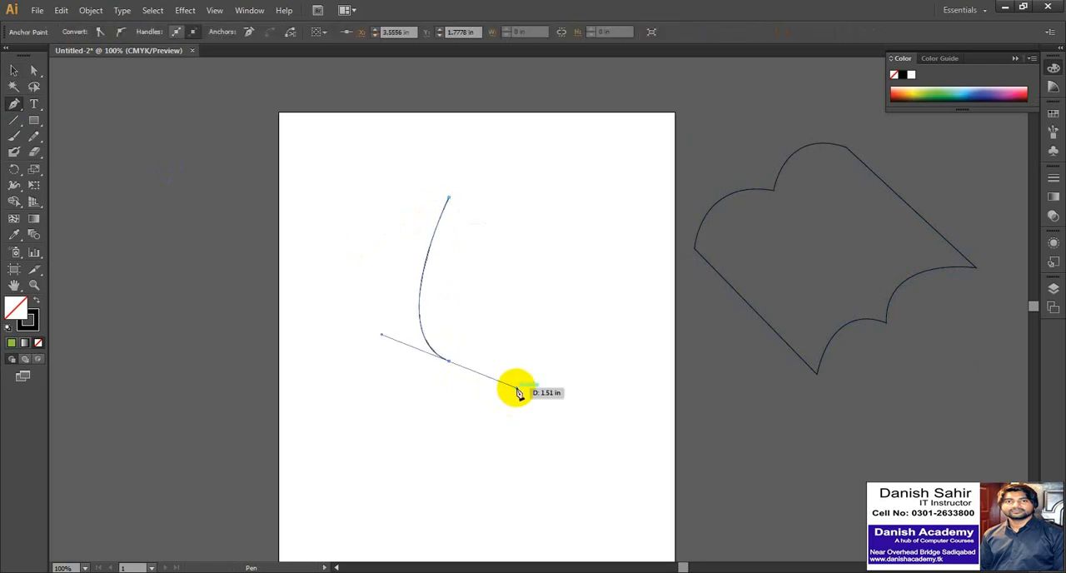
pyautogui.click(450, 201)
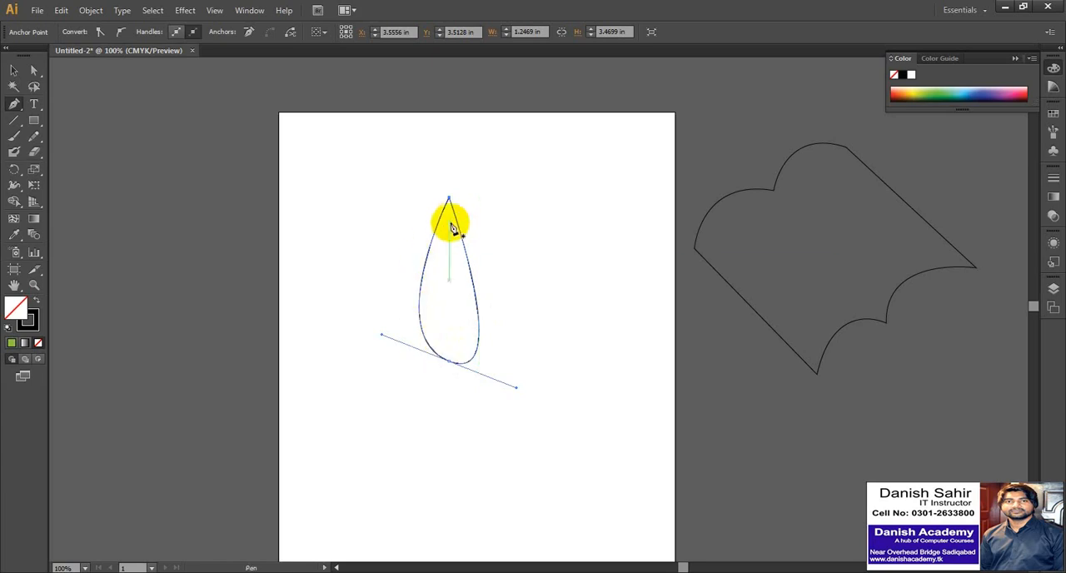
# Undo the teardrop shape completely.
pyautogui.hotkey('ctrl', 'z')
pyautogui.hotkey('ctrl', 'z')
pyautogui.hotkey('ctrl', 'z')
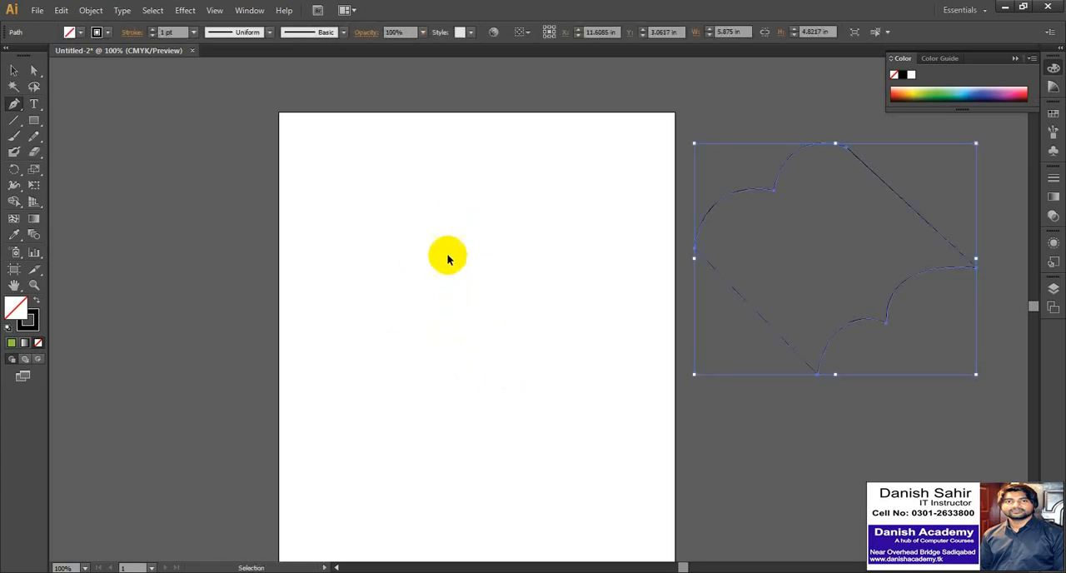
# Draw a closed half-leaf about 0.51 by 3.28 in, curved on the left, removing the bottom anchor's outgoing handle for a straight right side.
pyautogui.click(439, 214)
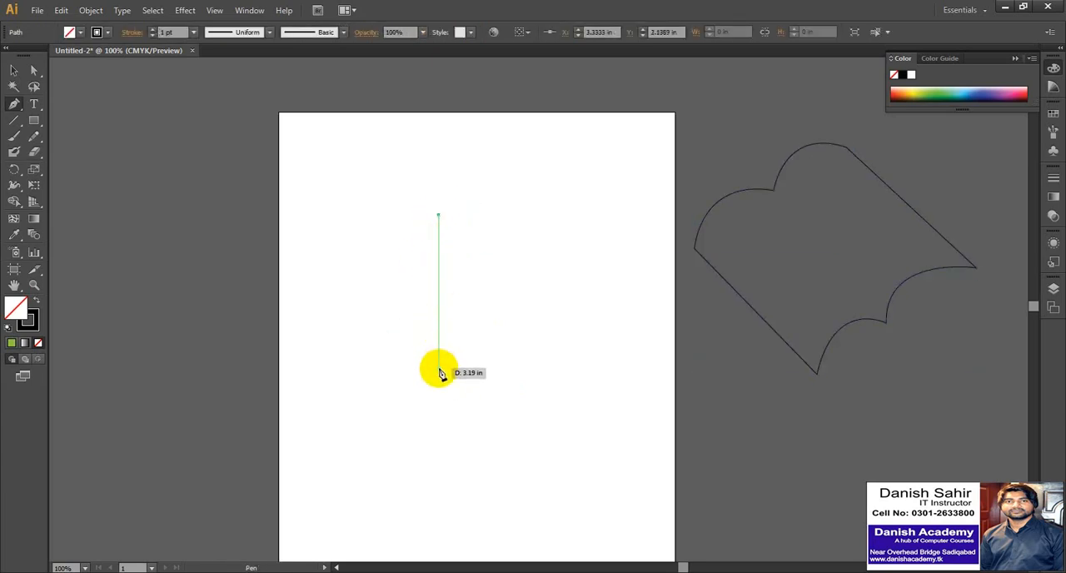
pyautogui.moveTo(439, 374); pyautogui.dragTo(494, 400)
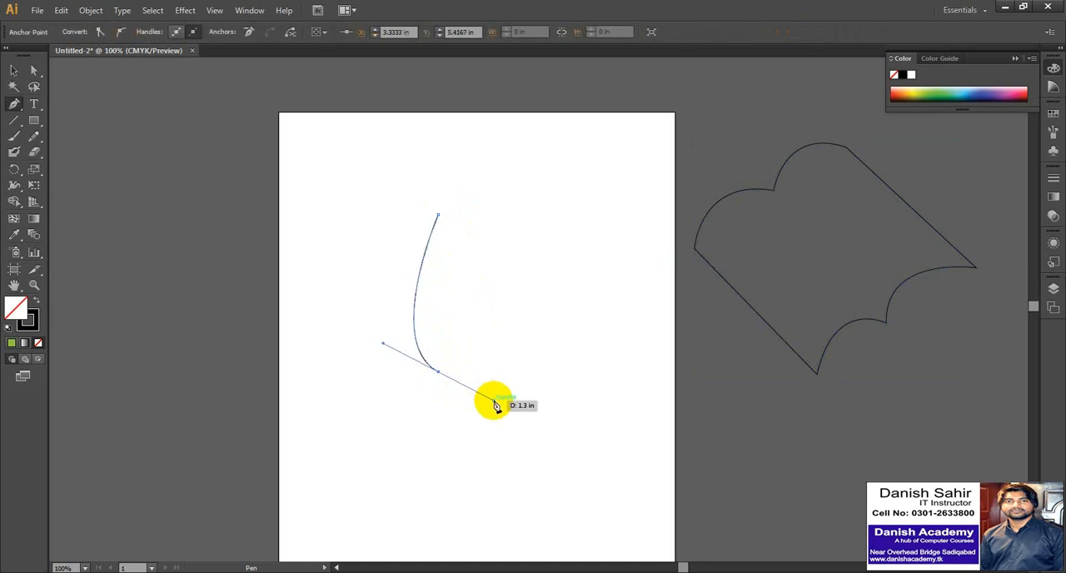
pyautogui.click(440, 375)
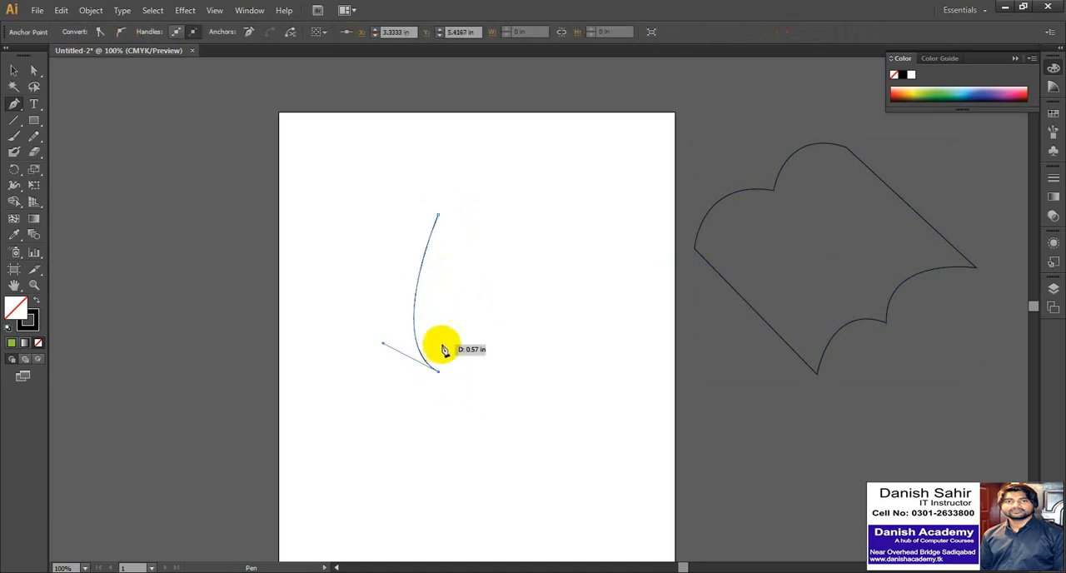
pyautogui.click(439, 216)
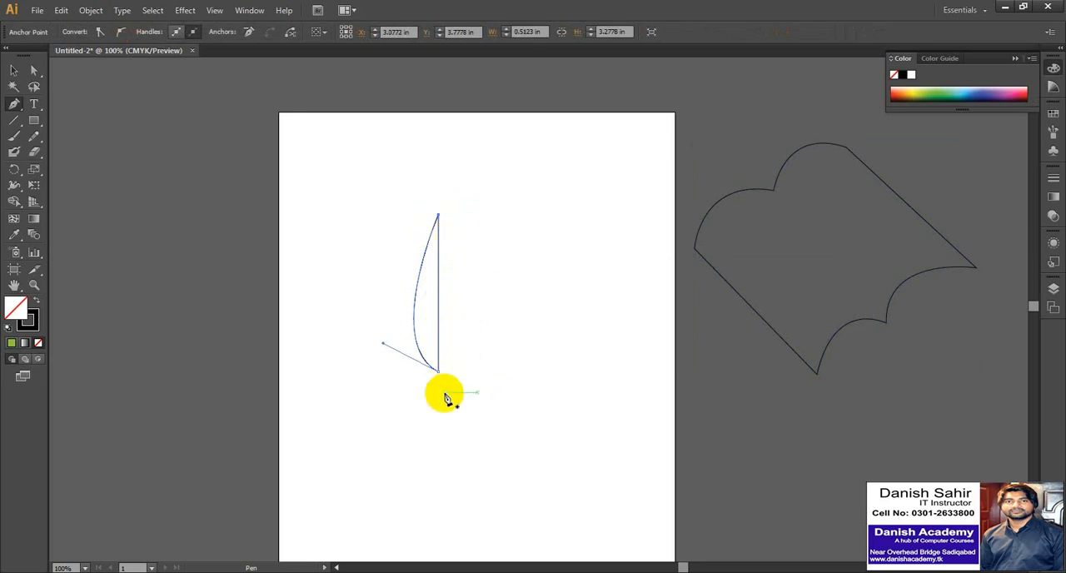
# Select the half-leaf on the artboard and delete it.
pyautogui.press('v')
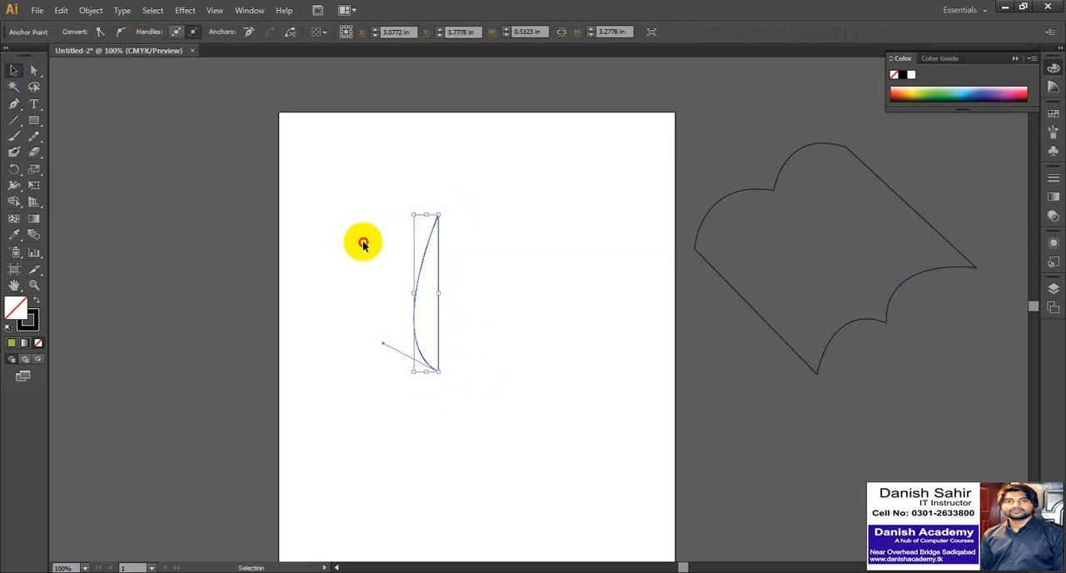
pyautogui.moveTo(391, 227); pyautogui.dragTo(446, 298)
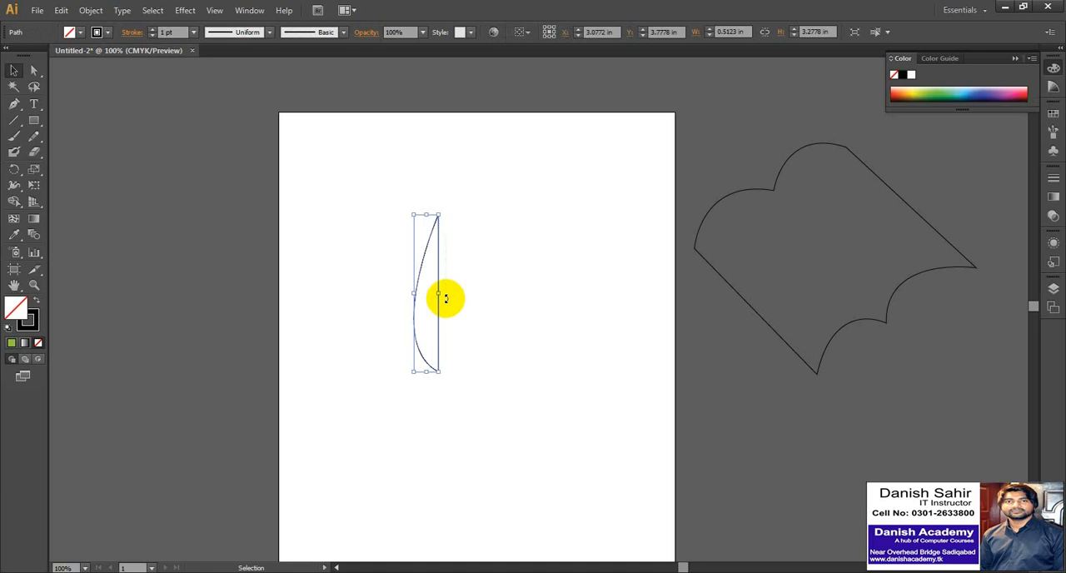
pyautogui.press('Delete')
# Draw a closed leaf about 1.05 by 3.5 in from two anchor points, removing the bottom anchor's outgoing handle and curving the closing segment.
pyautogui.click(14, 103)
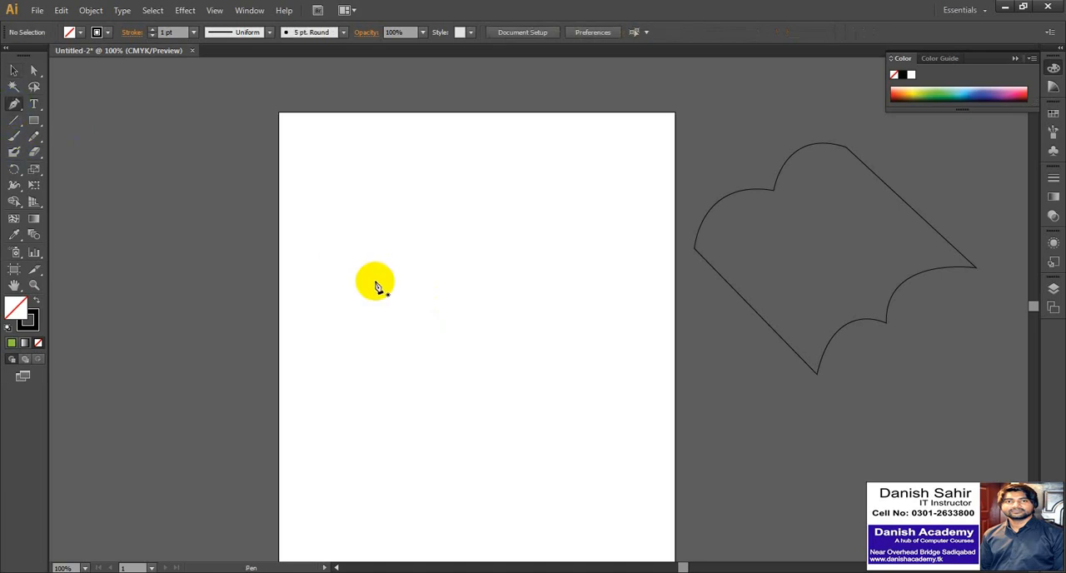
pyautogui.click(437, 211)
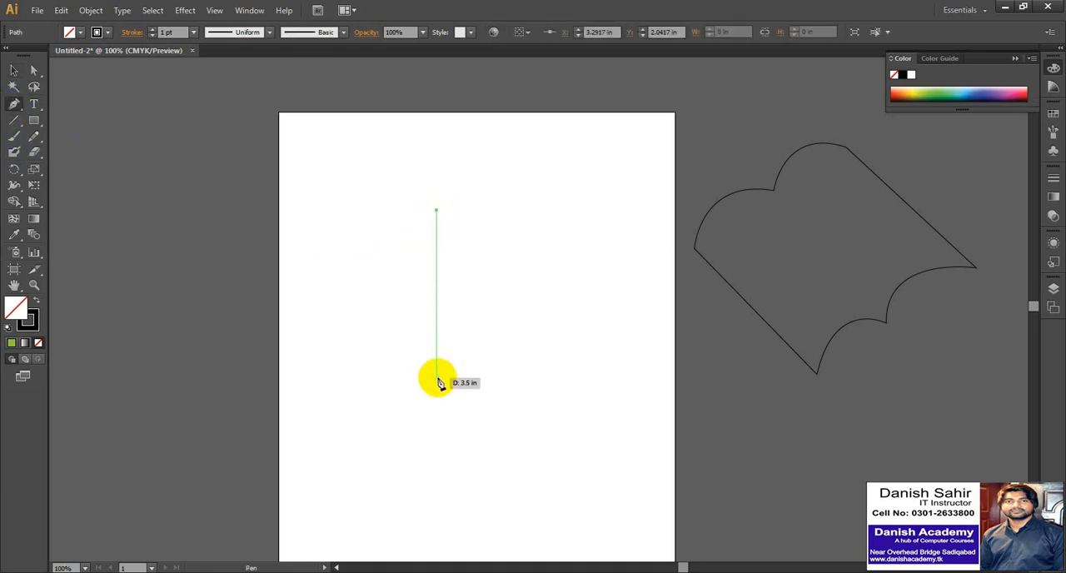
pyautogui.moveTo(436, 378); pyautogui.dragTo(494, 413)
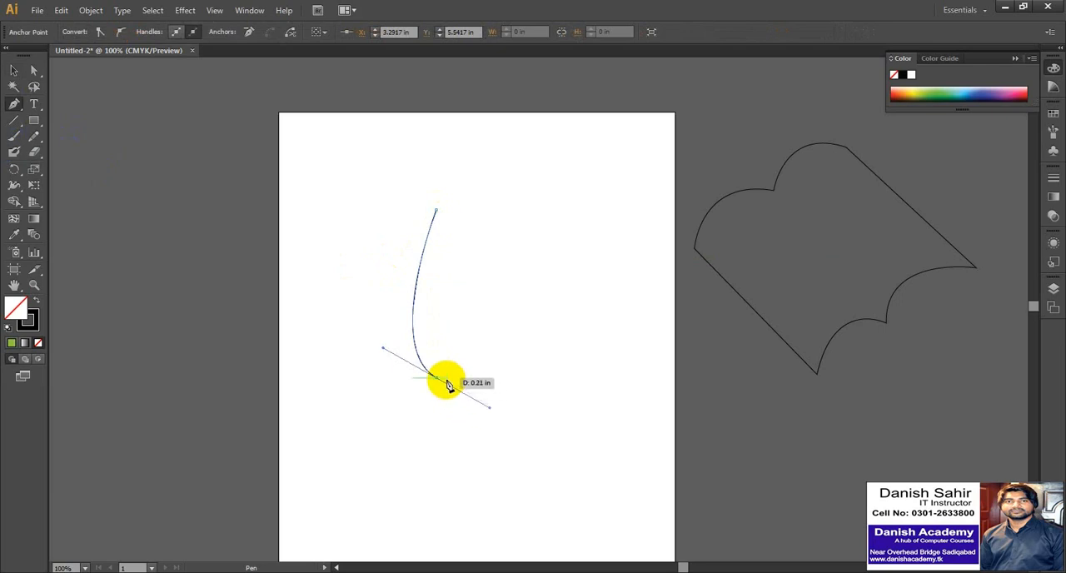
pyautogui.click(437, 210)
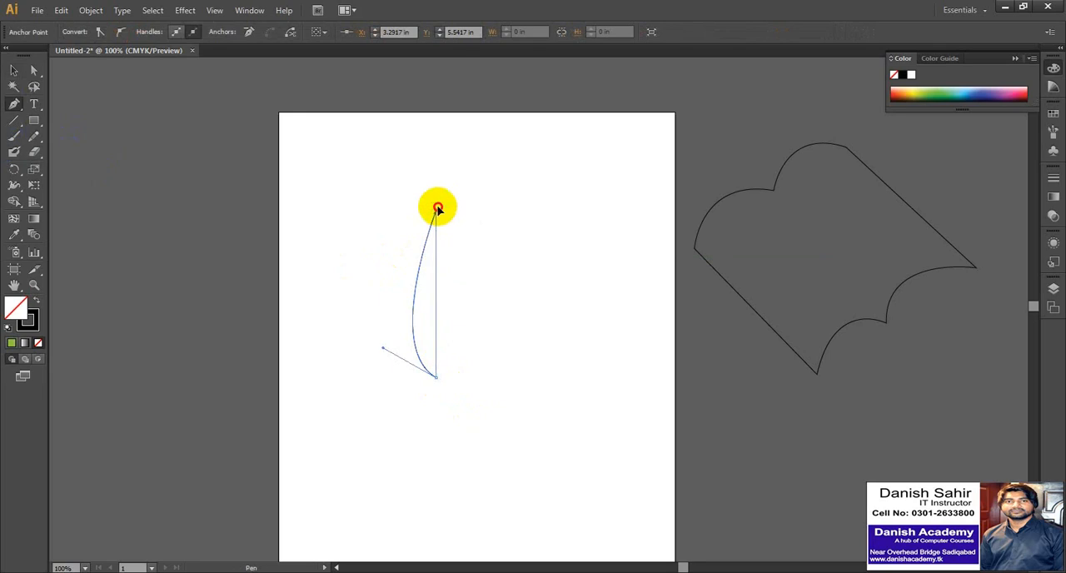
pyautogui.moveTo(438, 209); pyautogui.dragTo(381, 170)
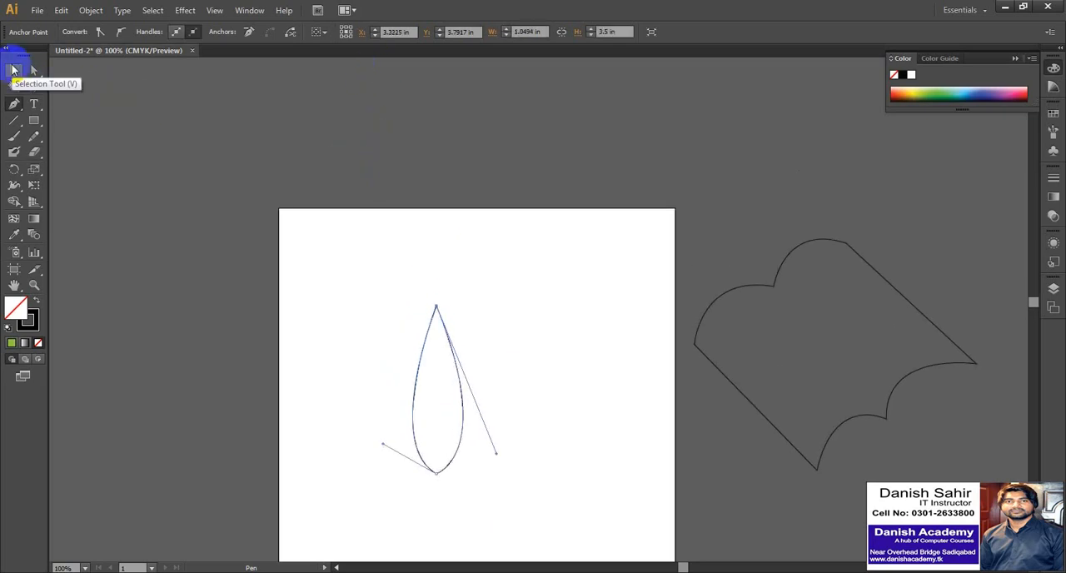
# Move the leaf slightly up on the artboard, fill it with green and deselect it.
pyautogui.click(14, 70)
pyautogui.click(281, 243)
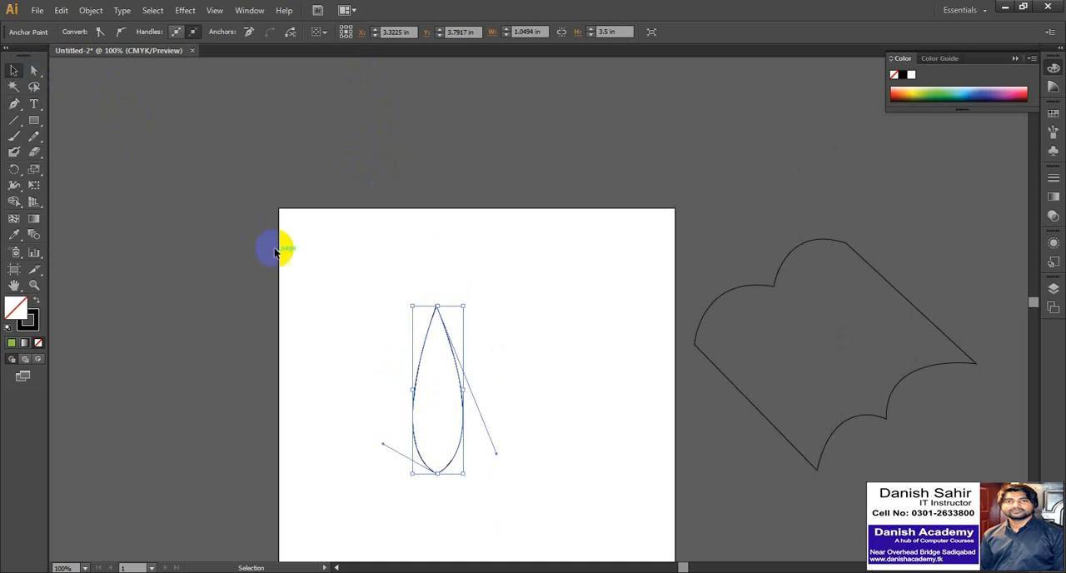
pyautogui.moveTo(404, 291); pyautogui.dragTo(459, 297)
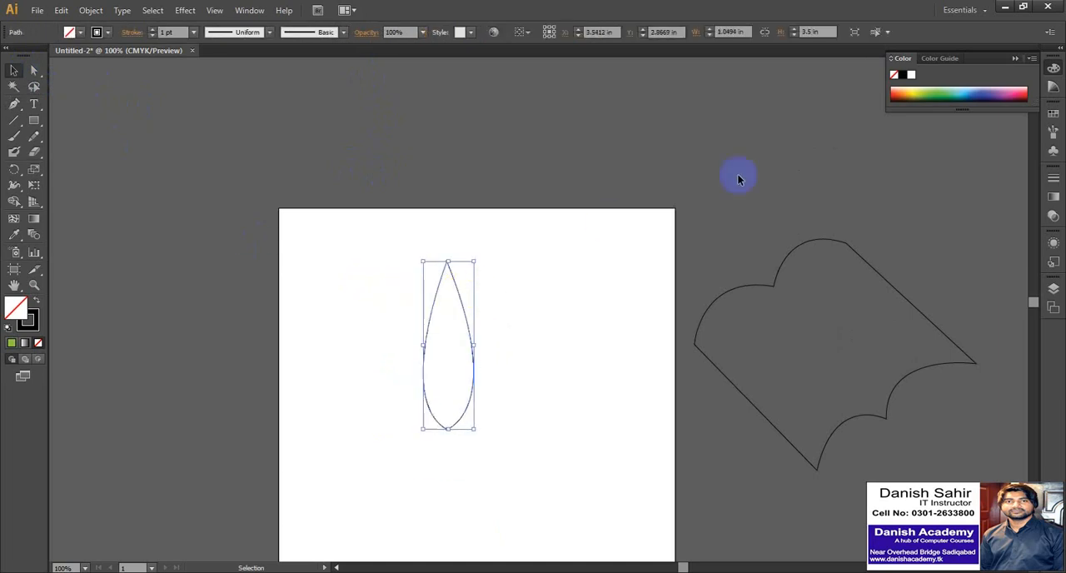
pyautogui.click(941, 92)
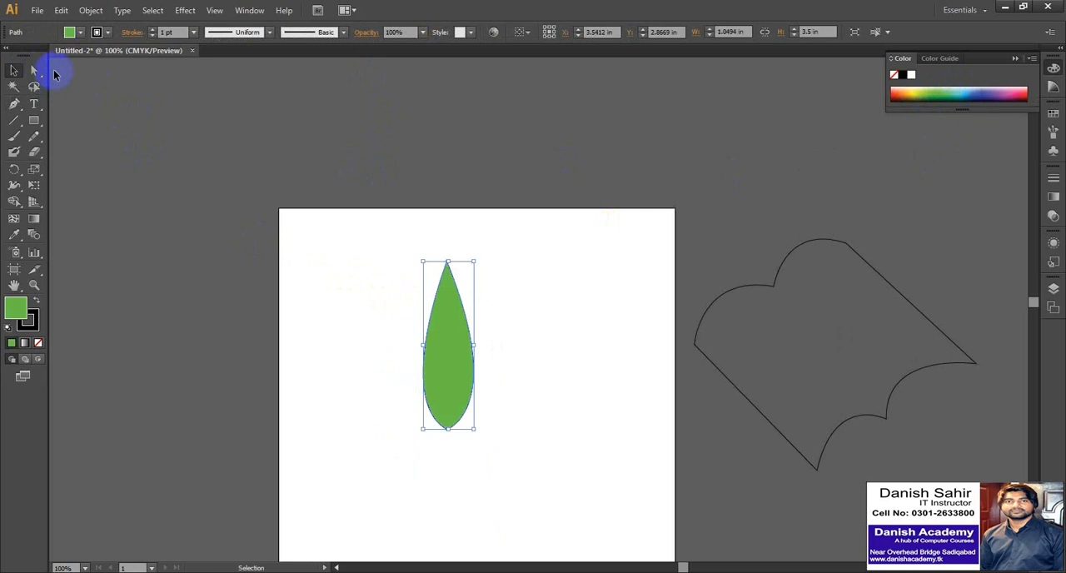
pyautogui.click(320, 249)
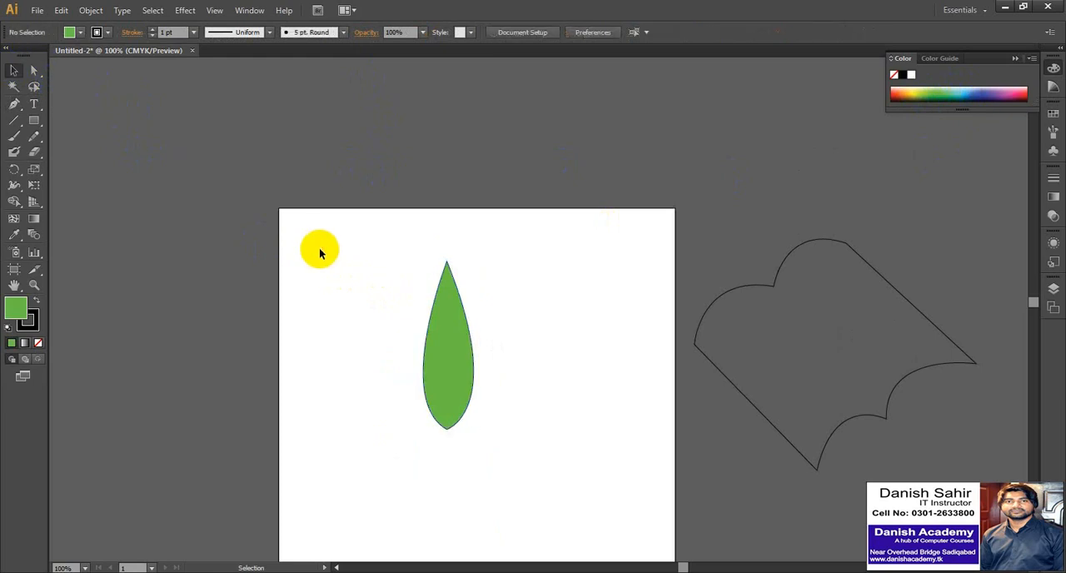
# Move the leaf off the artboard to the area above the scalloped shape and set its fill to None.
pyautogui.moveTo(409, 245); pyautogui.dragTo(773, 147)
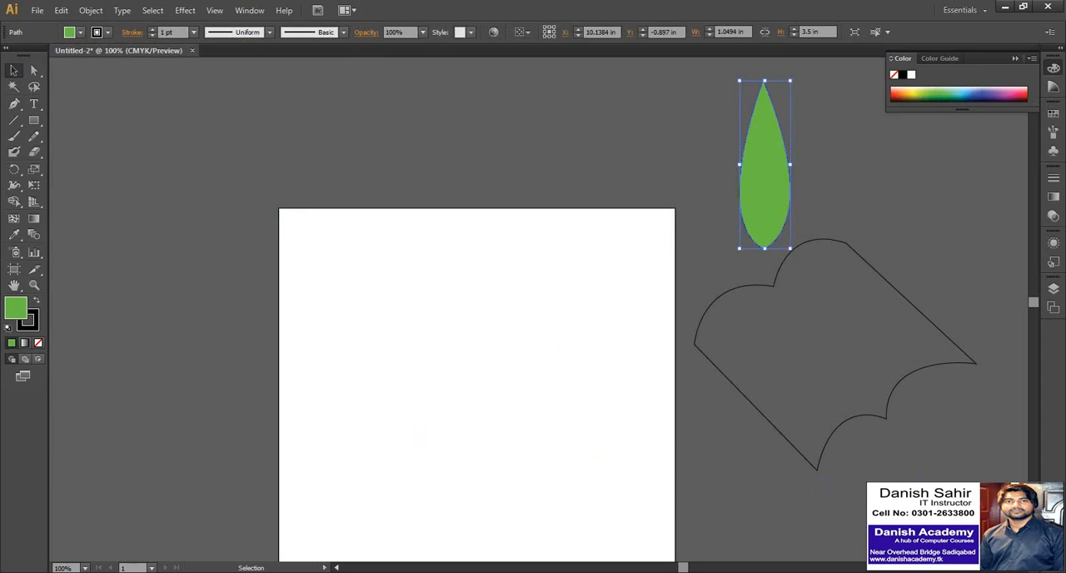
pyautogui.scroll(-2, 583, 333)
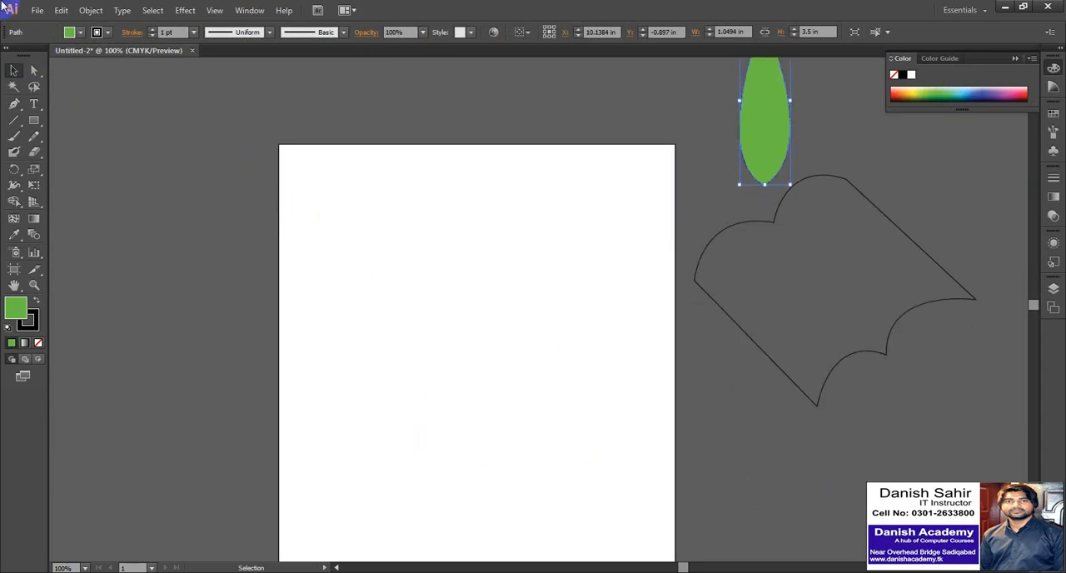
pyautogui.click(80, 32)
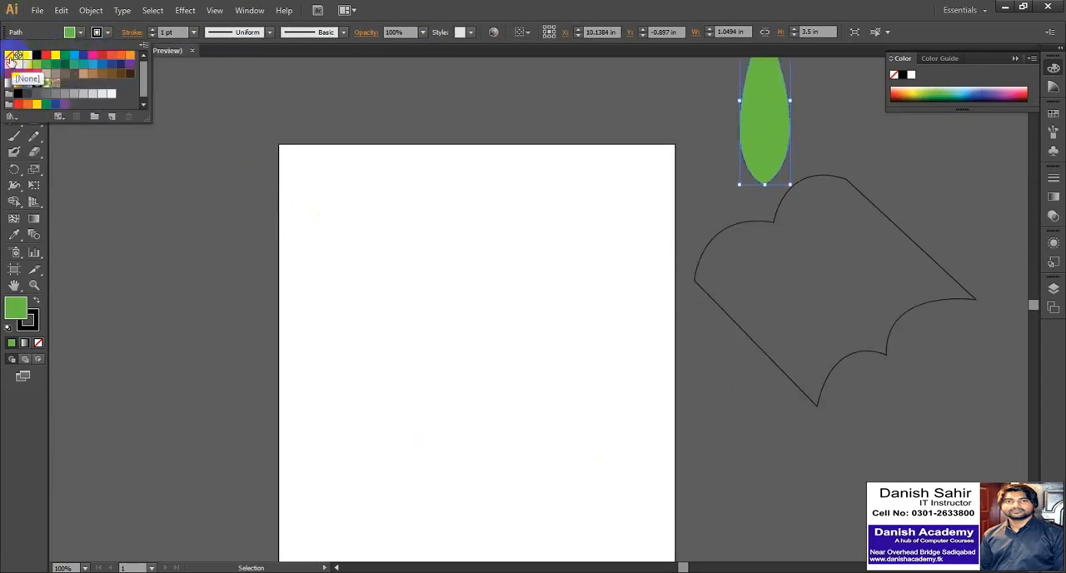
pyautogui.click(10, 57)
# Draw a closed two-point swoosh about 2.79 by 1.5 in, removing the right anchor's outgoing handle and curving the closing segment below the first.
pyautogui.click(14, 104)
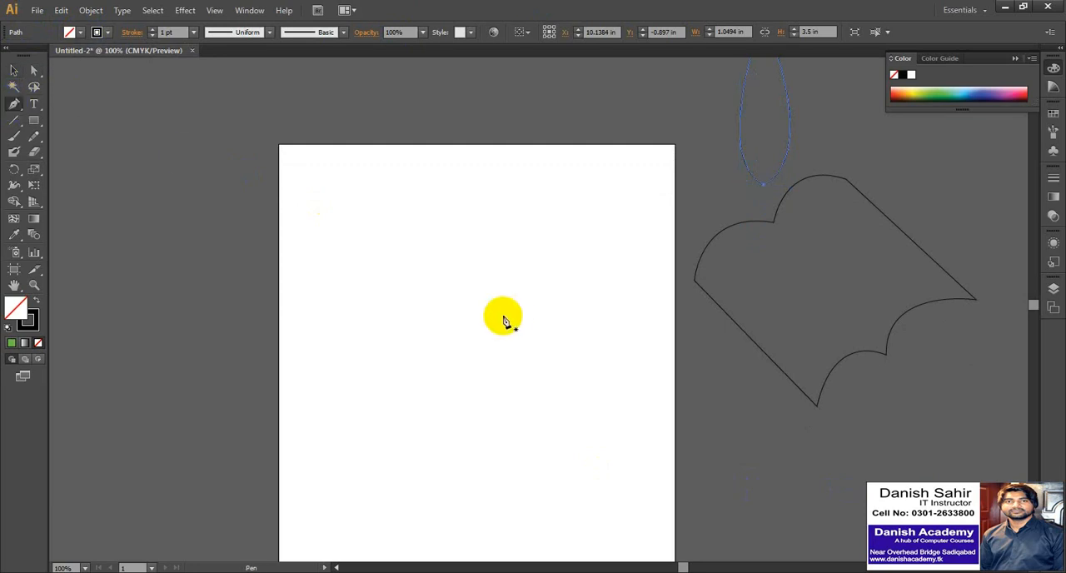
pyautogui.click(14, 107)
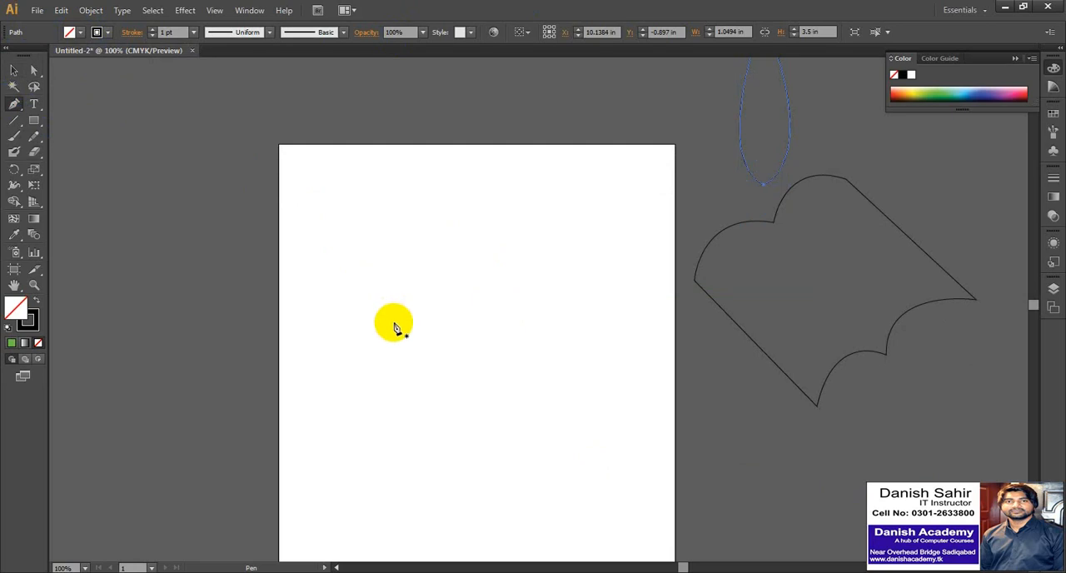
pyautogui.click(393, 323)
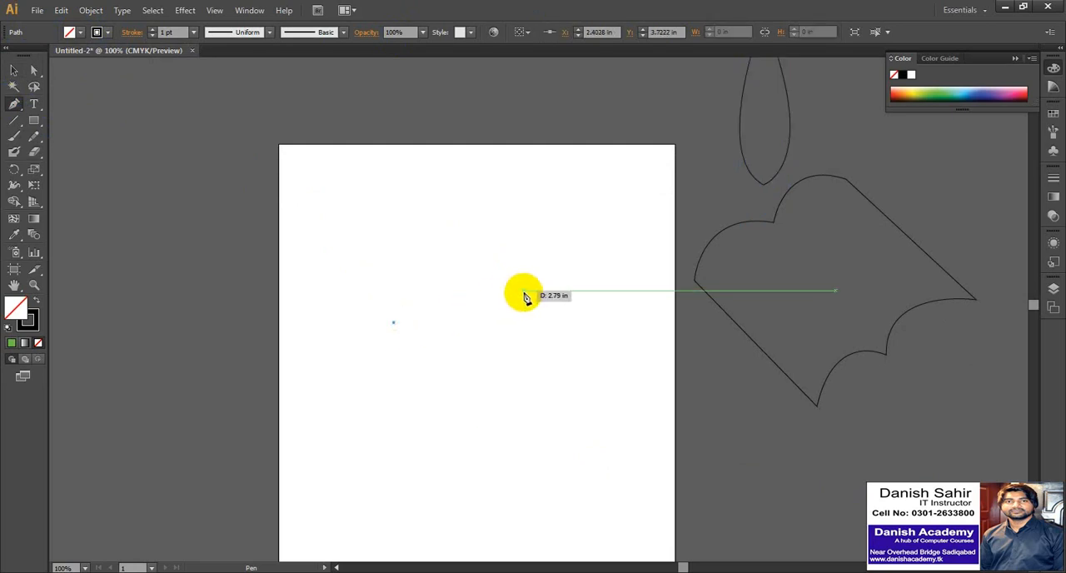
pyautogui.moveTo(525, 296); pyautogui.dragTo(664, 187)
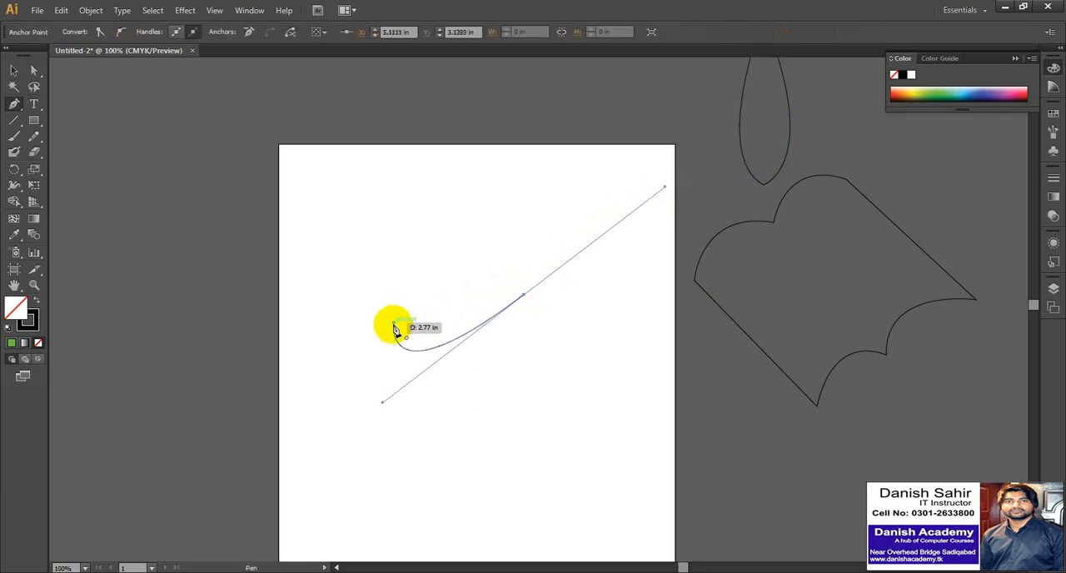
pyautogui.moveTo(395, 325); pyautogui.dragTo(383, 364)
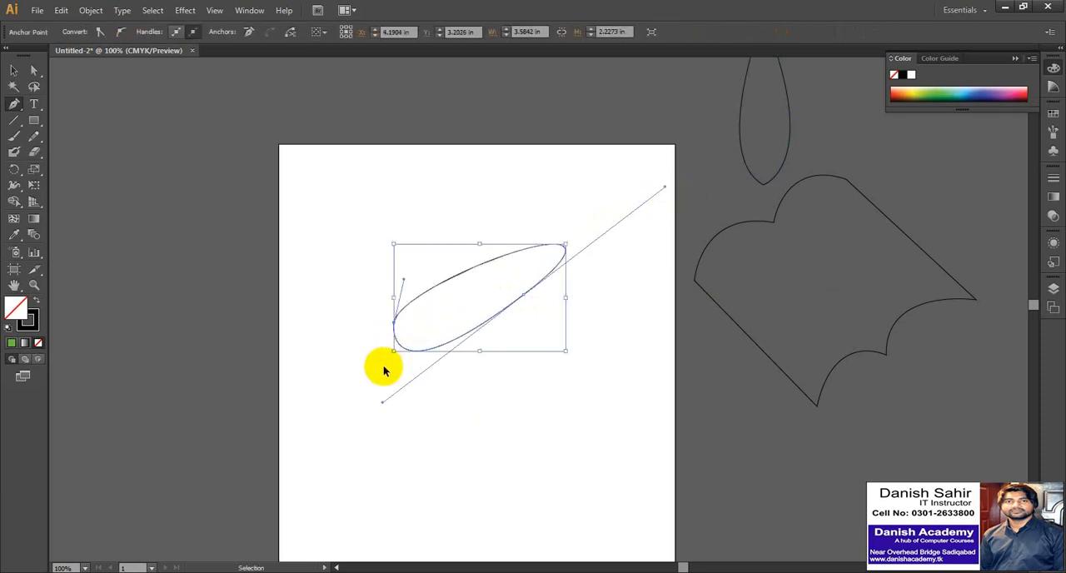
pyautogui.hotkey('ctrl', 'z')
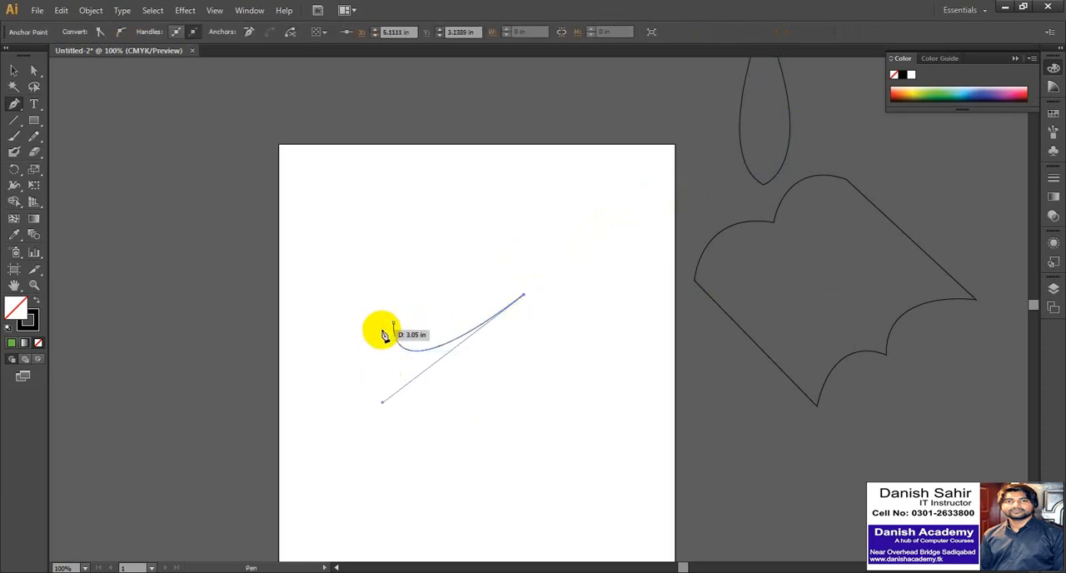
pyautogui.moveTo(394, 323); pyautogui.dragTo(424, 210)
pyautogui.press('v')
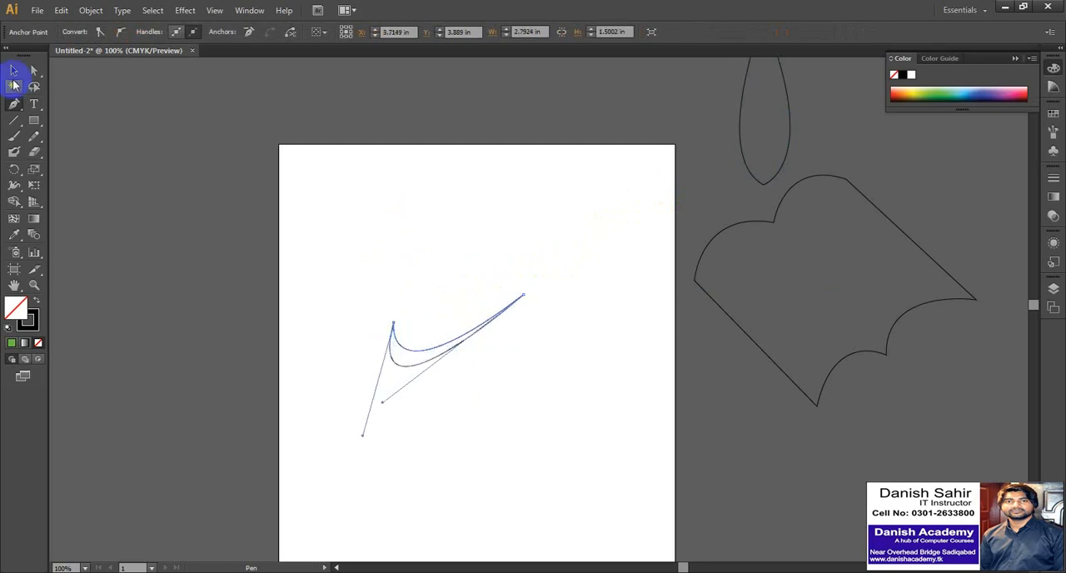
pyautogui.click(426, 245)
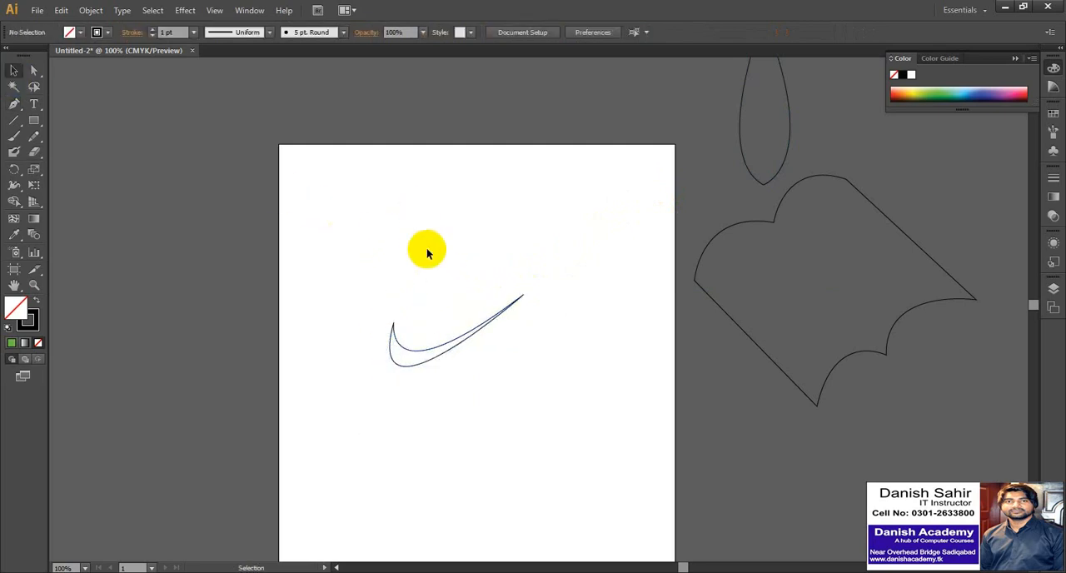
# Fill the swoosh with dark red and move it slightly right and up on the artboard.
pyautogui.click(416, 349)
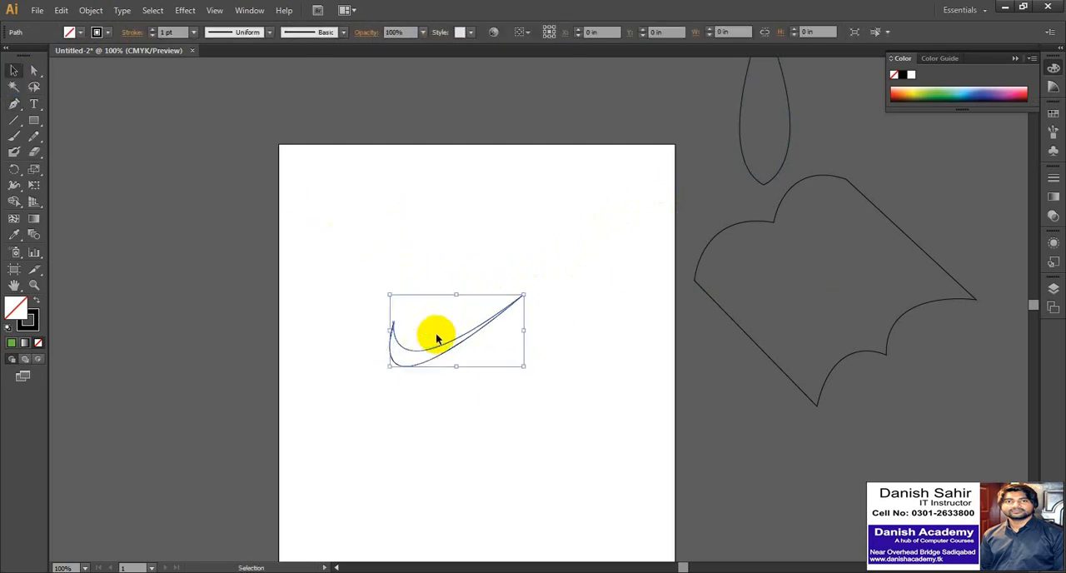
pyautogui.click(1023, 94)
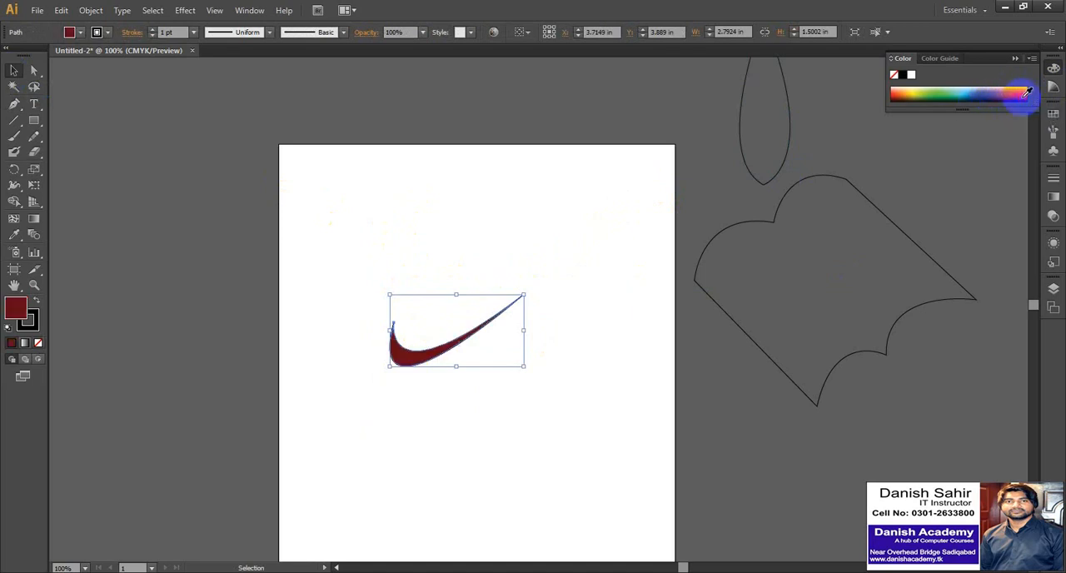
pyautogui.click(338, 221)
pyautogui.moveTo(408, 360); pyautogui.dragTo(455, 349)
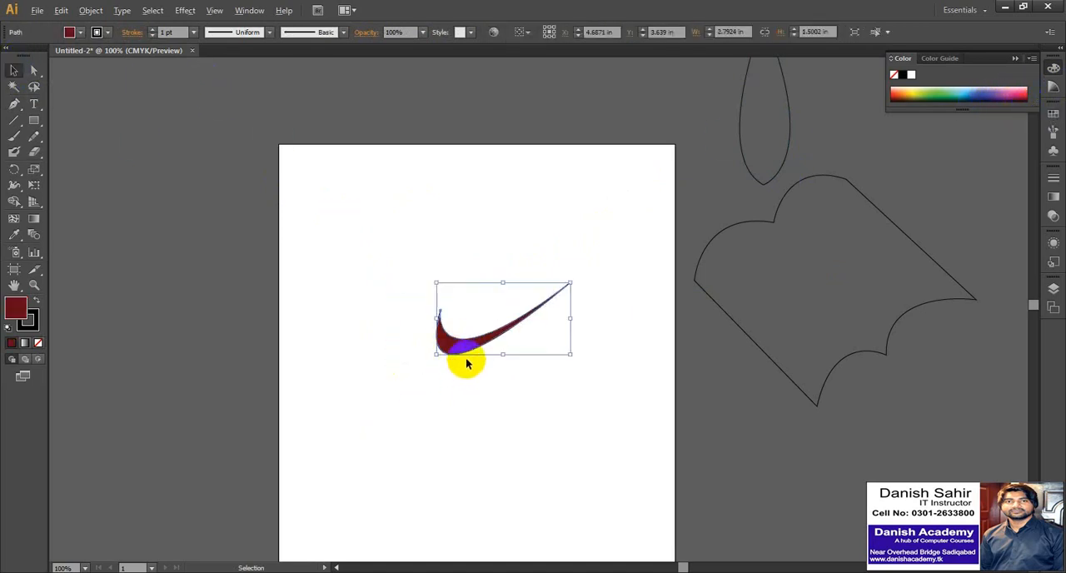
pyautogui.scroll(2, 466, 369)
pyautogui.click(317, 258)
pyautogui.moveTo(426, 316); pyautogui.dragTo(381, 329)
# Reshape the swoosh's inner and outer curves by adjusting its direction handles, thickening the outer bend to about 2.82 by 1.53 in overall.
pyautogui.click(35, 70)
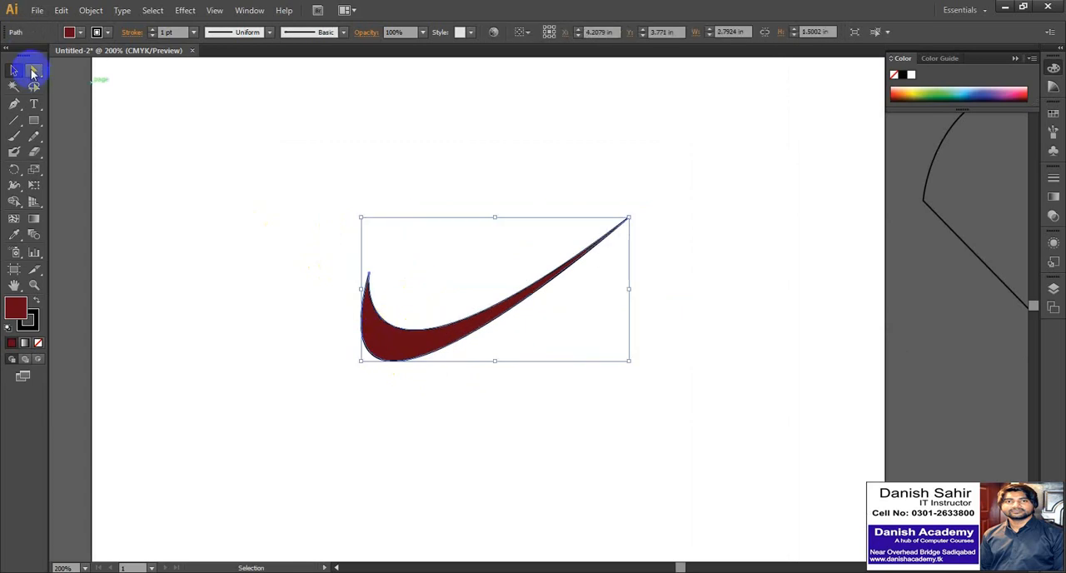
pyautogui.click(368, 275)
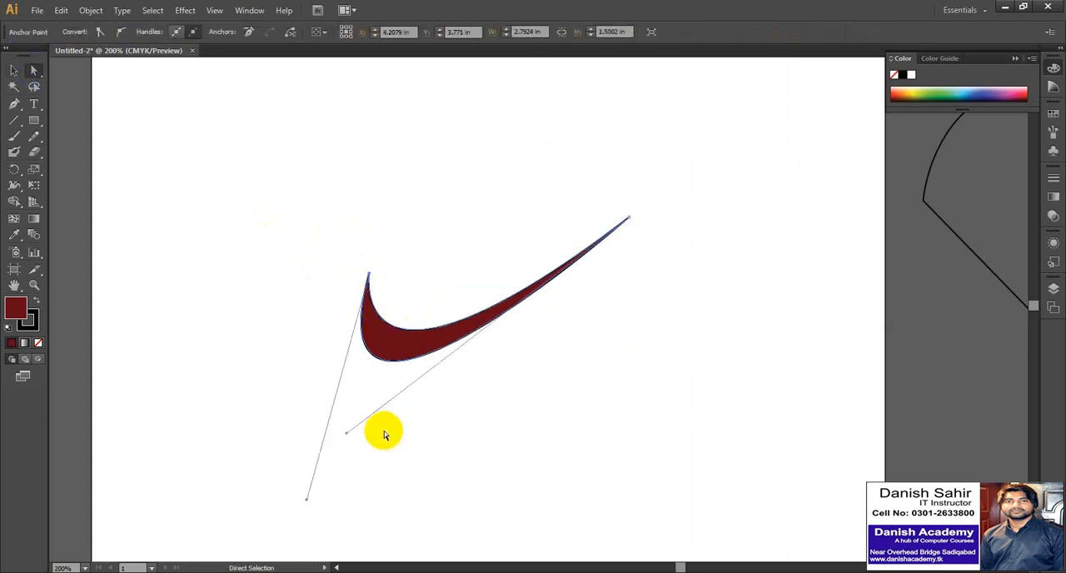
pyautogui.moveTo(348, 437)
pyautogui.mouseDown()
pyautogui.moveTo(357, 459)
pyautogui.moveTo(355, 439)
pyautogui.mouseUp()
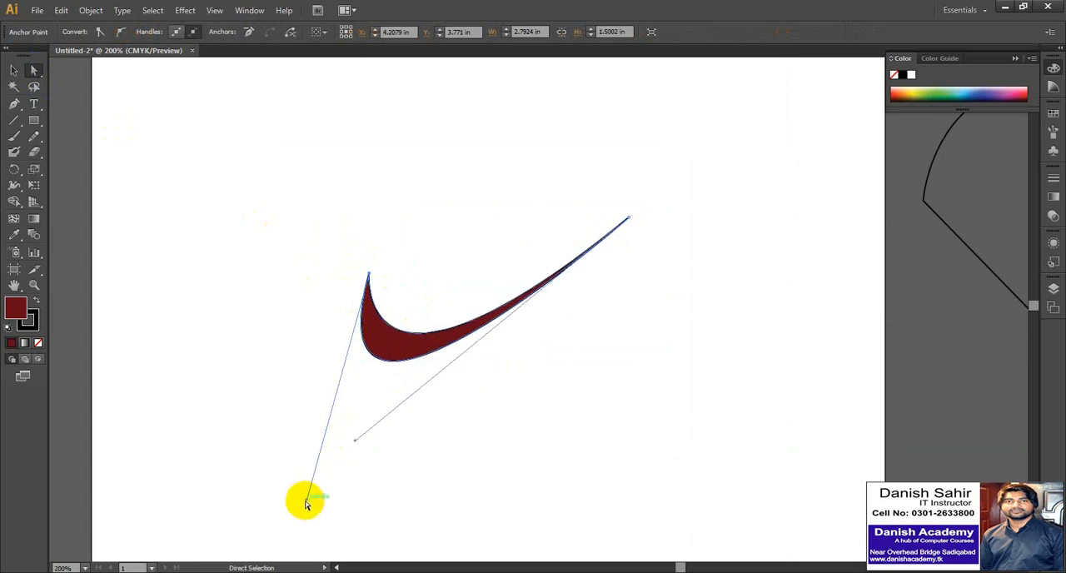
pyautogui.moveTo(306, 504)
pyautogui.mouseDown()
pyautogui.moveTo(316, 483)
pyautogui.moveTo(321, 493)
pyautogui.moveTo(294, 504)
pyautogui.mouseUp()
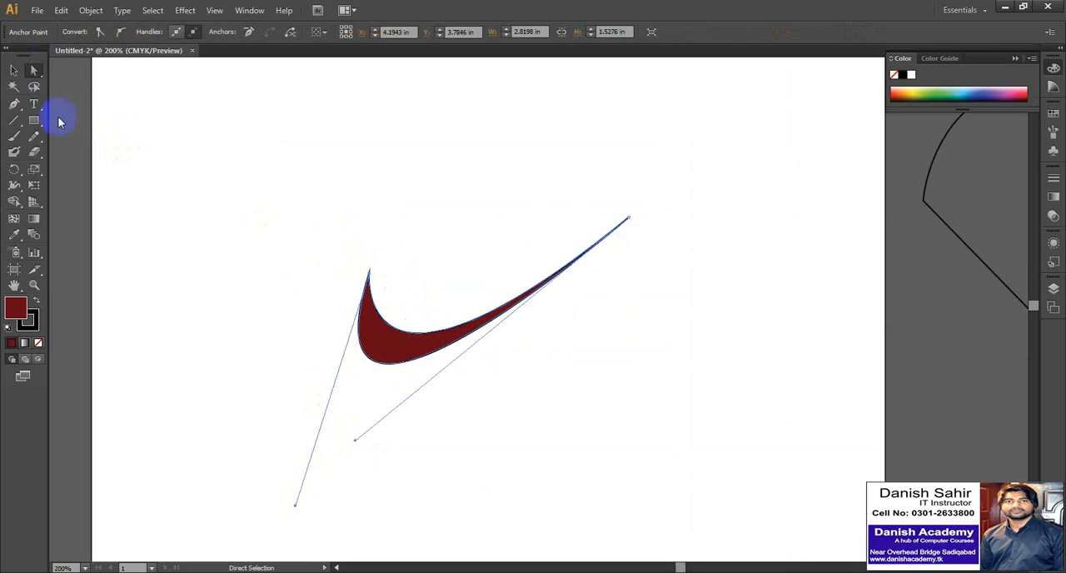
pyautogui.click(14, 70)
pyautogui.click(311, 319)
# Move the swoosh off the artboard beside the scalloped shape's upper-right edge and set the fill for new shapes to None.
pyautogui.scroll(-2, 311, 319)
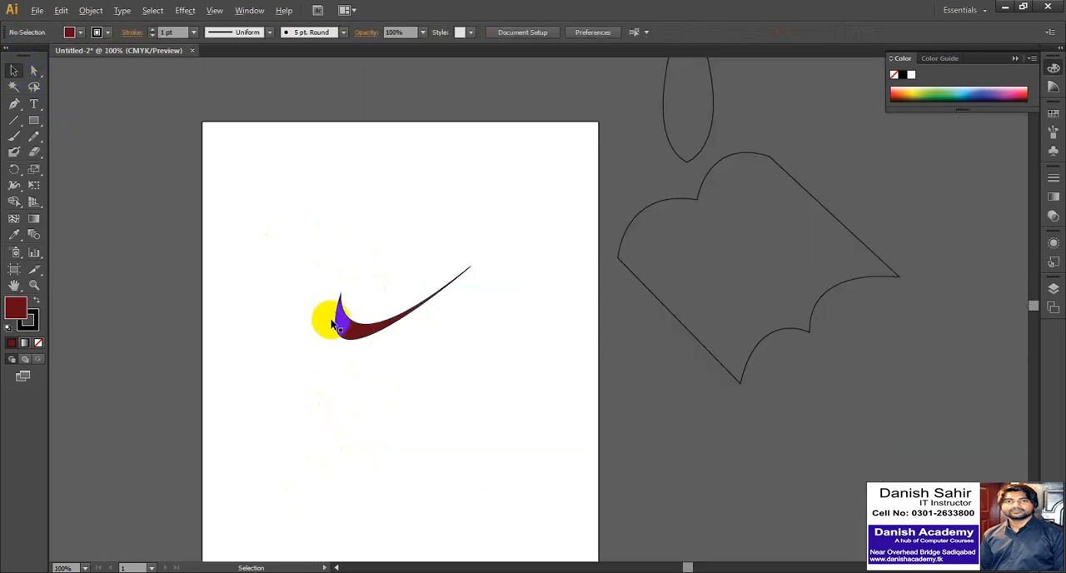
pyautogui.moveTo(332, 324); pyautogui.dragTo(841, 194)
pyautogui.click(359, 219)
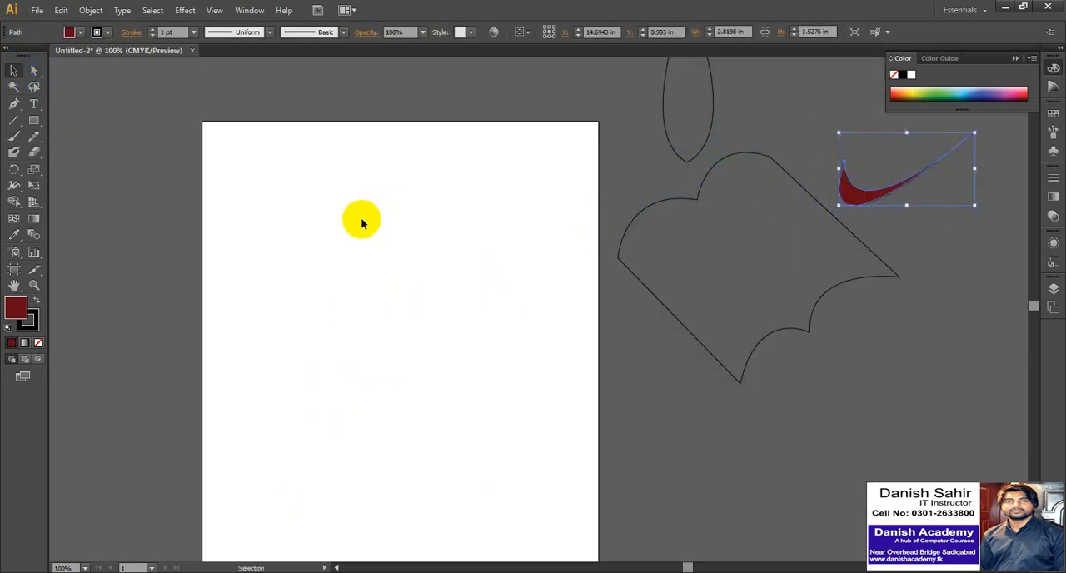
pyautogui.click(82, 32)
pyautogui.click(8, 54)
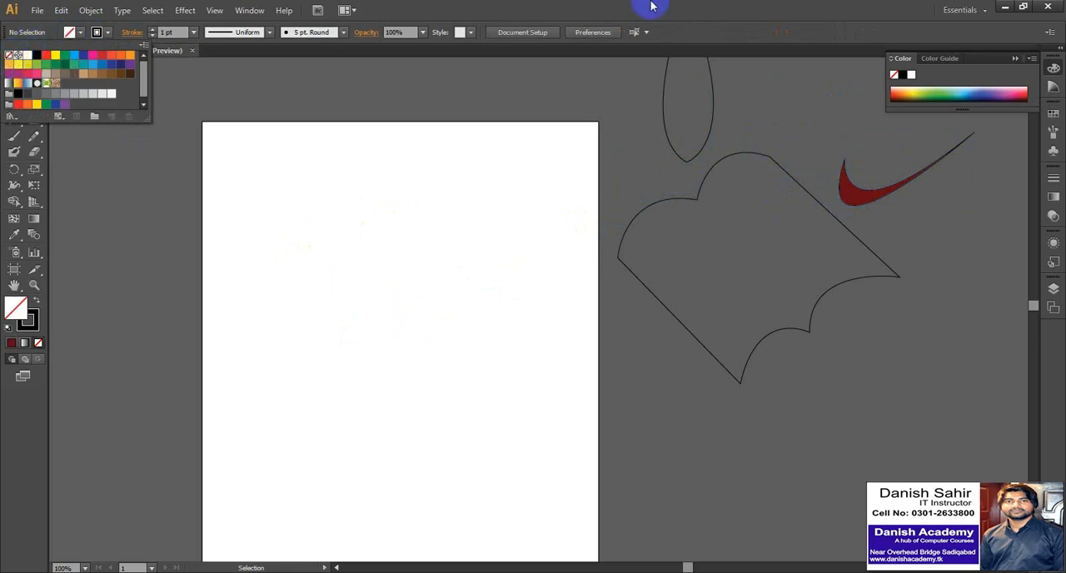
pyautogui.press('space')
pyautogui.moveTo(328, 272); pyautogui.dragTo(460, 217)
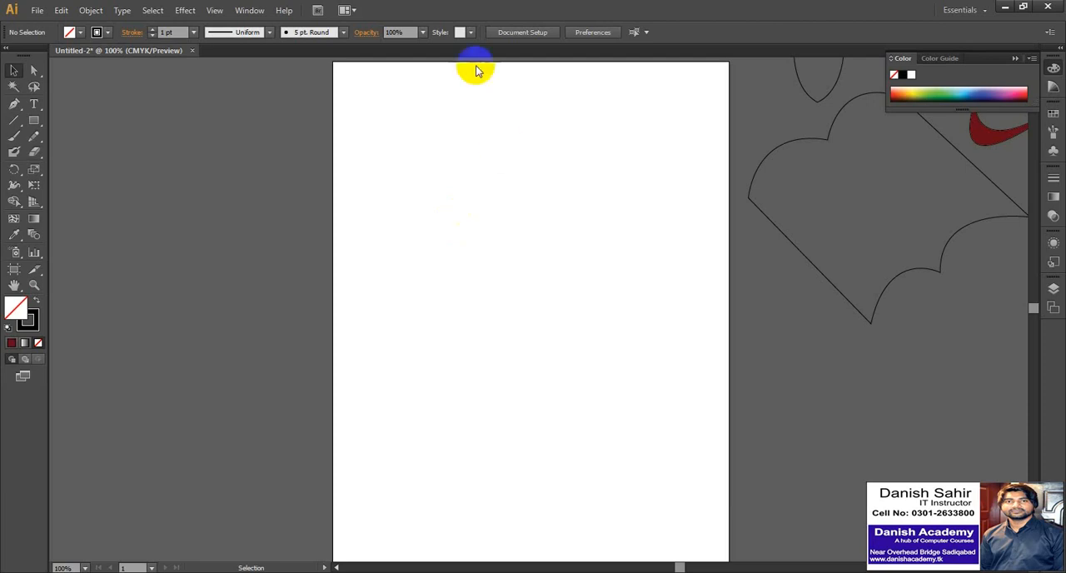
pyautogui.click(20, 103)
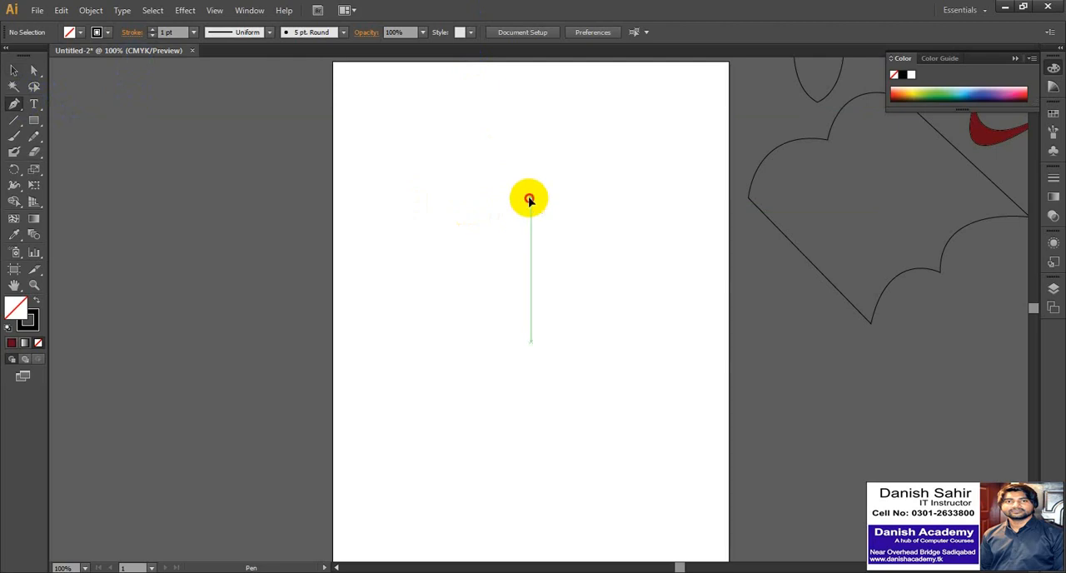
pyautogui.click(531, 198)
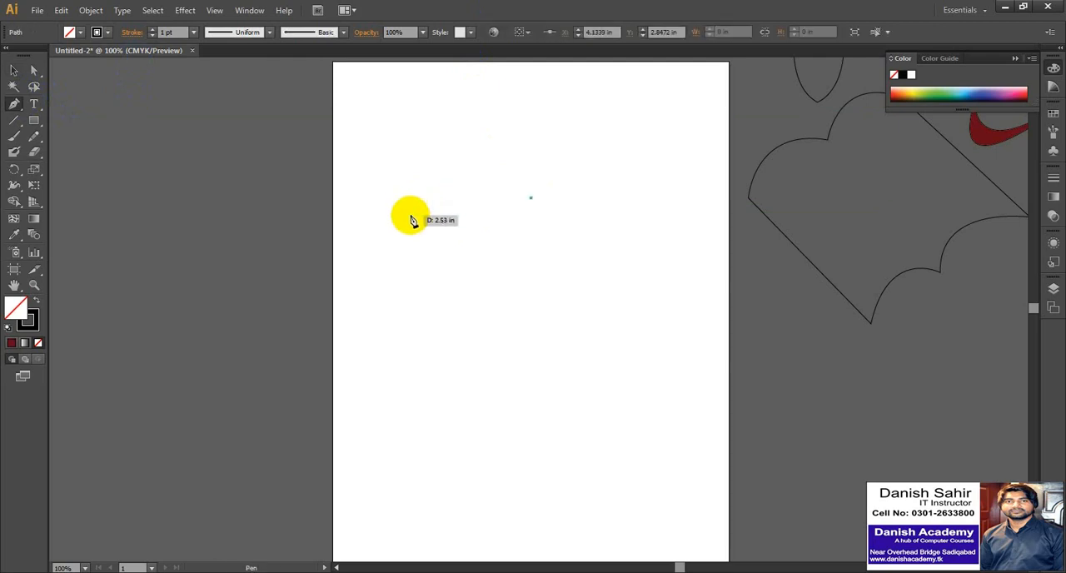
pyautogui.moveTo(409, 222); pyautogui.dragTo(404, 311)
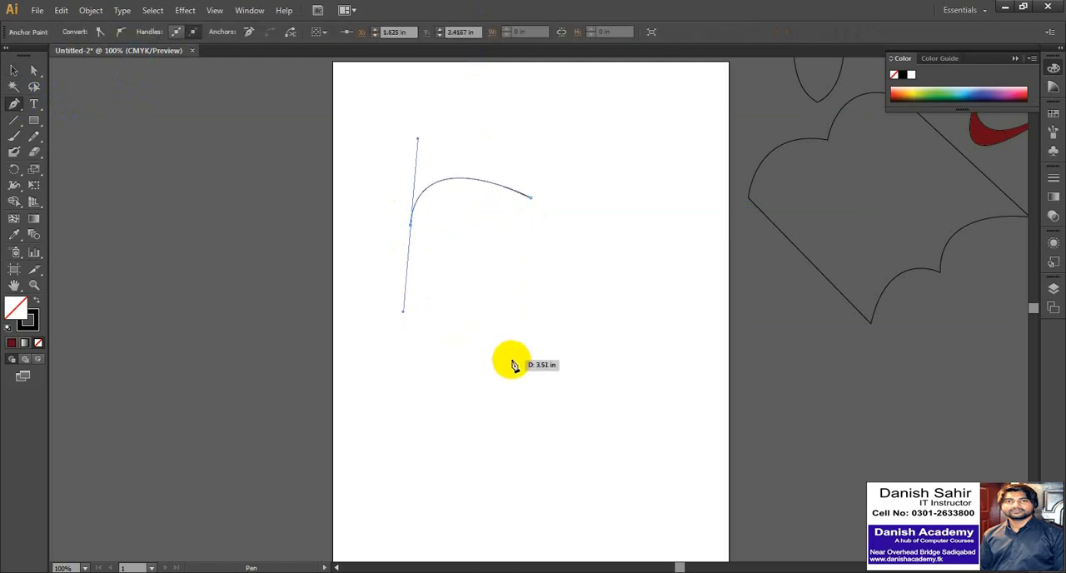
pyautogui.moveTo(530, 349); pyautogui.dragTo(565, 354)
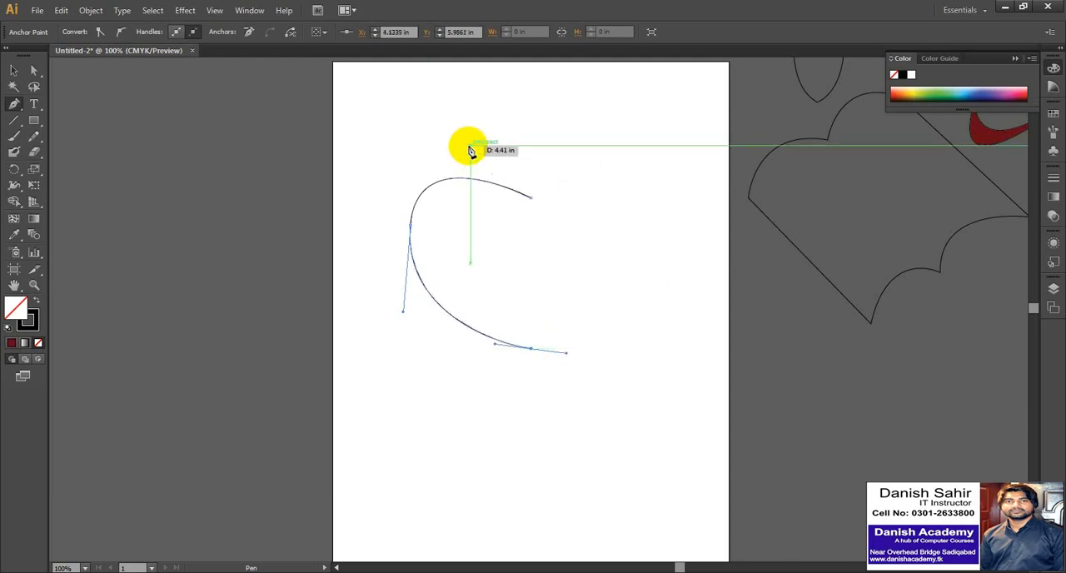
pyautogui.click(15, 72)
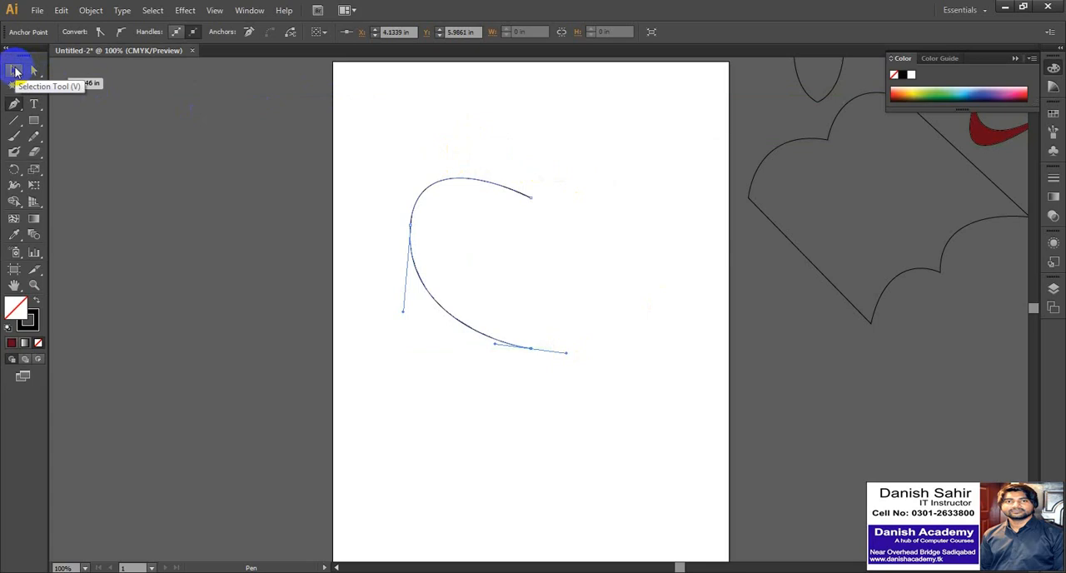
pyautogui.click(429, 155)
pyautogui.moveTo(462, 136); pyautogui.dragTo(488, 219)
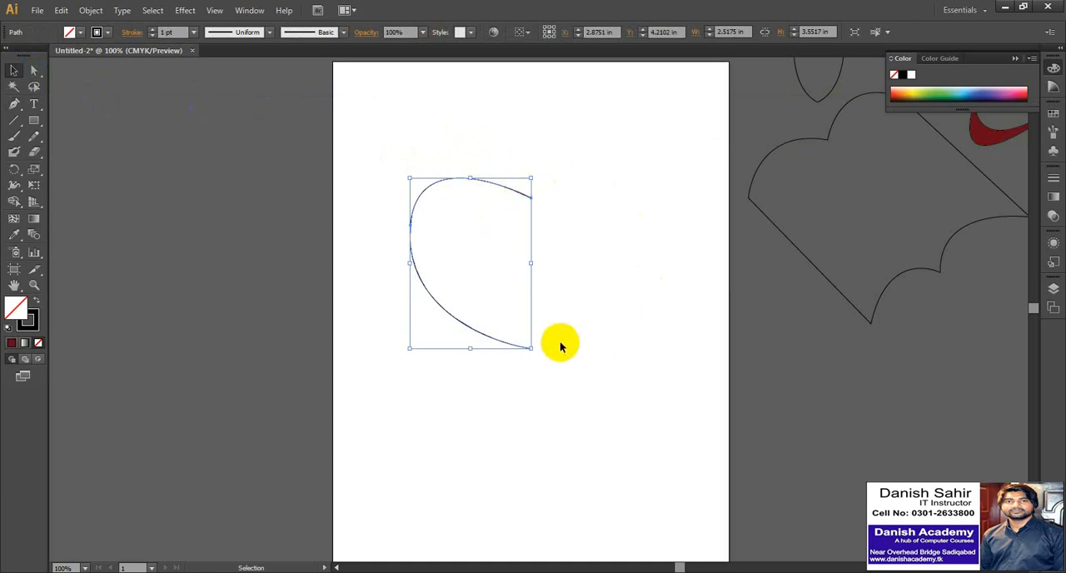
pyautogui.click(13, 103)
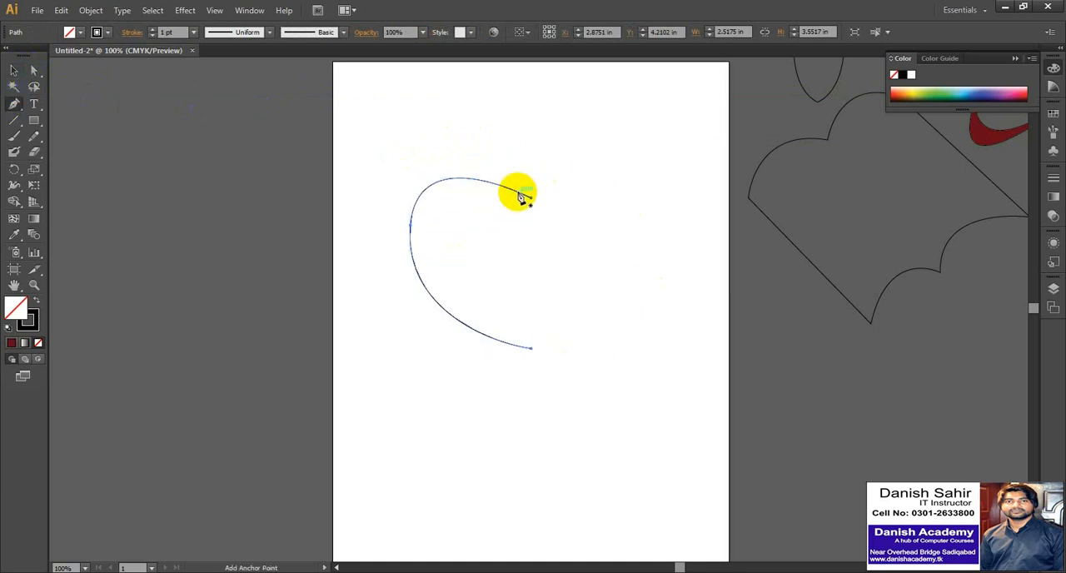
pyautogui.click(13, 70)
pyautogui.press('Delete')
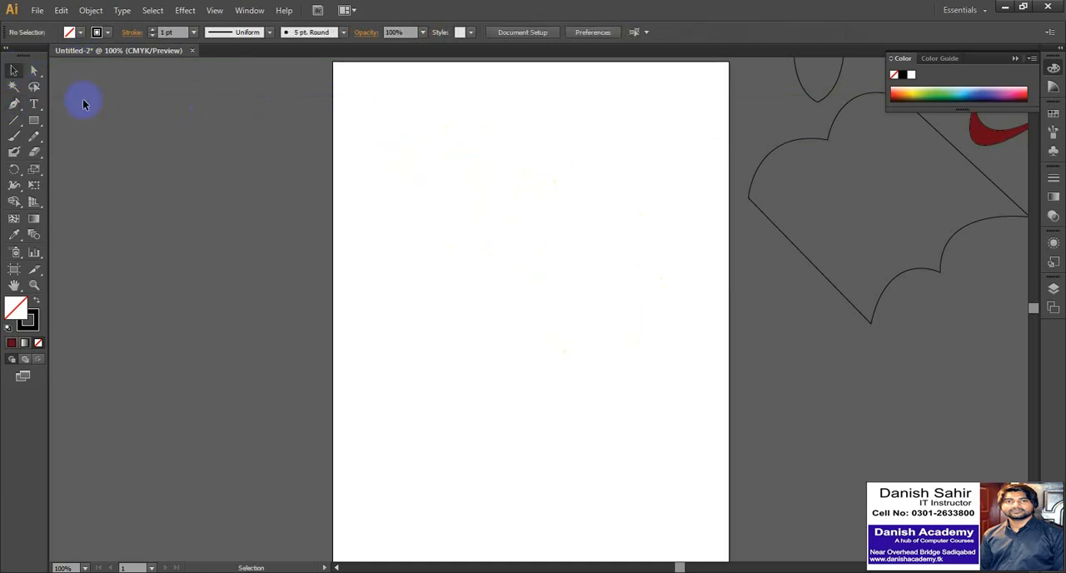
# Draw an open three-anchor half-heart curve about 2.55 by 4.34 in with the Pen tool, removing the lower anchor's outgoing handle.
pyautogui.click(13, 104)
pyautogui.click(538, 197)
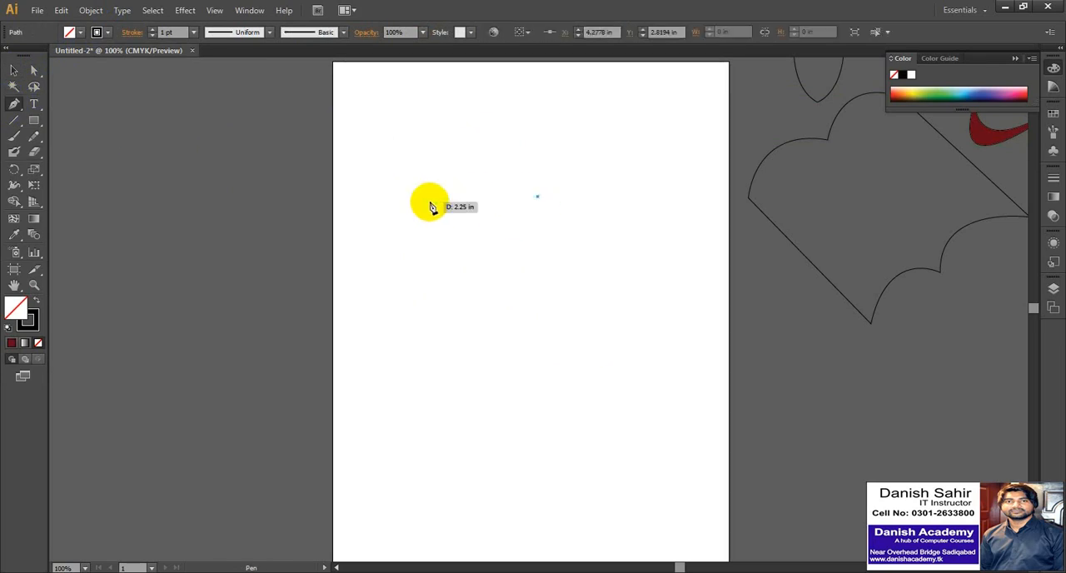
pyautogui.moveTo(416, 224); pyautogui.dragTo(405, 328)
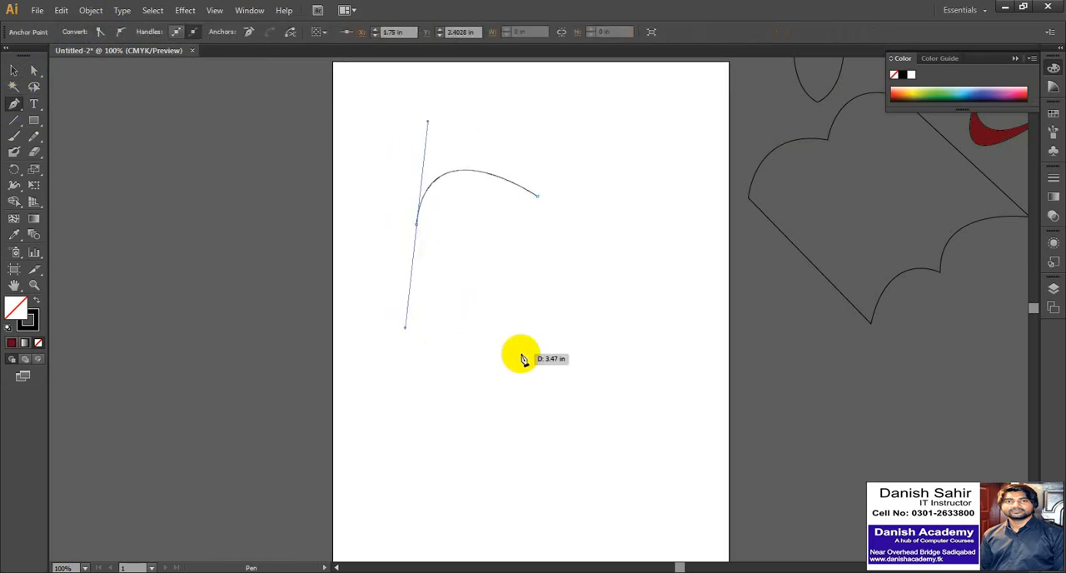
pyautogui.moveTo(537, 381)
pyautogui.mouseDown()
pyautogui.moveTo(567, 392)
pyautogui.moveTo(569, 368)
pyautogui.moveTo(559, 395)
pyautogui.moveTo(573, 407)
pyautogui.mouseUp()
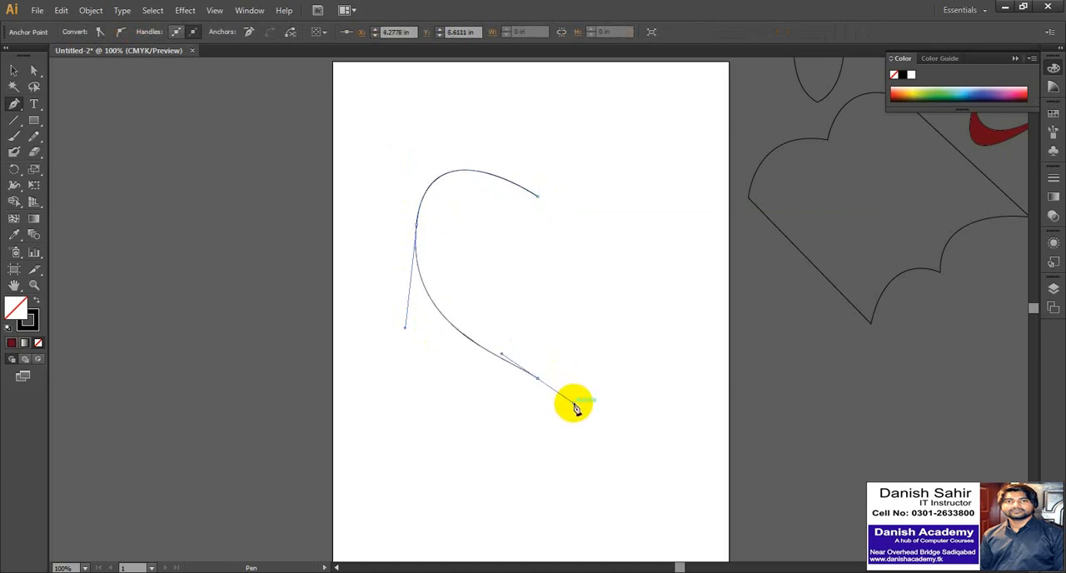
pyautogui.click(539, 379)
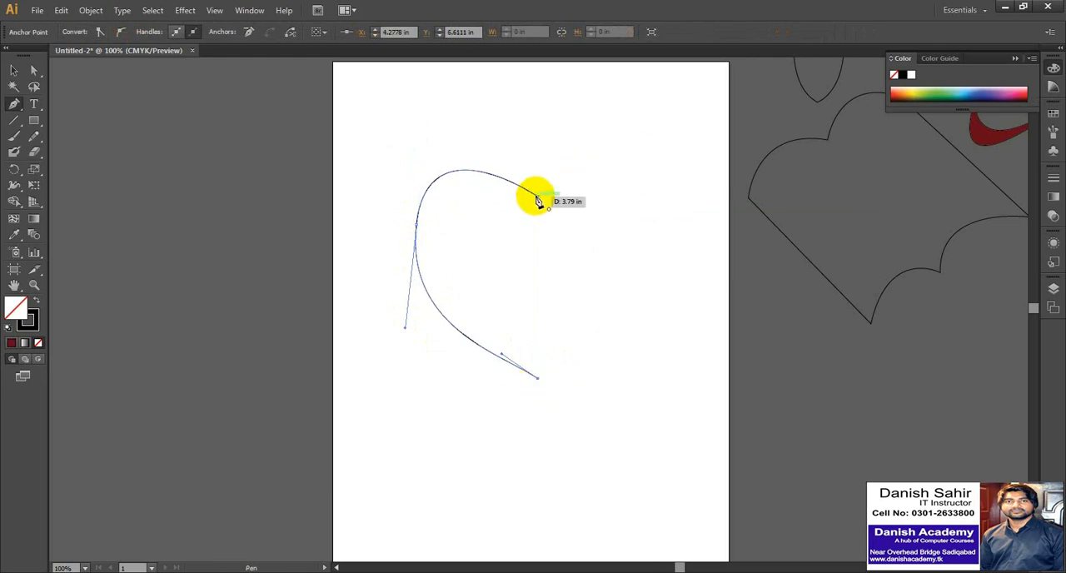
# Try to close the half-heart with a curved segment back to its starting anchor, and undo the attempt.
pyautogui.moveTo(537, 200); pyautogui.dragTo(340, 213)
pyautogui.hotkey('ctrl', 'z')
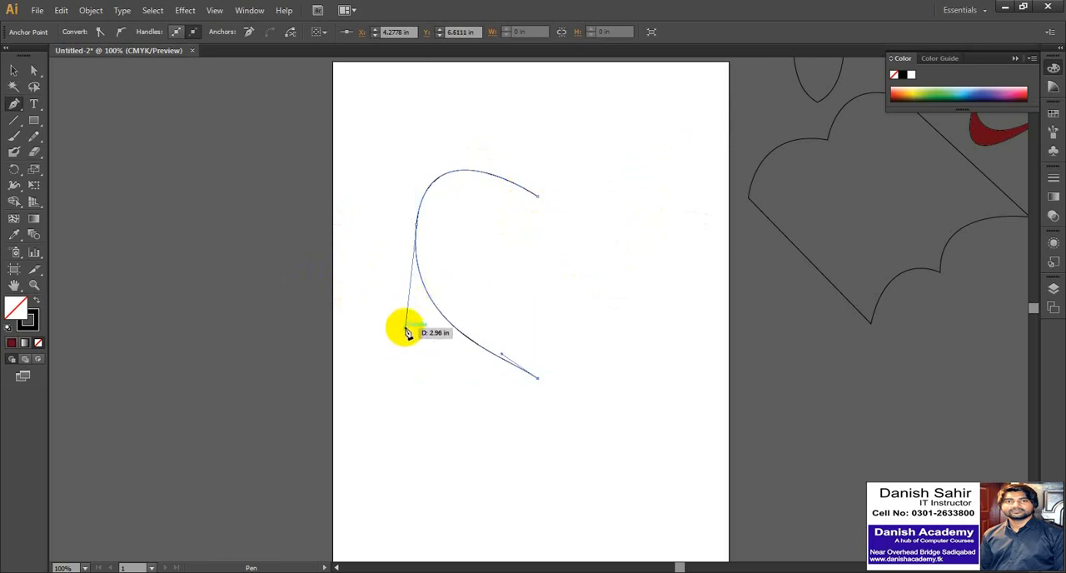
pyautogui.moveTo(406, 328); pyautogui.dragTo(416, 324)
pyautogui.hotkey('ctrl', 'z')
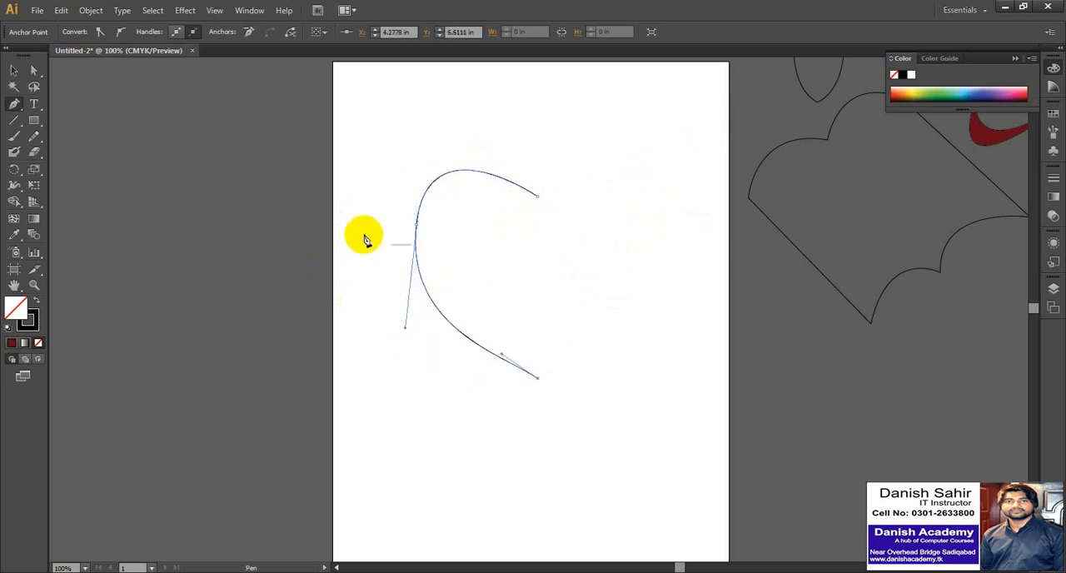
# Create a mirrored copy of the half-heart curve with Reflect across the vertical axis, checking the preview.
pyautogui.click(14, 72)
pyautogui.click(420, 137)
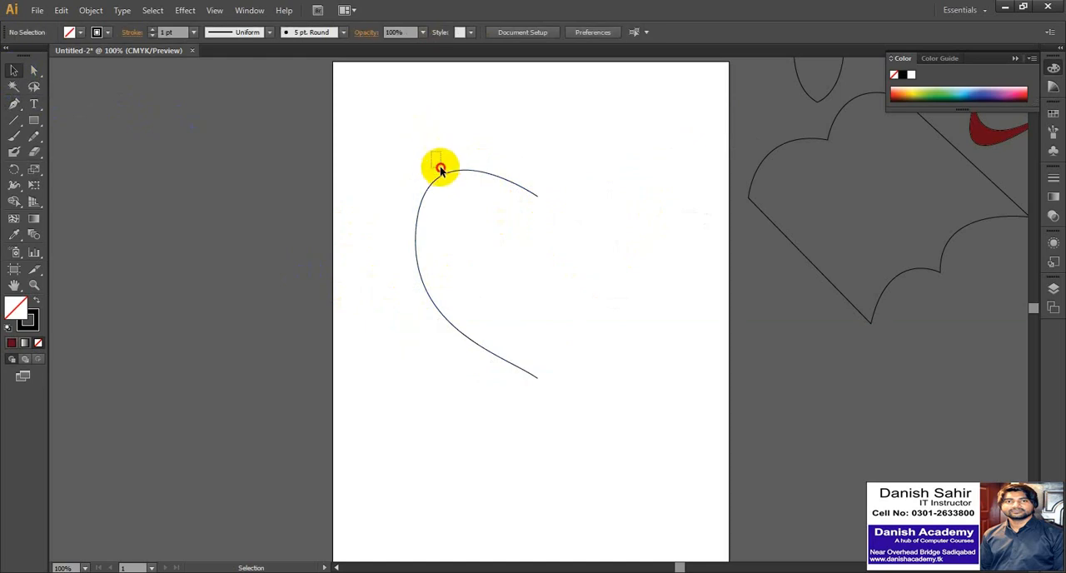
pyautogui.moveTo(433, 151); pyautogui.dragTo(449, 185)
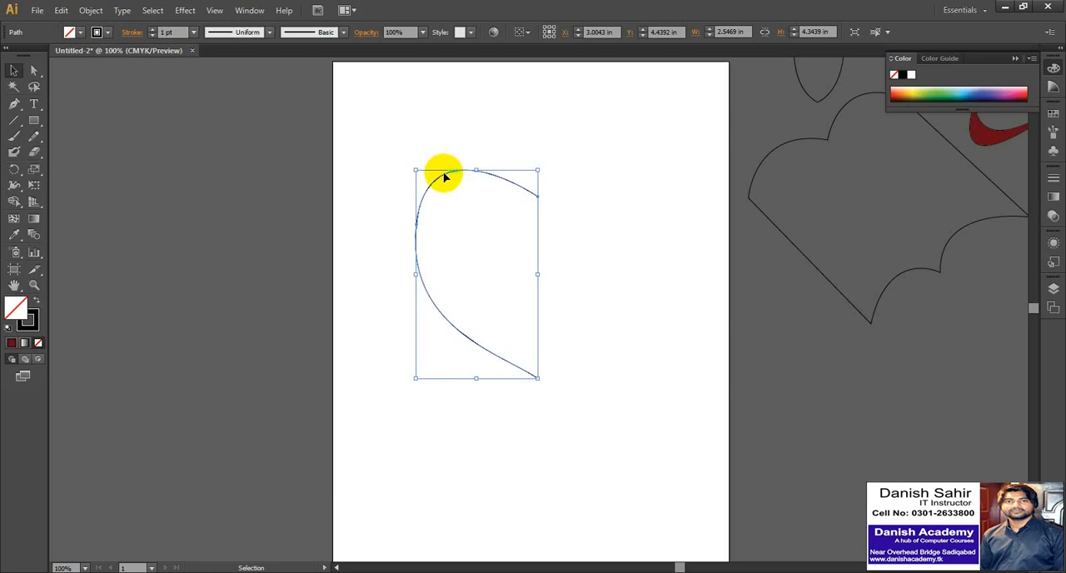
pyautogui.rightClick(444, 180)
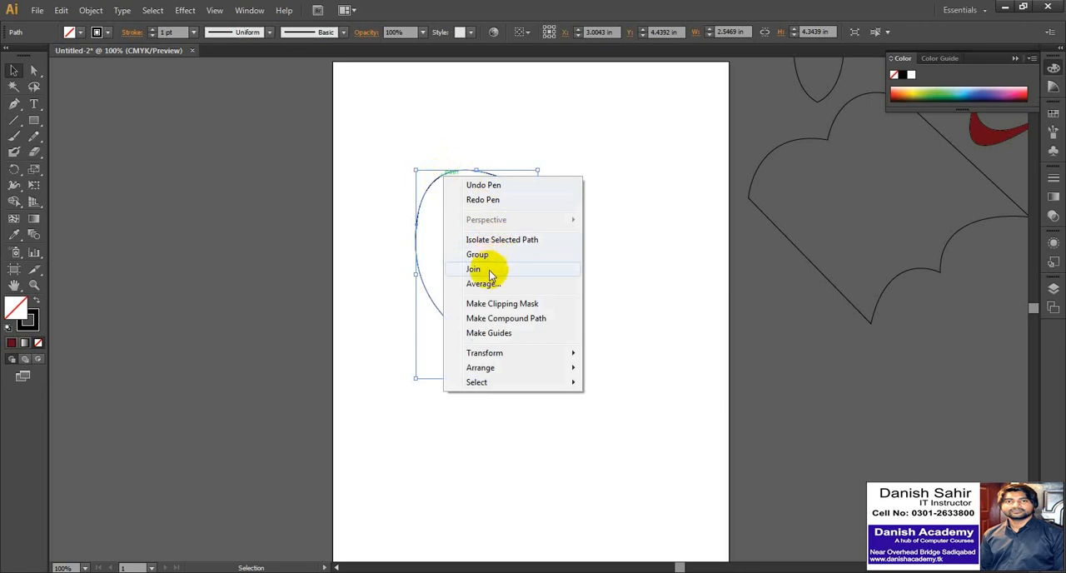
pyautogui.moveTo(476, 356)
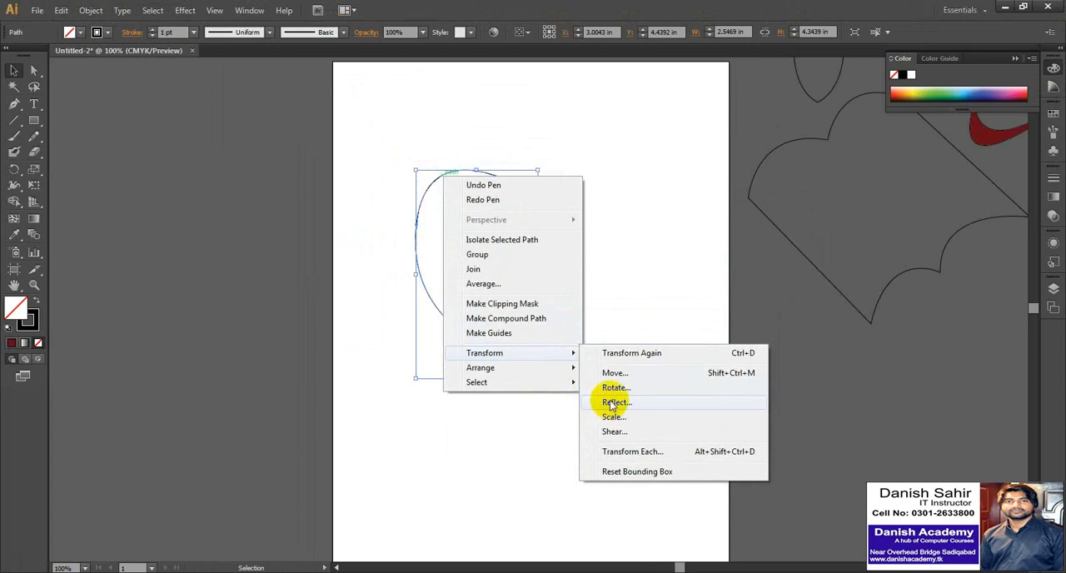
pyautogui.click(613, 402)
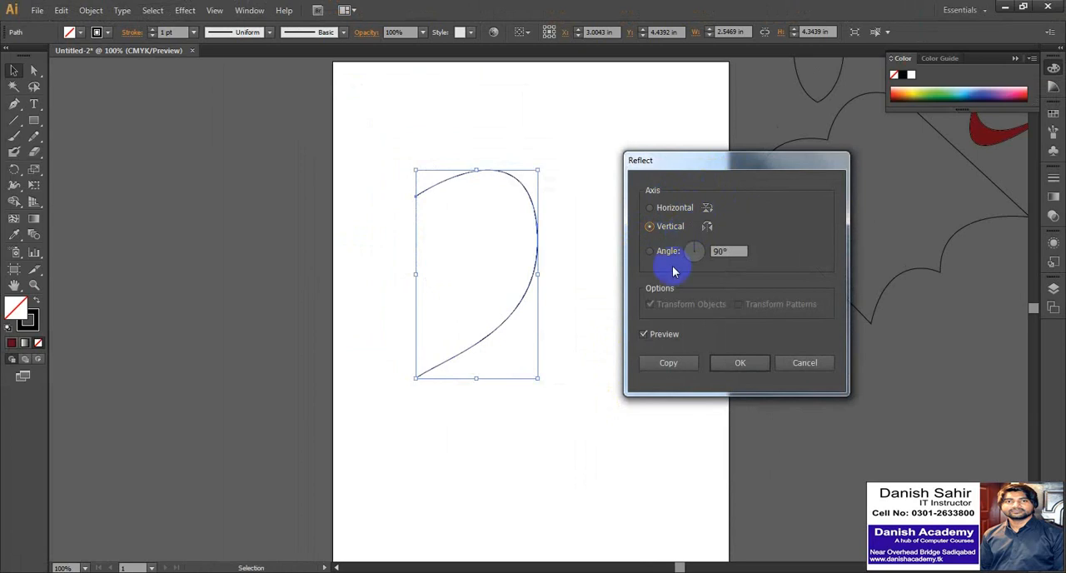
pyautogui.click(647, 335)
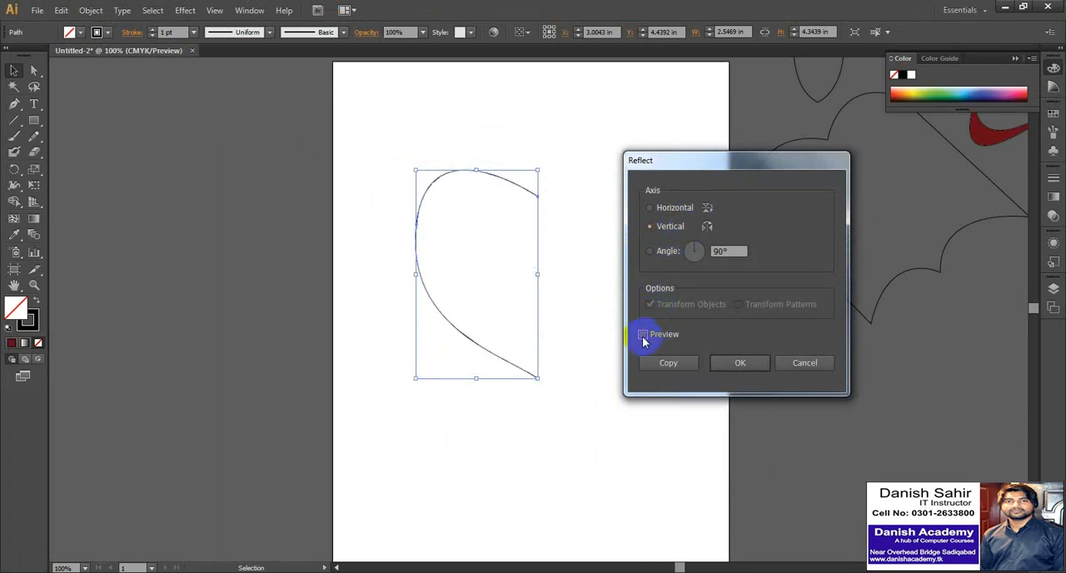
pyautogui.click(643, 335)
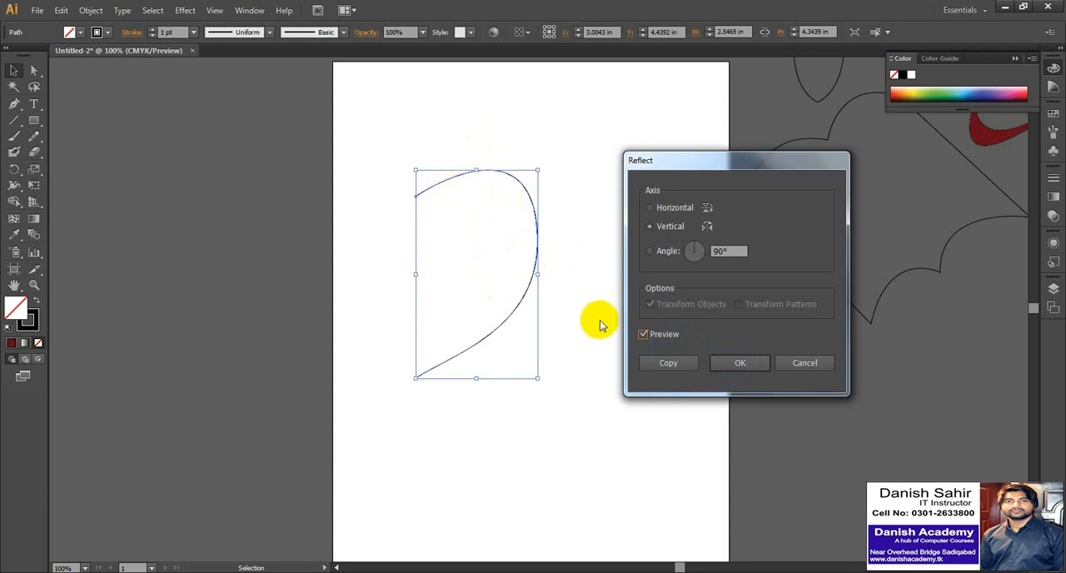
pyautogui.click(667, 362)
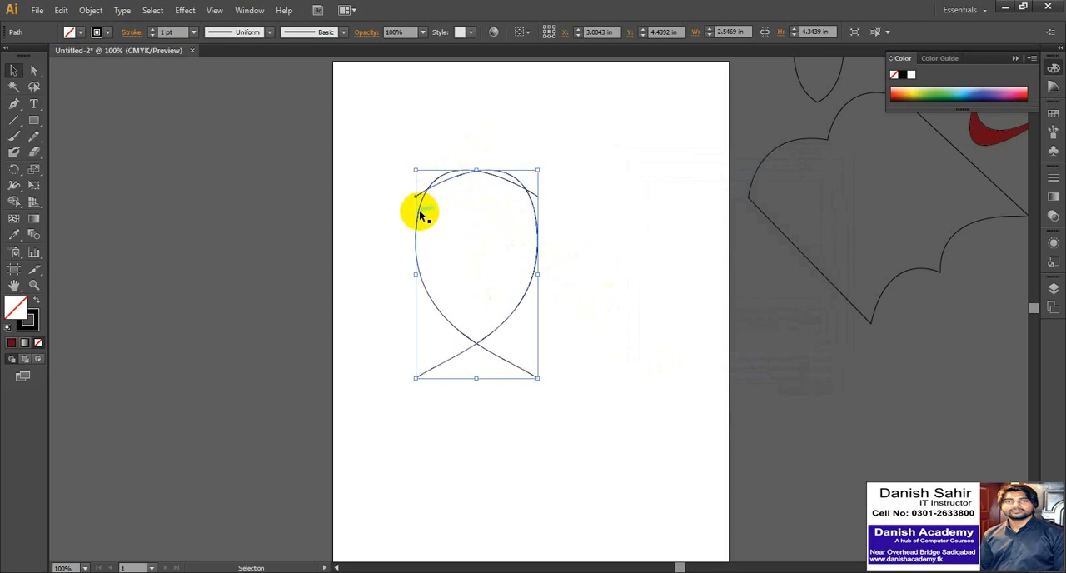
# Nudge the mirrored copy horizontally to X about 5.57 in, so its two ends meet the original curve's ends in a heart outline.
pyautogui.press('shift')
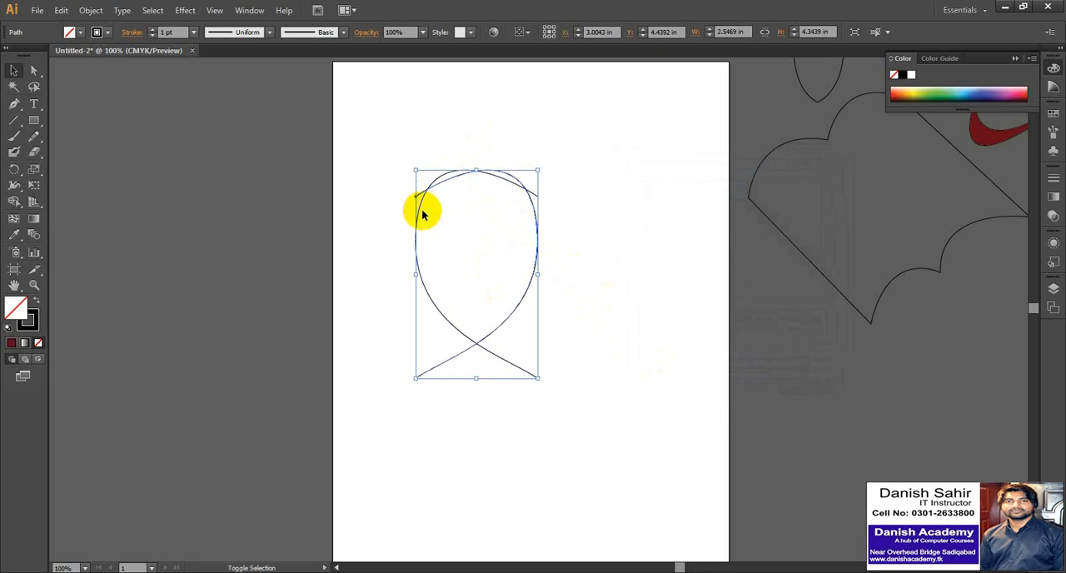
pyautogui.hotkey('shift', 'Right')
pyautogui.hotkey('shift', 'Right')
pyautogui.hotkey('shift', 'Right')
pyautogui.hotkey('shift', 'Right')
pyautogui.hotkey('shift', 'Right')
pyautogui.hotkey('shift', 'Right')
pyautogui.hotkey('shift', 'Right')
pyautogui.hotkey('shift', 'Right')
pyautogui.hotkey('shift', 'Right')
pyautogui.hotkey('shift', 'Right')
pyautogui.hotkey('shift', 'Right')
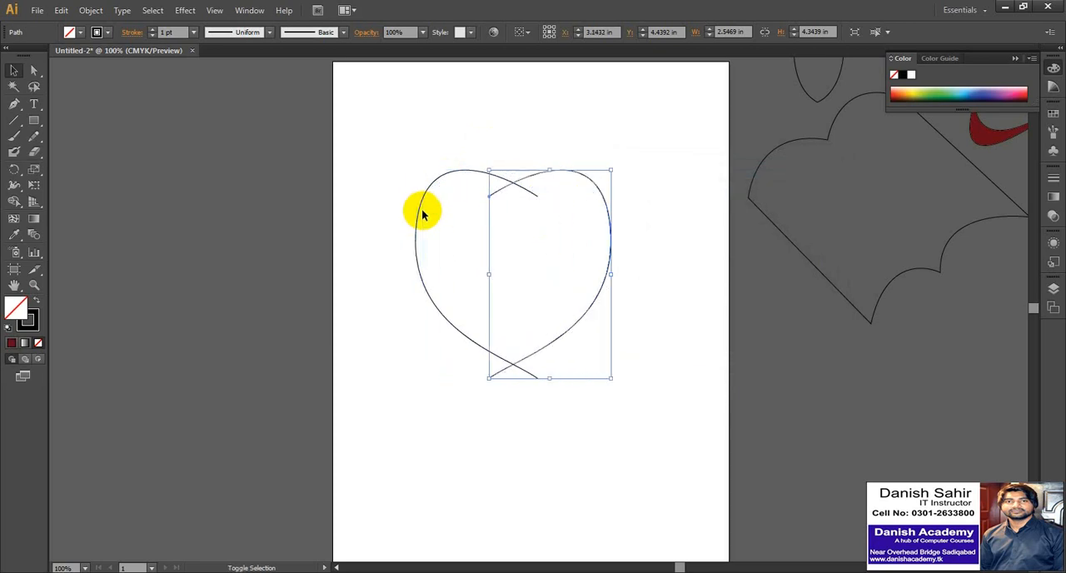
pyautogui.press('Right')
pyautogui.press('Right')
pyautogui.press('Right')
pyautogui.press('Right')
pyautogui.press('Right')
pyautogui.press('Right')
pyautogui.press('Right')
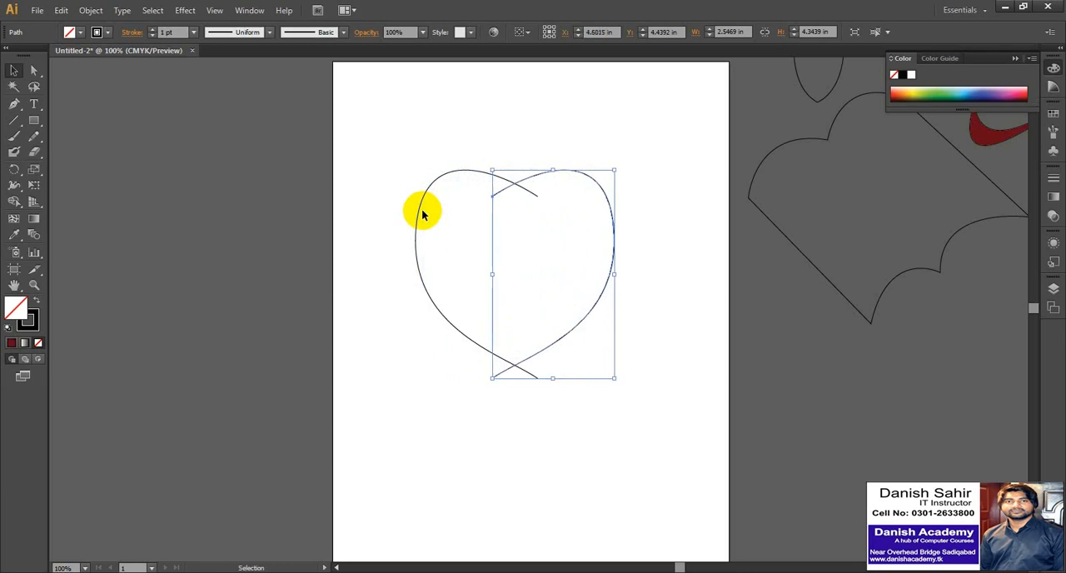
pyautogui.press('Right')
pyautogui.press('Right')
pyautogui.press('Right')
pyautogui.press('Right')
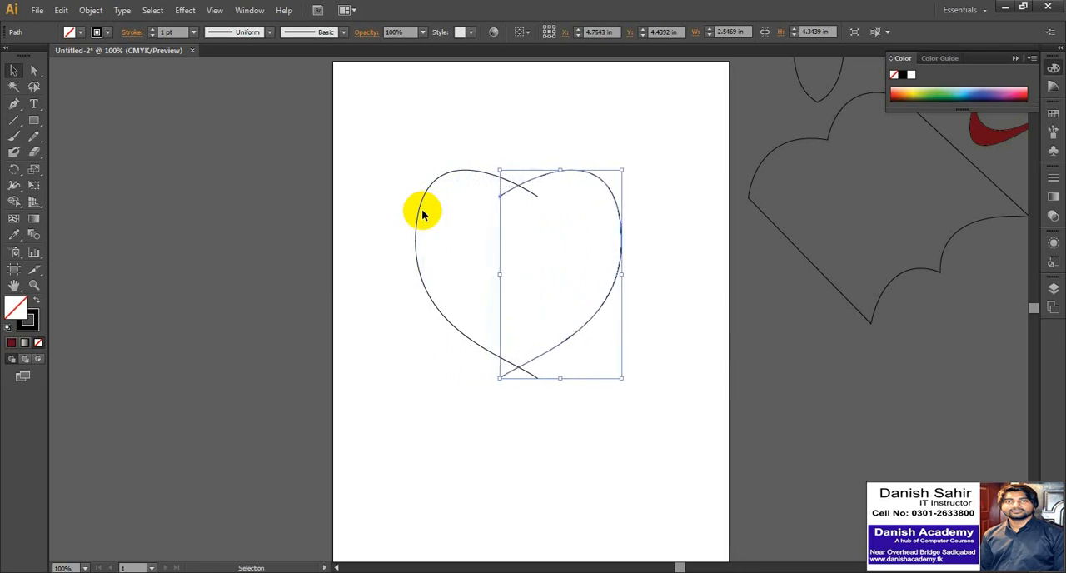
pyautogui.press('Right')
pyautogui.press('Right')
pyautogui.press('Right')
pyautogui.press('Right')
pyautogui.press('Right')
pyautogui.press('Right')
pyautogui.press('Right')
pyautogui.press('Right')
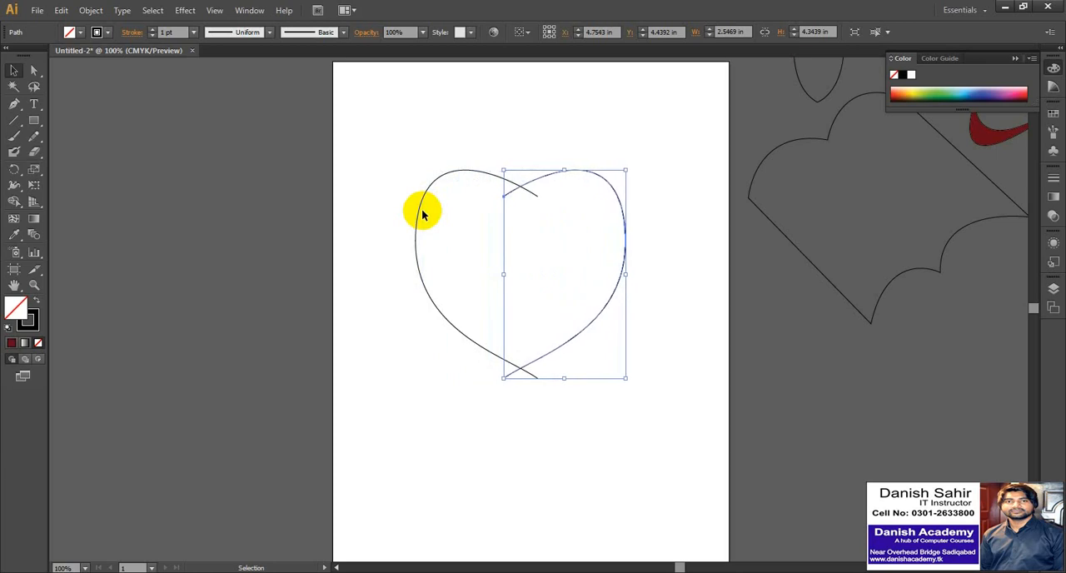
pyautogui.press('Right')
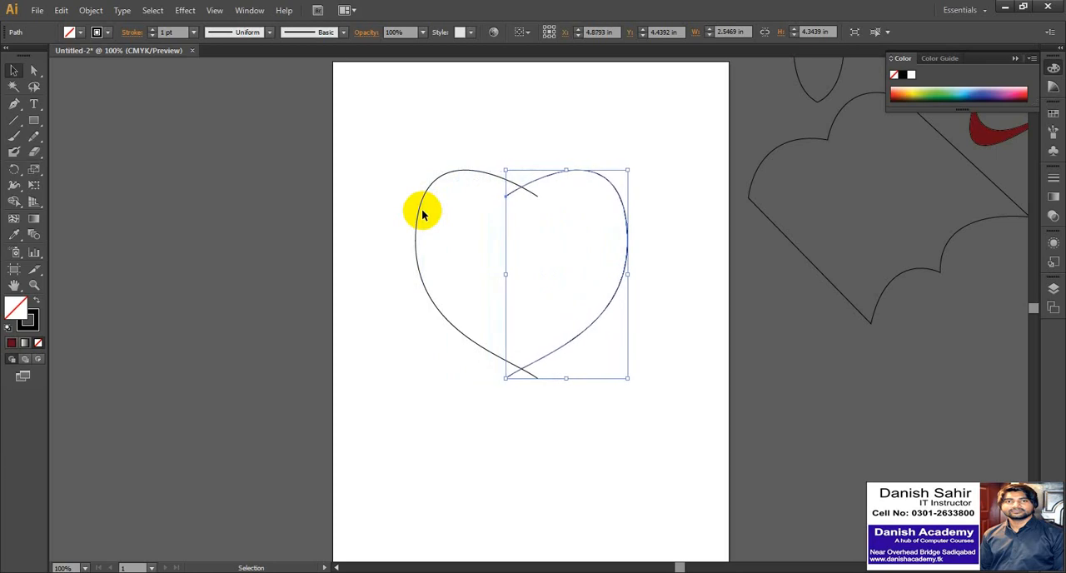
pyautogui.hotkey('shift', 'Right')
pyautogui.hotkey('shift', 'Right')
pyautogui.hotkey('shift', 'Right')
pyautogui.hotkey('shift', 'Right')
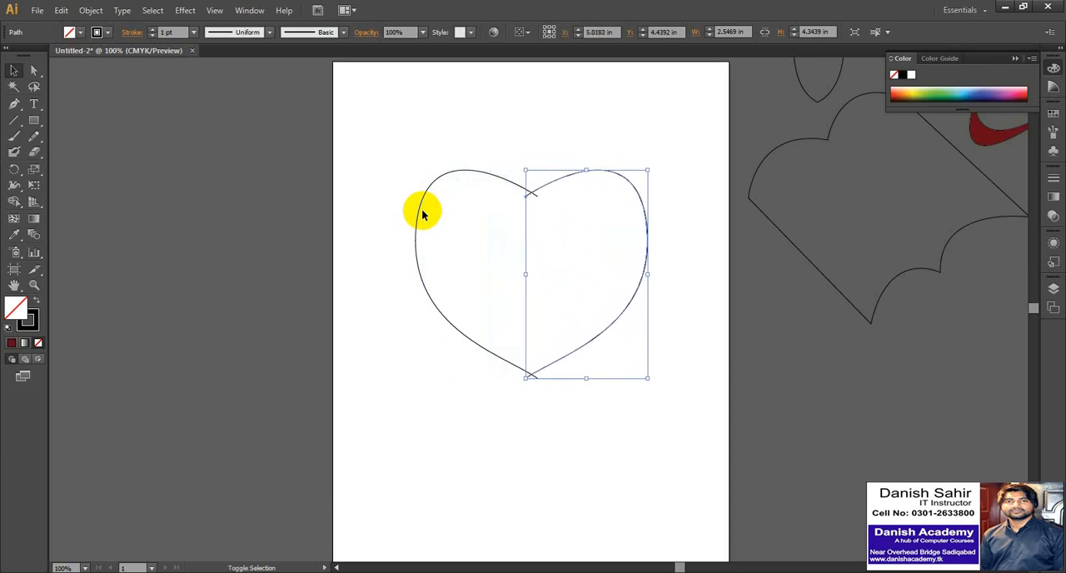
pyautogui.hotkey('shift', 'Right')
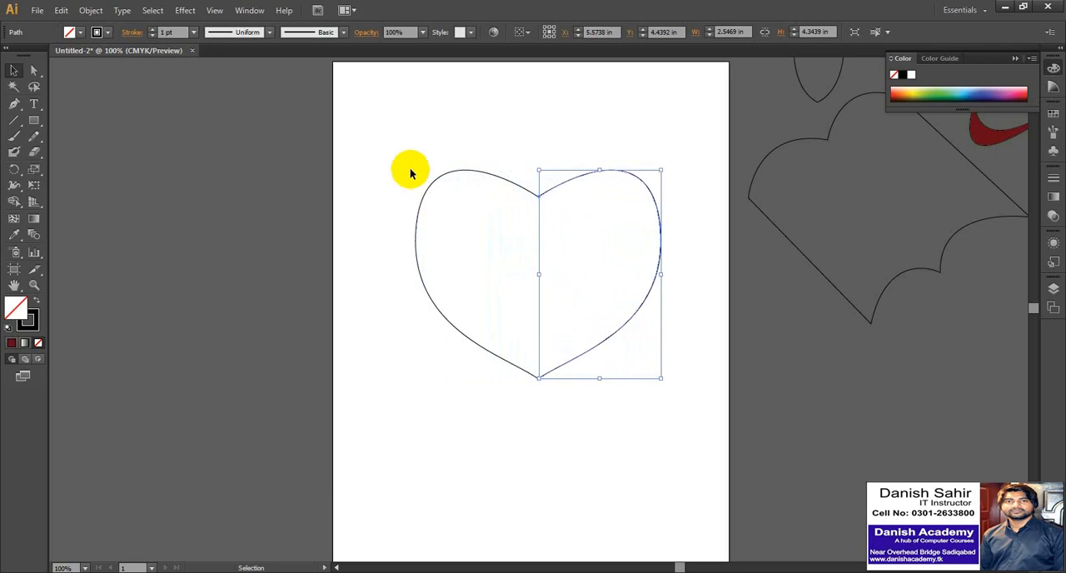
# Fill only the heart's left half with pale yellow and reset its fill to None.
pyautogui.click(420, 129)
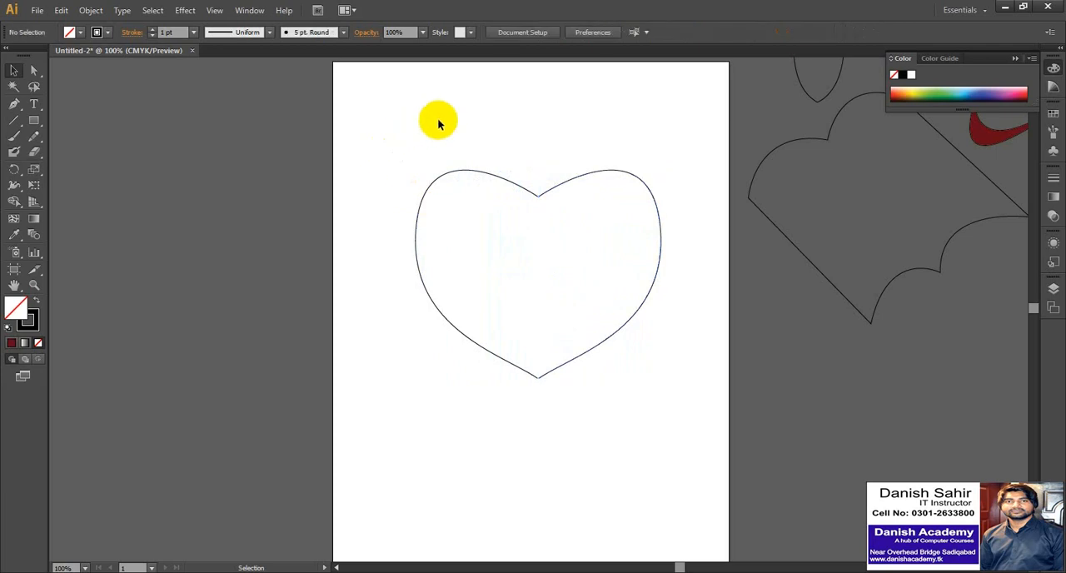
pyautogui.moveTo(426, 120); pyautogui.dragTo(459, 181)
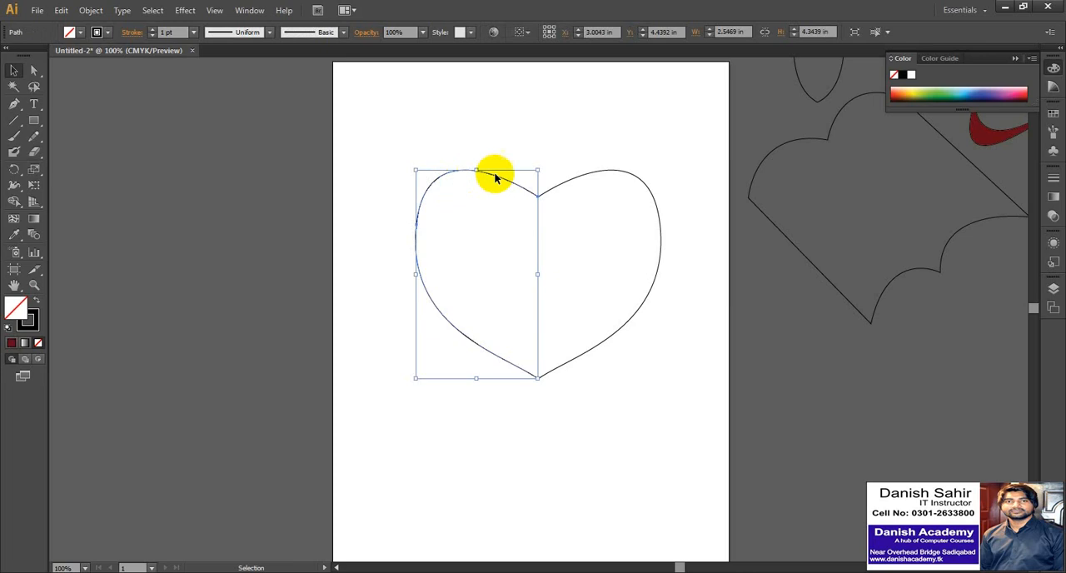
pyautogui.click(918, 84)
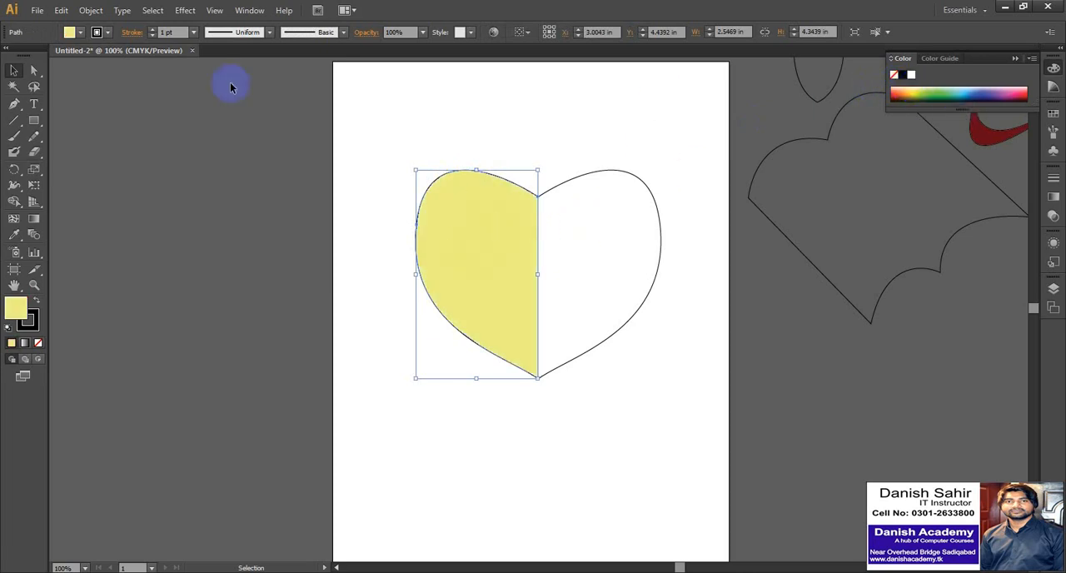
pyautogui.click(81, 31)
pyautogui.click(9, 55)
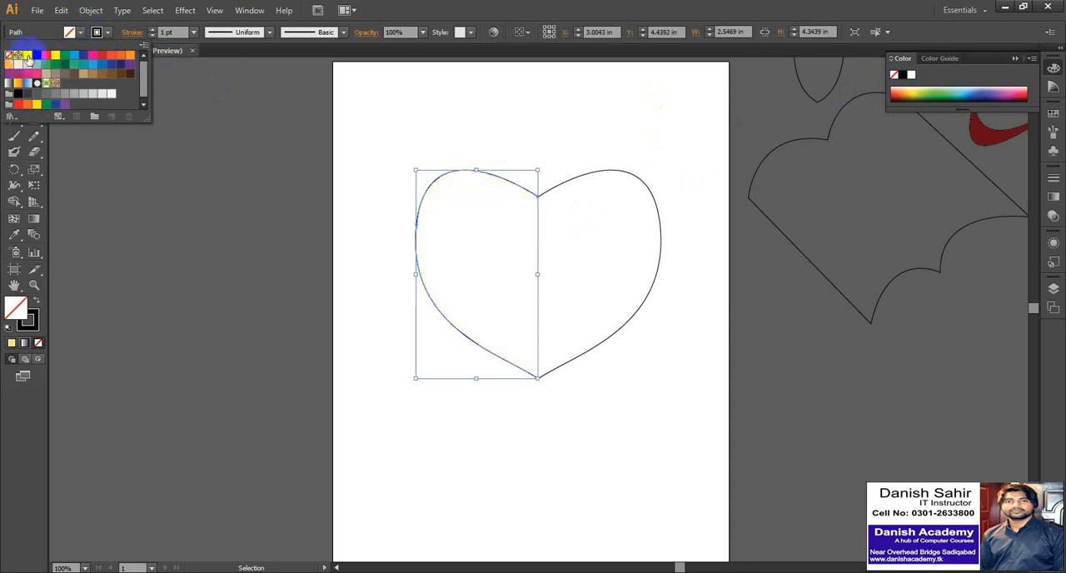
# Group the heart's left and right halves, undo the grouping, and clear the selection.
pyautogui.moveTo(446, 114); pyautogui.dragTo(488, 146)
pyautogui.moveTo(567, 195); pyautogui.dragTo(594, 233)
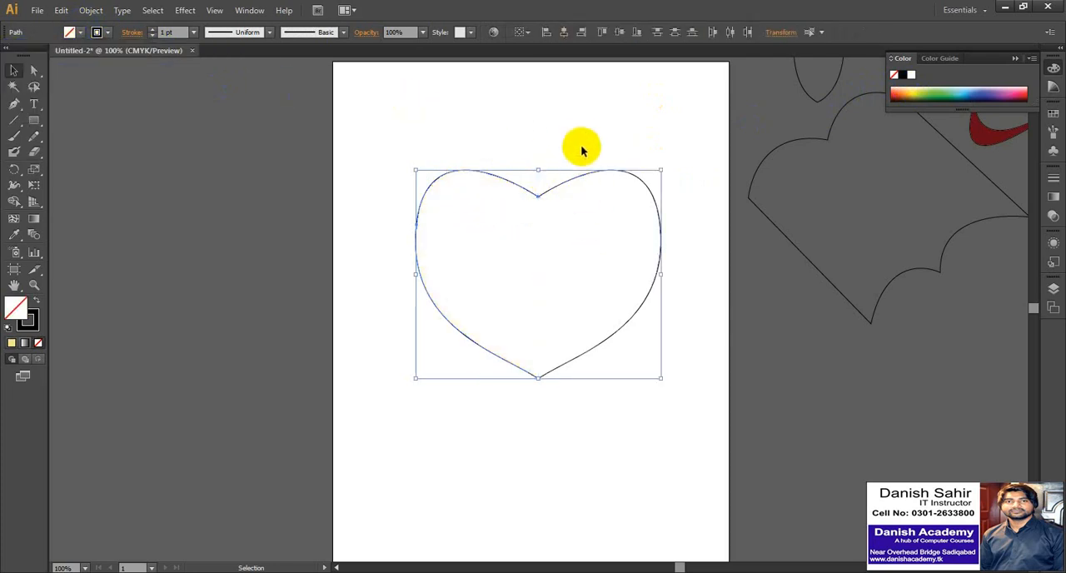
pyautogui.rightClick(519, 192)
pyautogui.click(547, 258)
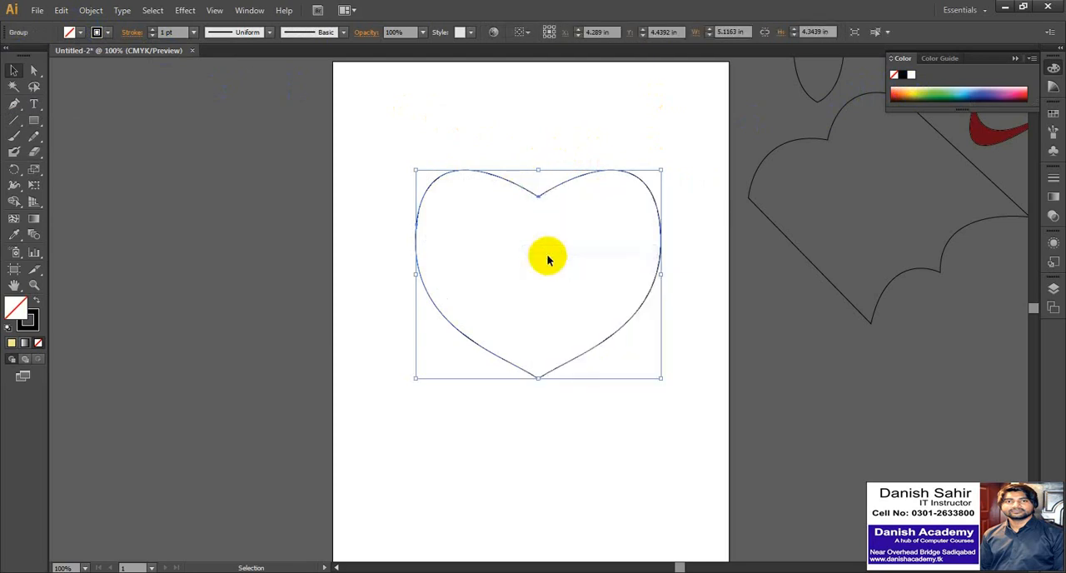
pyautogui.click(512, 117)
pyautogui.hotkey('ctrl', 'z')
pyautogui.hotkey('ctrl', 'z')
pyautogui.hotkey('ctrl', 'z')
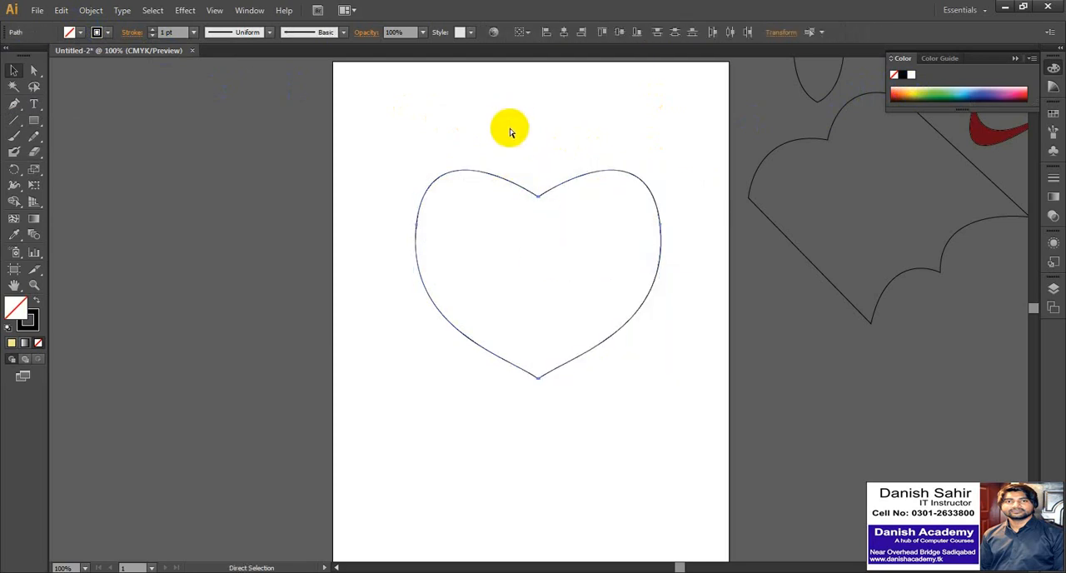
pyautogui.click(516, 147)
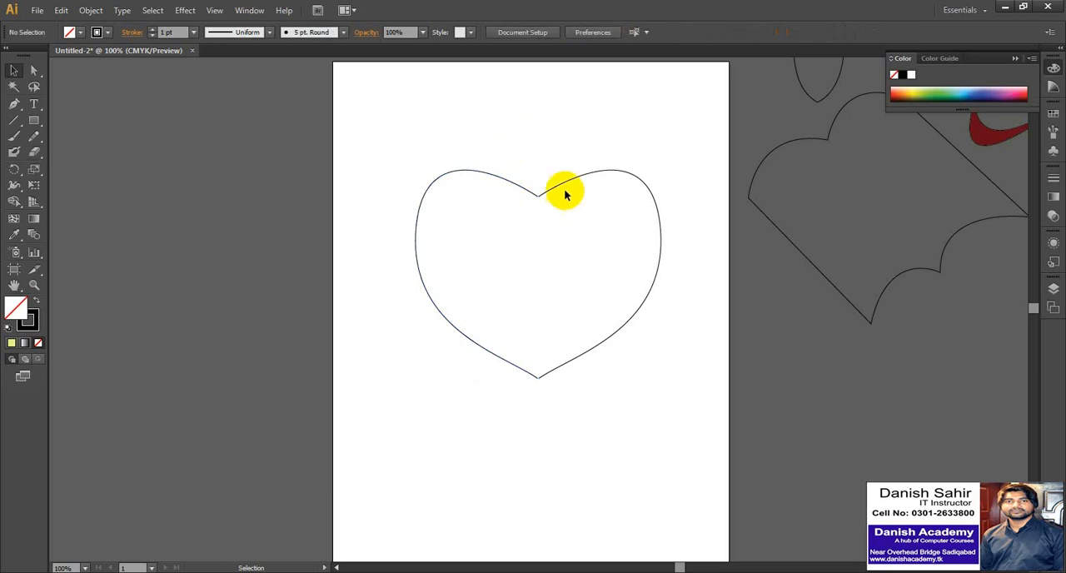
# Examine at high magnification whether the heart's two halves meet at the upper notch, and return to the whole heart.
pyautogui.click(567, 184)
pyautogui.click(524, 142)
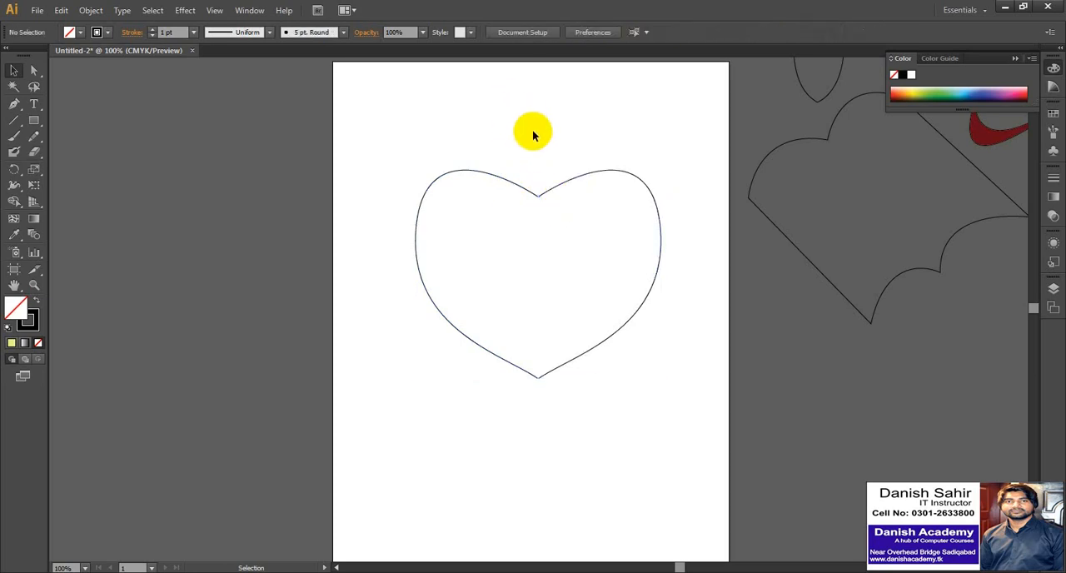
pyautogui.press('z')
pyautogui.moveTo(527, 179); pyautogui.dragTo(553, 210)
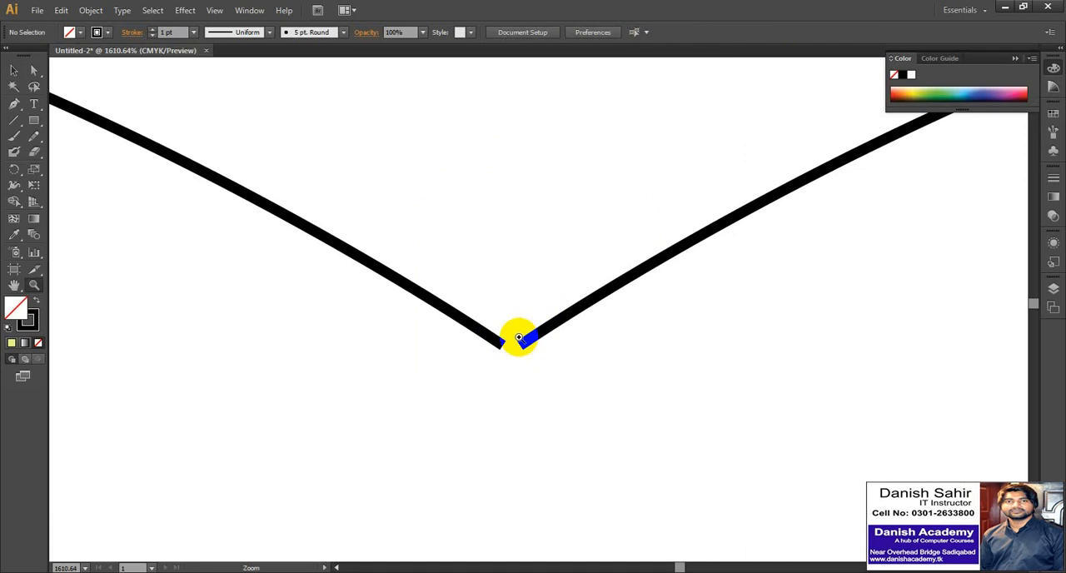
pyautogui.keyDown('alt'); pyautogui.click(514, 295); pyautogui.keyUp('alt')
pyautogui.keyDown('alt'); pyautogui.click(514, 287); pyautogui.keyUp('alt')
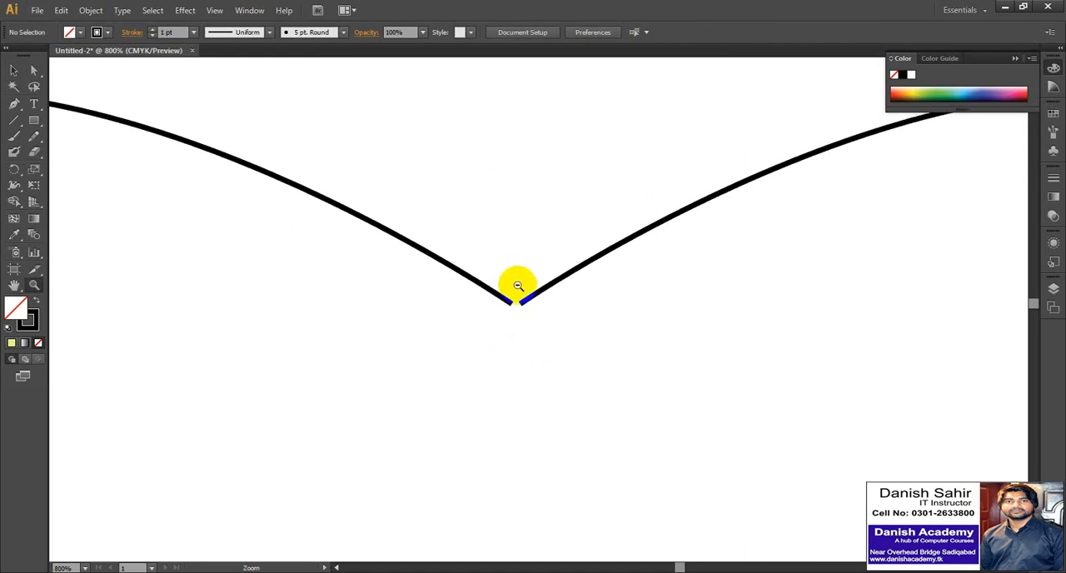
pyautogui.keyDown('alt'); pyautogui.click(517, 286); pyautogui.keyUp('alt')
pyautogui.keyDown('alt'); pyautogui.click(518, 286); pyautogui.keyUp('alt')
pyautogui.keyDown('alt'); pyautogui.click(515, 285); pyautogui.keyUp('alt')
pyautogui.keyDown('alt'); pyautogui.click(512, 285); pyautogui.keyUp('alt')
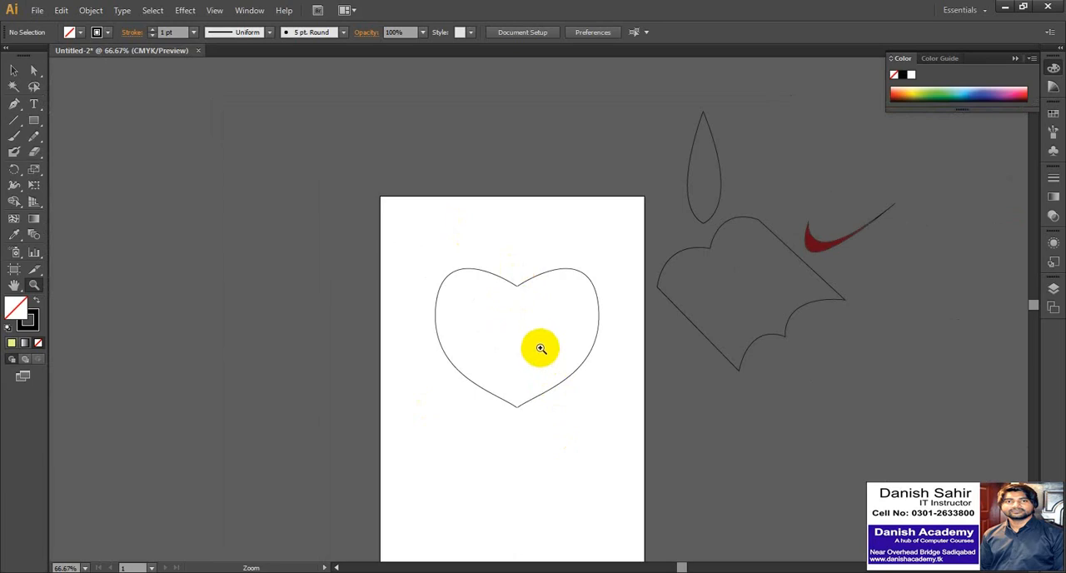
pyautogui.click(534, 329)
pyautogui.click(535, 329)
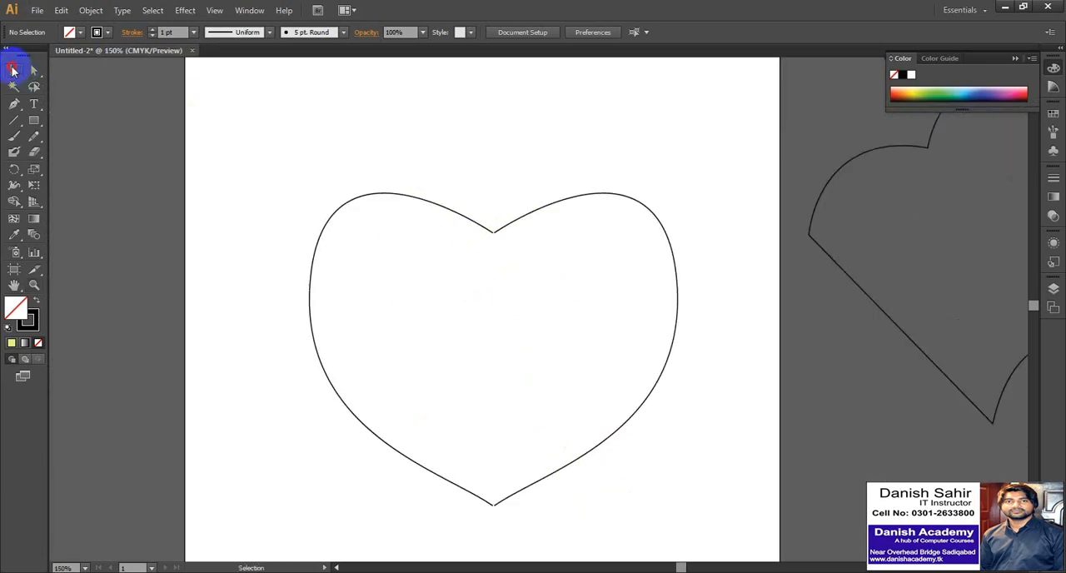
# Move both heart halves together up and right, partly off the artboard, to leave empty space beside them.
pyautogui.click(13, 70)
pyautogui.moveTo(441, 155); pyautogui.dragTo(526, 263)
pyautogui.moveTo(511, 223); pyautogui.dragTo(724, 97)
pyautogui.click(302, 208)
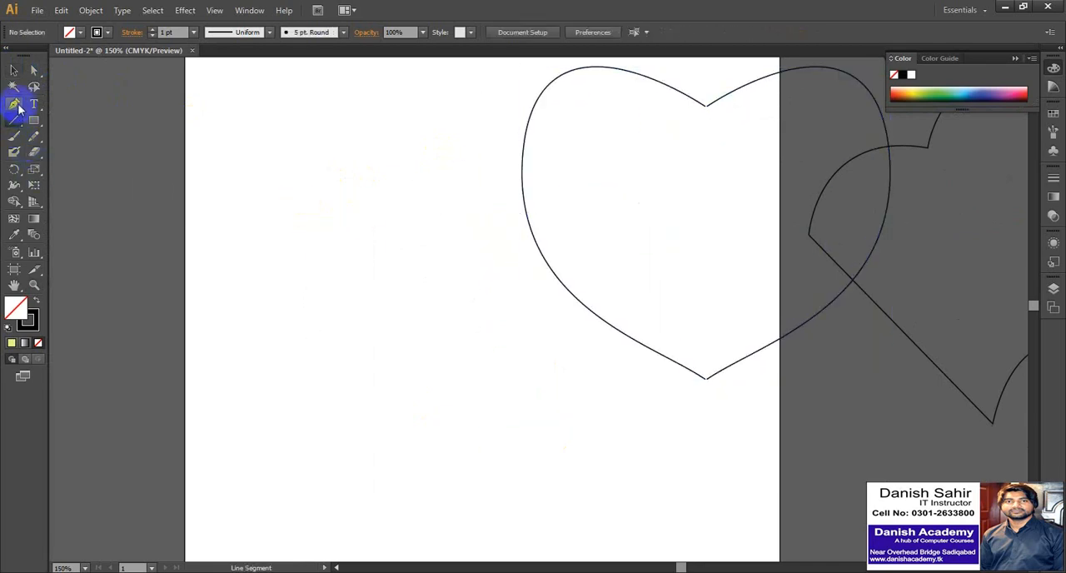
# Draw an open straight line with the Pen tool left of the heart, rising rightward, about 0.85 in wide and 1.68 in high.
pyautogui.click(227, 404)
pyautogui.click(289, 284)
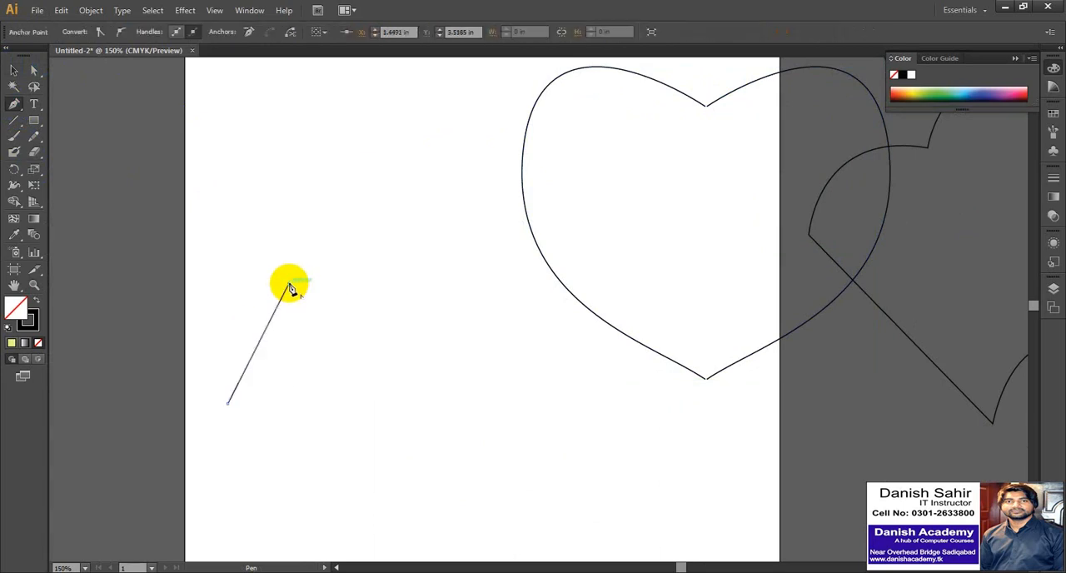
pyautogui.click(338, 277)
pyautogui.hotkey('ctrl', 'z')
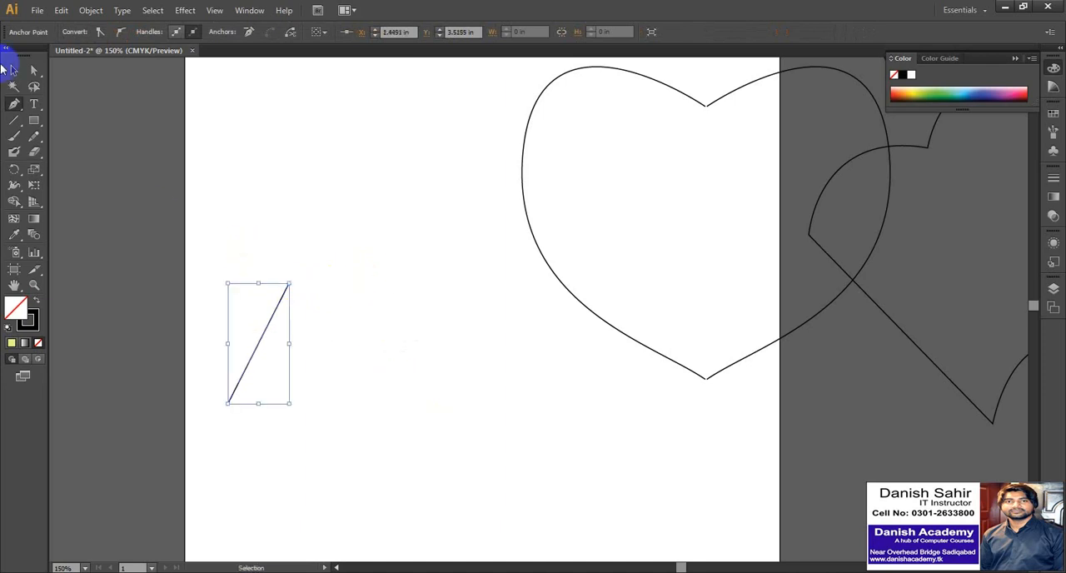
pyautogui.click(327, 237)
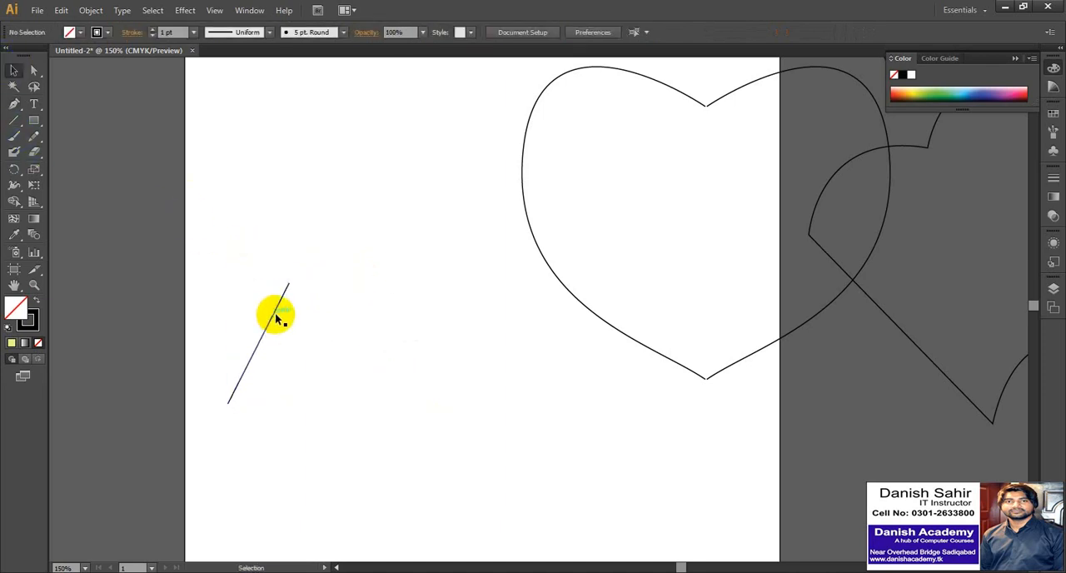
pyautogui.click(277, 316)
# Draw a separate straight Pen line sloping down to the right, starting a short gap from the first line's upper end.
pyautogui.click(14, 105)
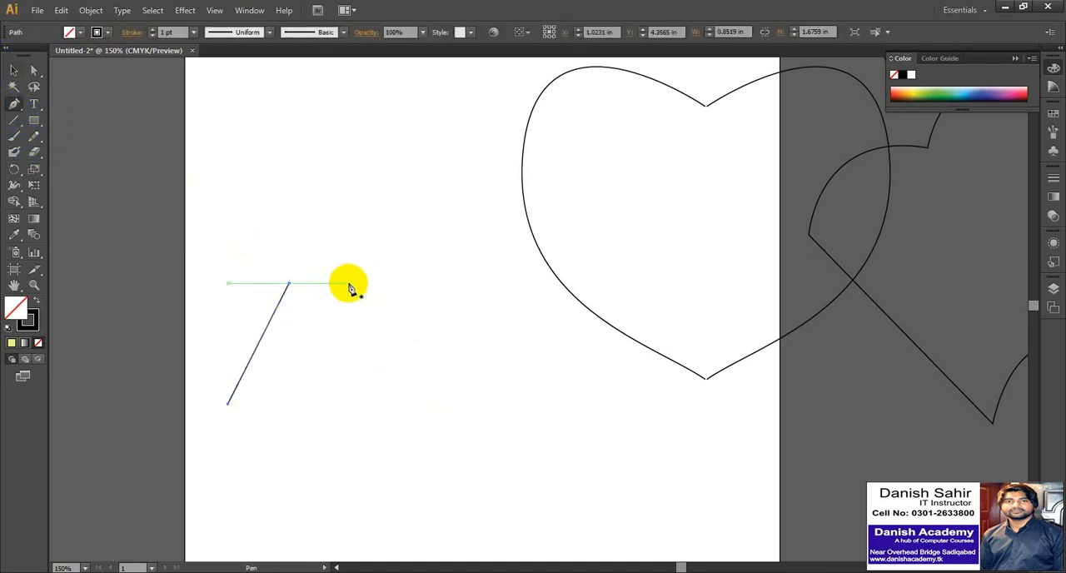
pyautogui.click(348, 283)
pyautogui.click(465, 435)
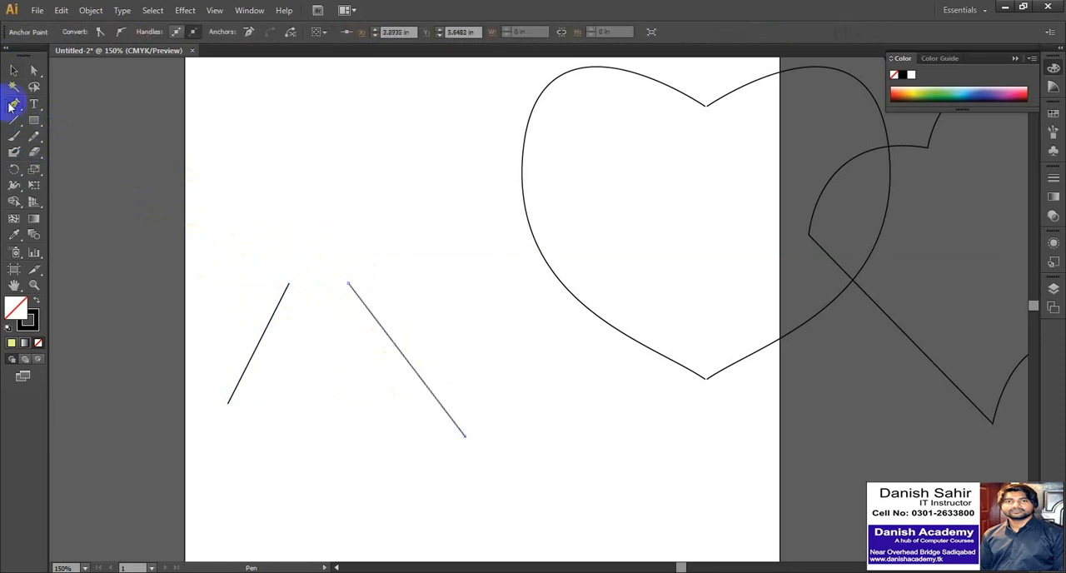
pyautogui.click(13, 70)
pyautogui.click(302, 273)
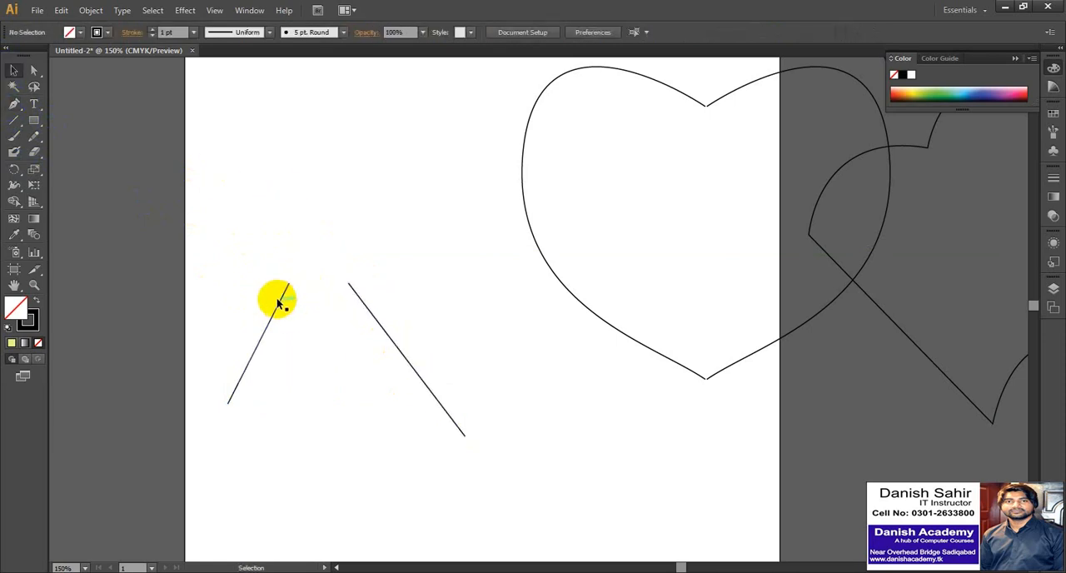
# Shift the left line slightly right and down to about X 1.08 in, Y 4.48 in, and inspect the gap between the upper ends.
pyautogui.moveTo(277, 305); pyautogui.dragTo(282, 314)
pyautogui.press('z')
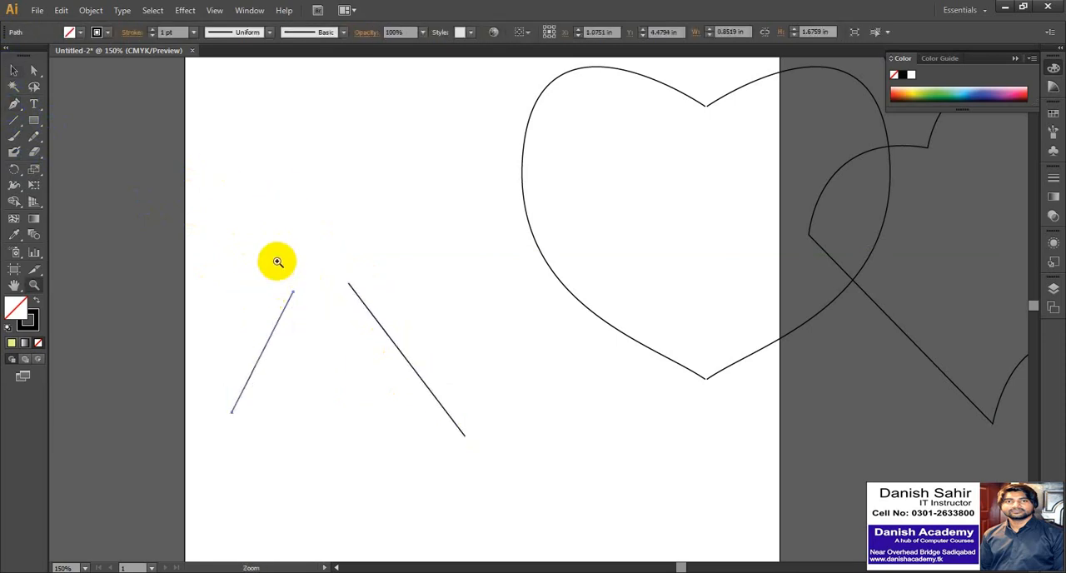
pyautogui.moveTo(262, 250); pyautogui.dragTo(361, 328)
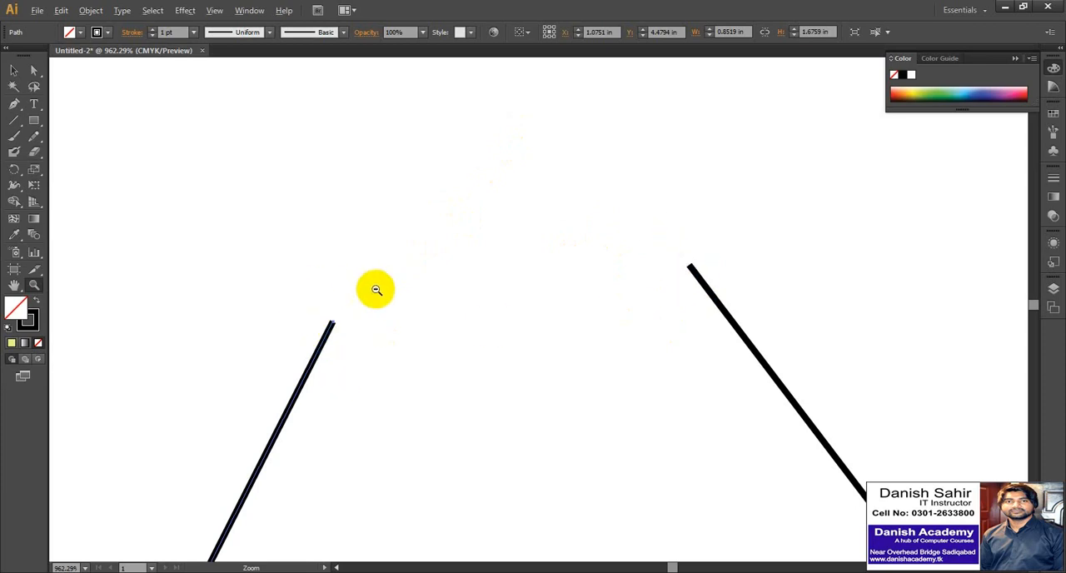
pyautogui.scroll(-5, 375, 291)
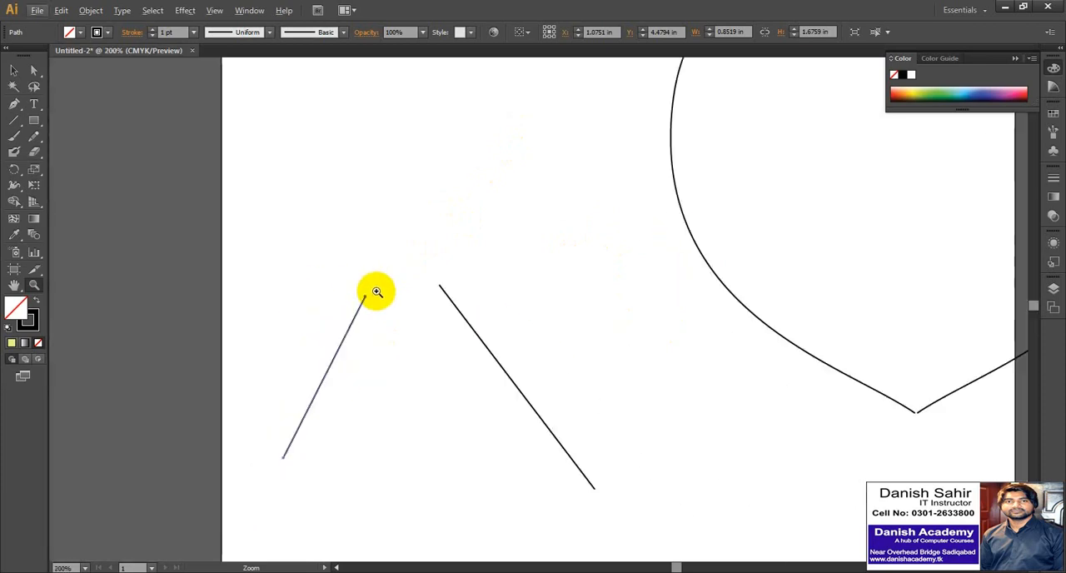
pyautogui.click(13, 72)
pyautogui.click(327, 218)
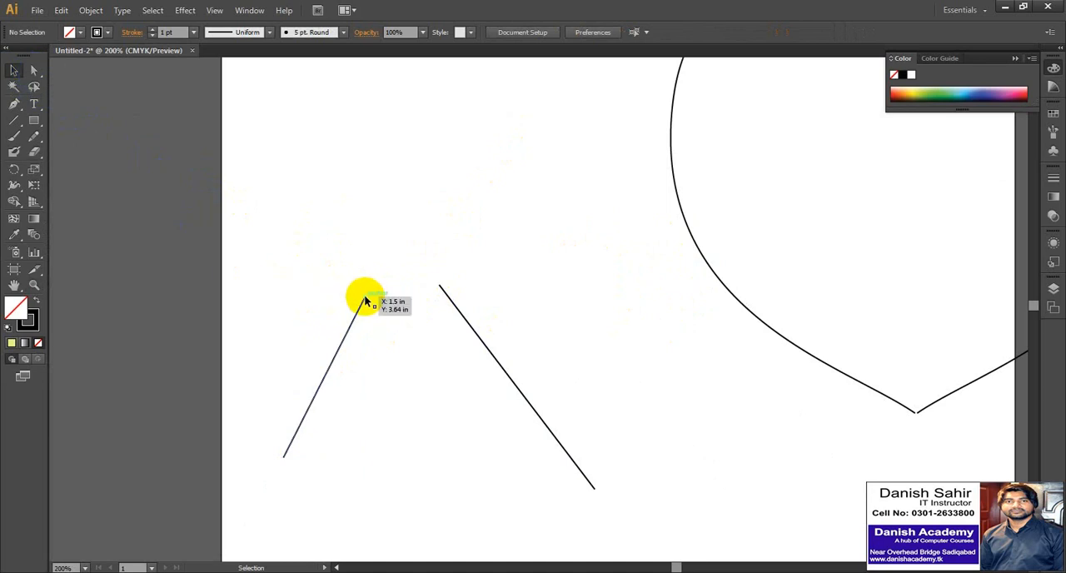
# Select both lines as whole objects and clear the selection.
pyautogui.click(14, 71)
pyautogui.moveTo(310, 253); pyautogui.dragTo(517, 359)
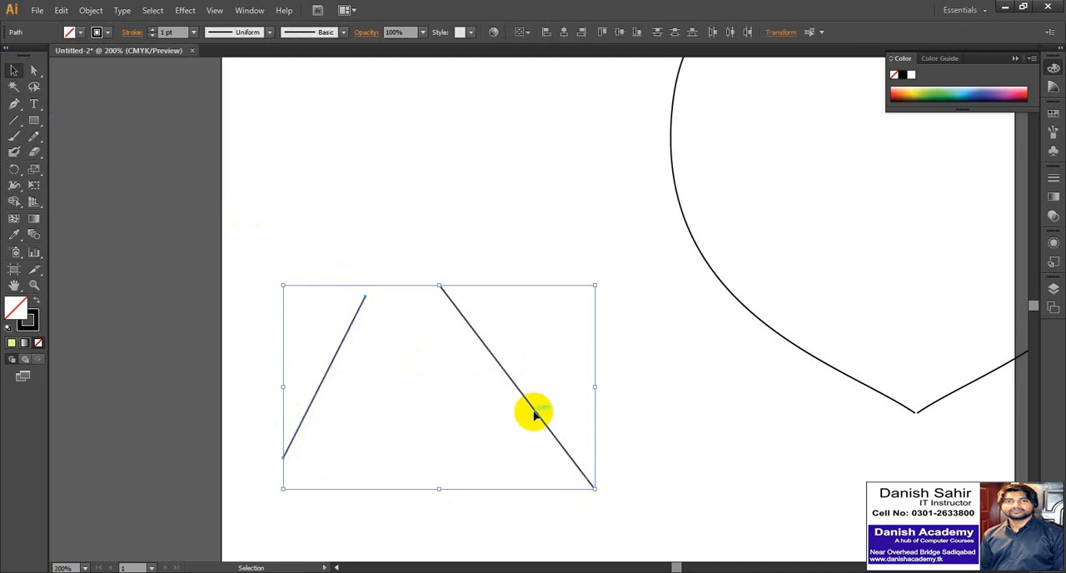
pyautogui.click(357, 281)
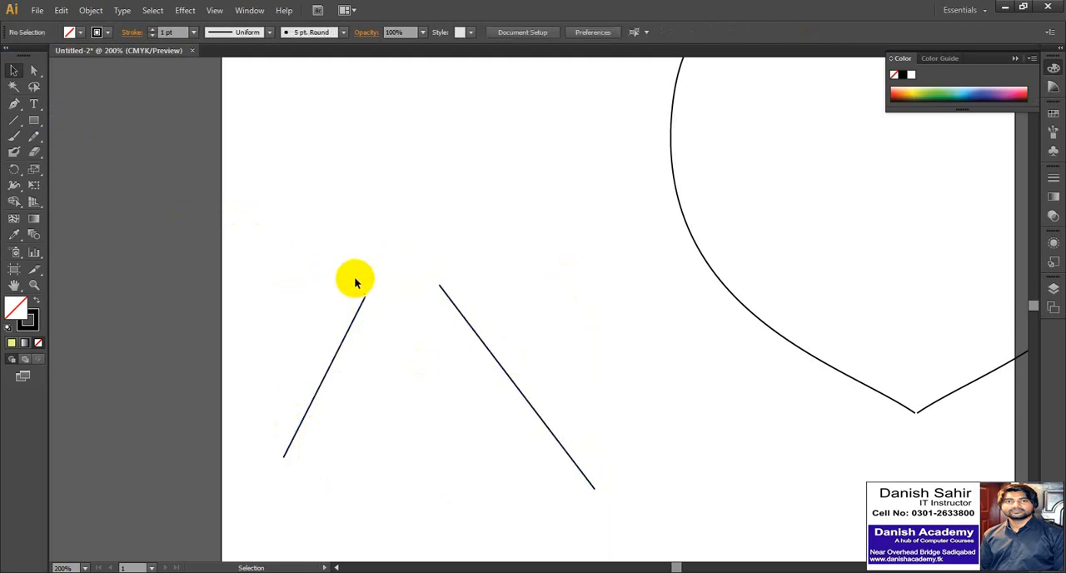
pyautogui.click(362, 305)
pyautogui.click(361, 290)
# Select only the upper end anchors of the two lines and average them along both axes.
pyautogui.click(35, 71)
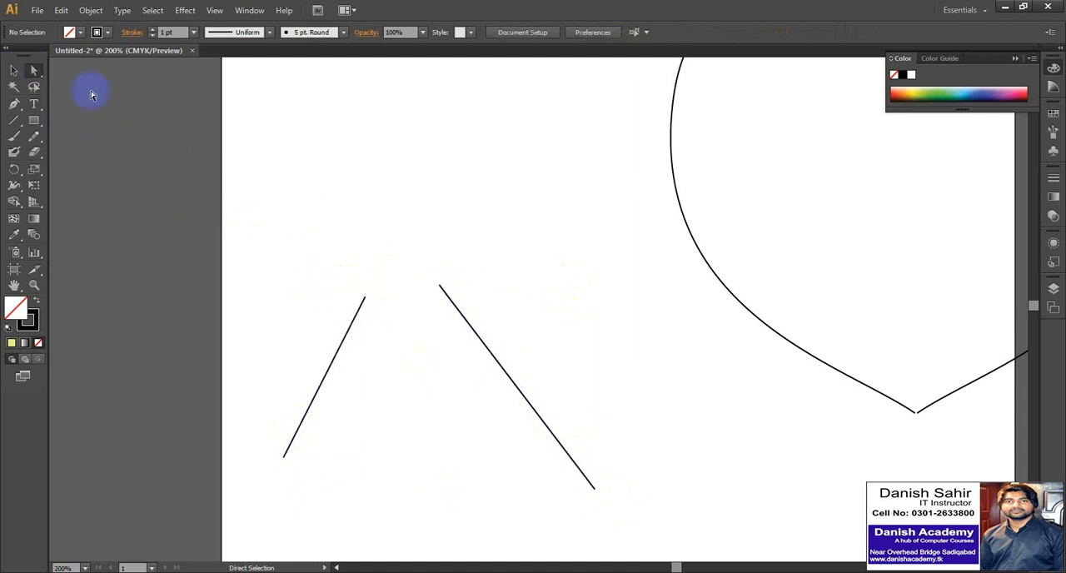
pyautogui.moveTo(343, 273); pyautogui.dragTo(374, 309)
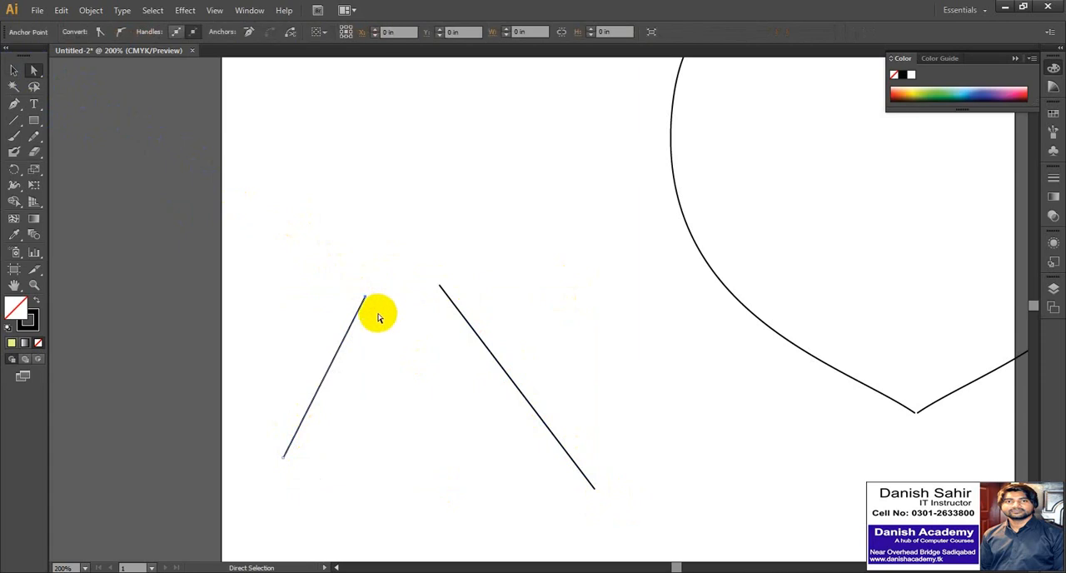
pyautogui.click(353, 285)
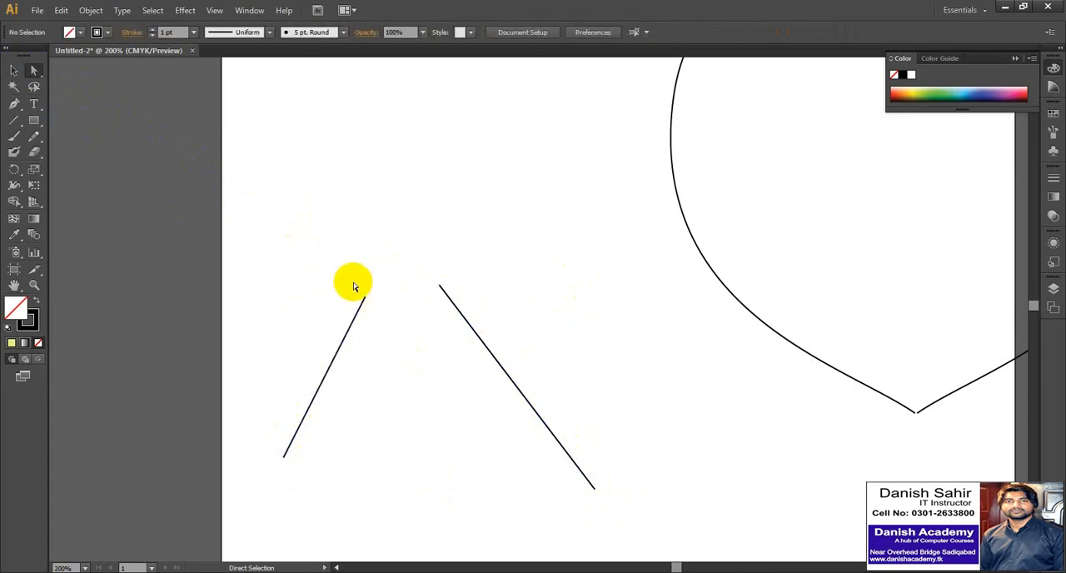
pyautogui.moveTo(315, 250); pyautogui.dragTo(461, 310)
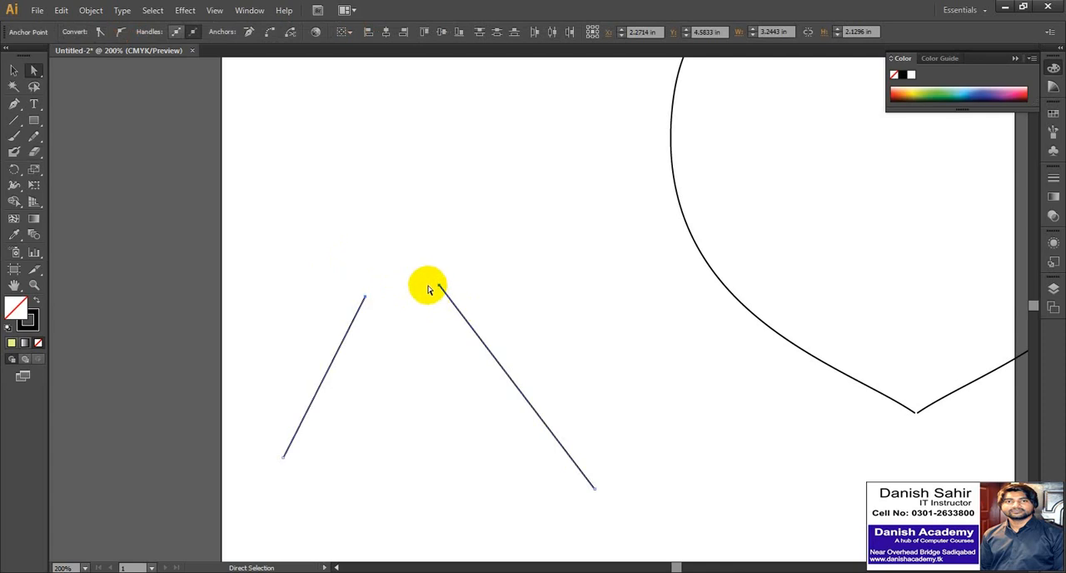
pyautogui.rightClick(439, 288)
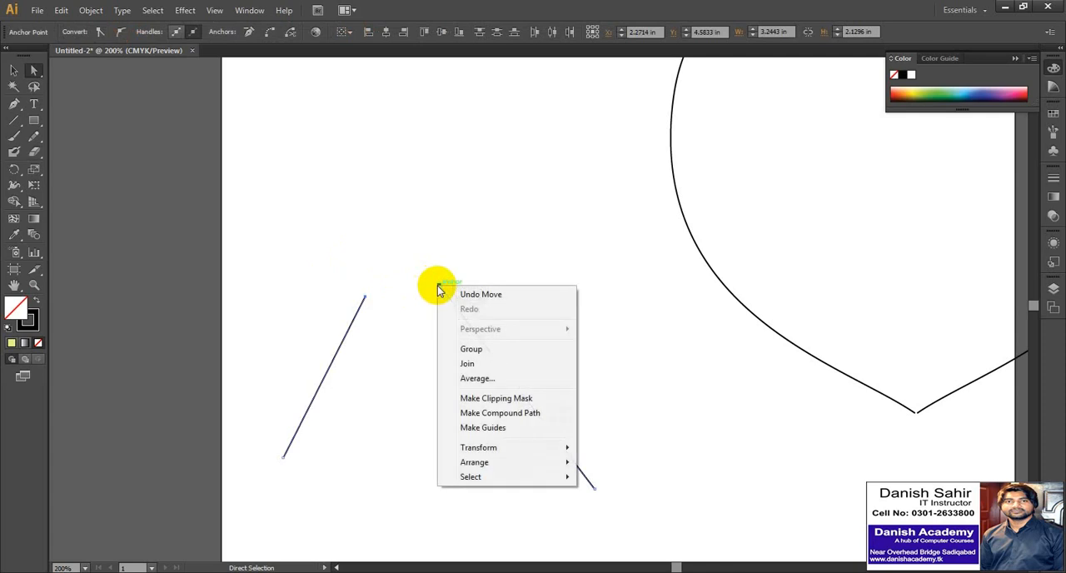
pyautogui.click(475, 379)
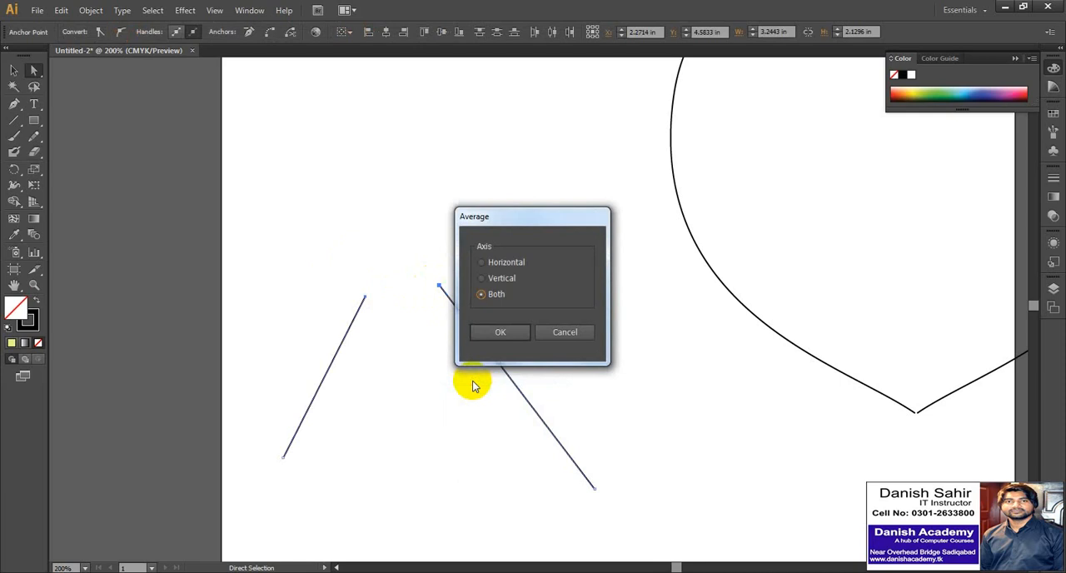
pyautogui.click(502, 333)
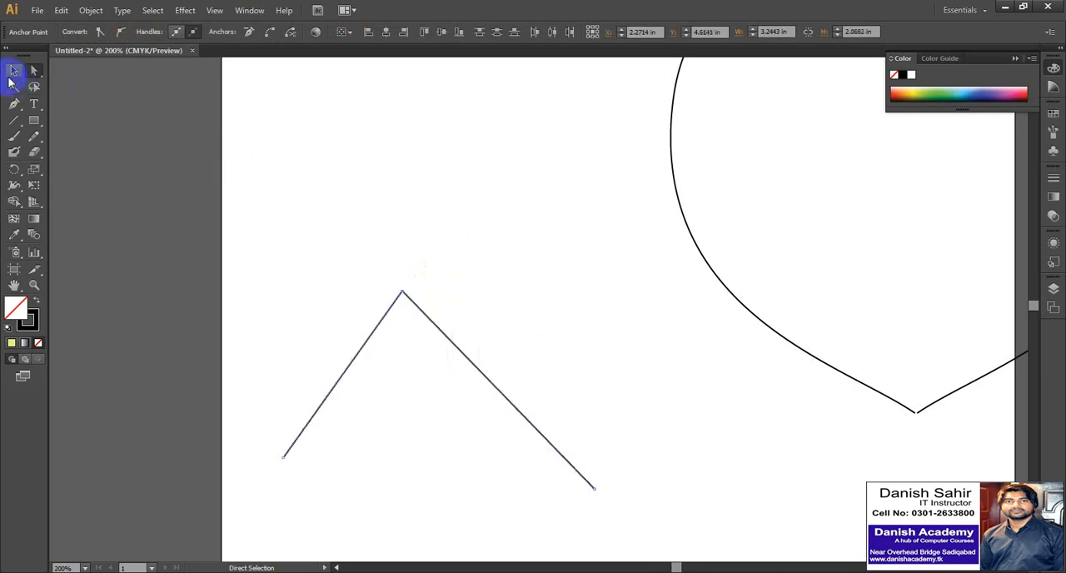
# Examine the meeting point of the two averaged line ends at high magnification.
pyautogui.click(13, 71)
pyautogui.click(316, 231)
pyautogui.click(412, 297)
pyautogui.press('z')
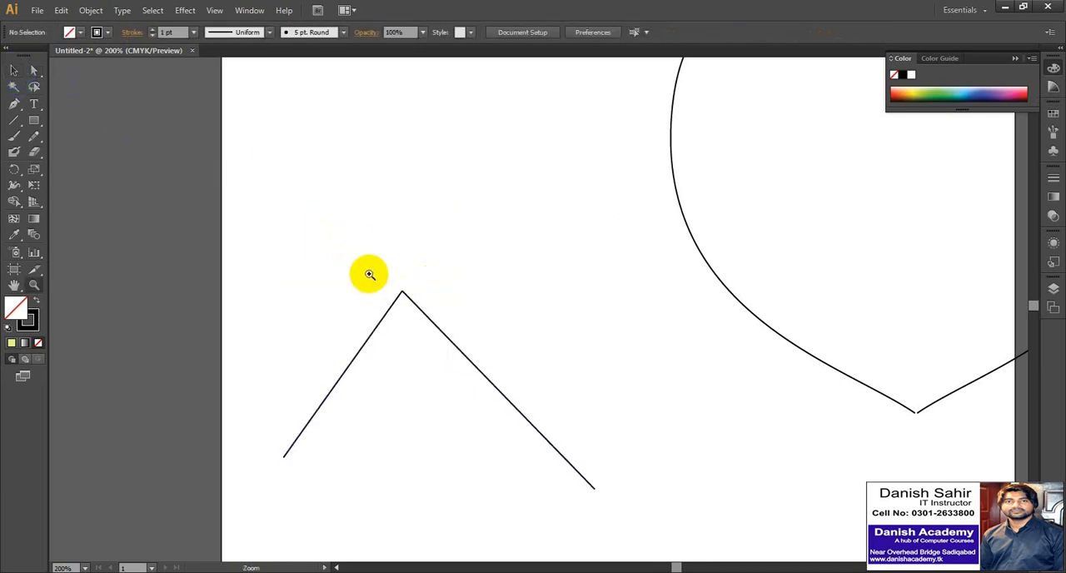
pyautogui.moveTo(369, 274); pyautogui.dragTo(442, 312)
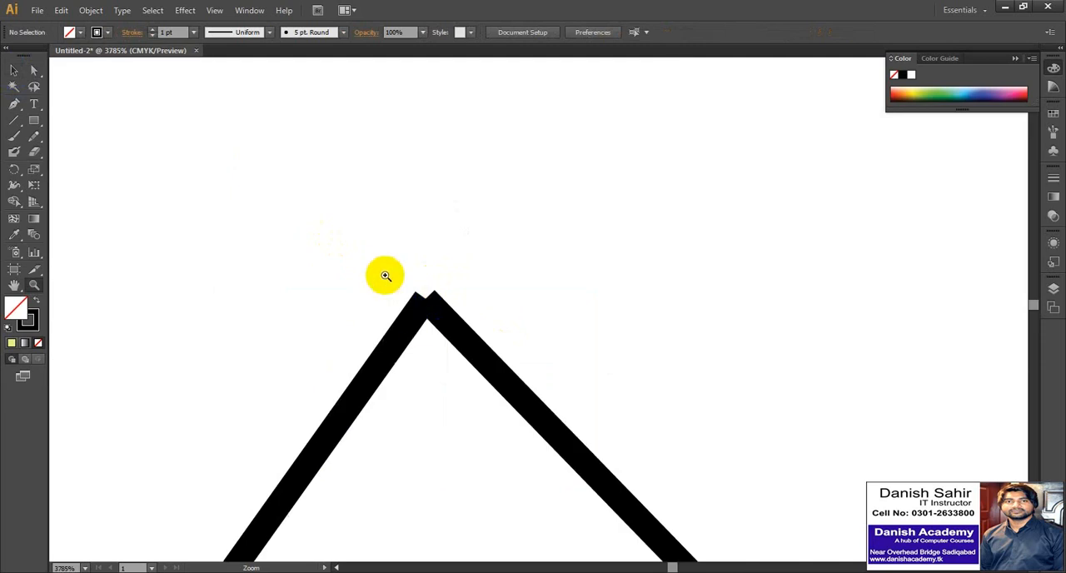
pyautogui.moveTo(372, 267); pyautogui.dragTo(476, 347)
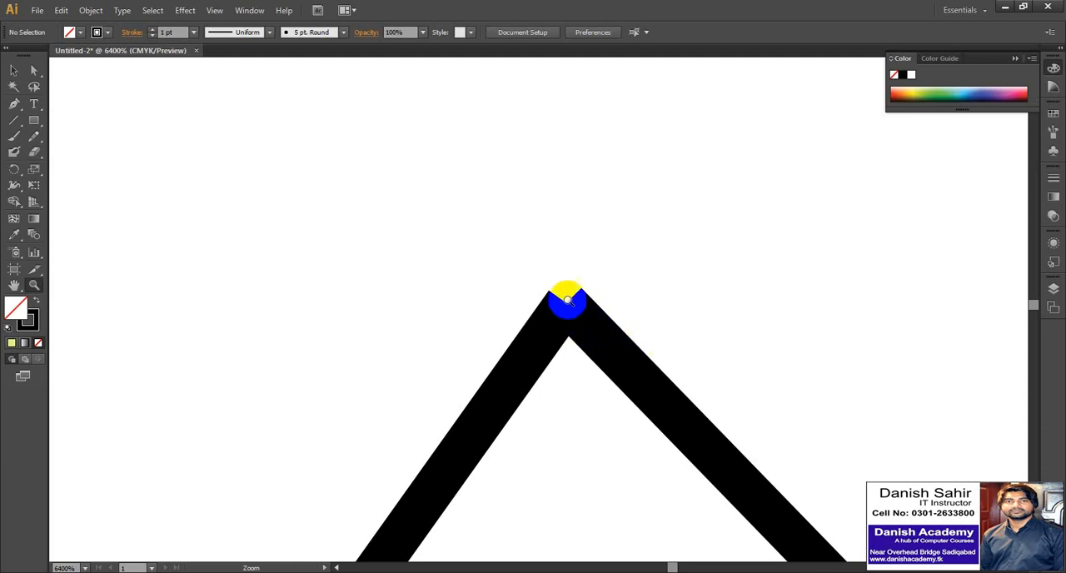
pyautogui.keyDown('alt'); pyautogui.click(334, 302); pyautogui.keyUp('alt')
pyautogui.click(372, 302)
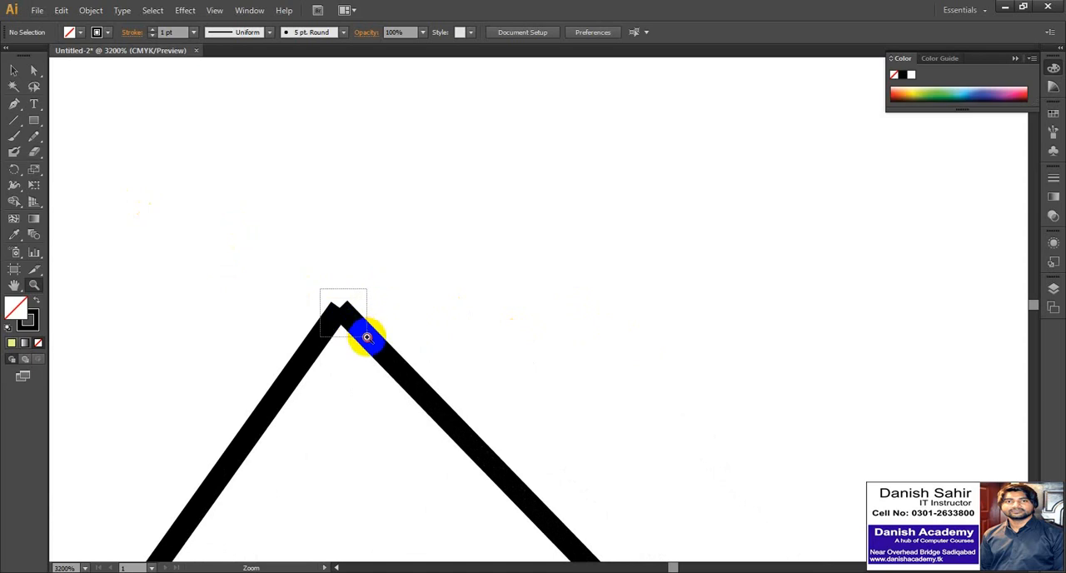
pyautogui.keyDown('alt'); pyautogui.click(369, 335); pyautogui.keyUp('alt')
pyautogui.keyDown('alt'); pyautogui.click(370, 336); pyautogui.keyUp('alt')
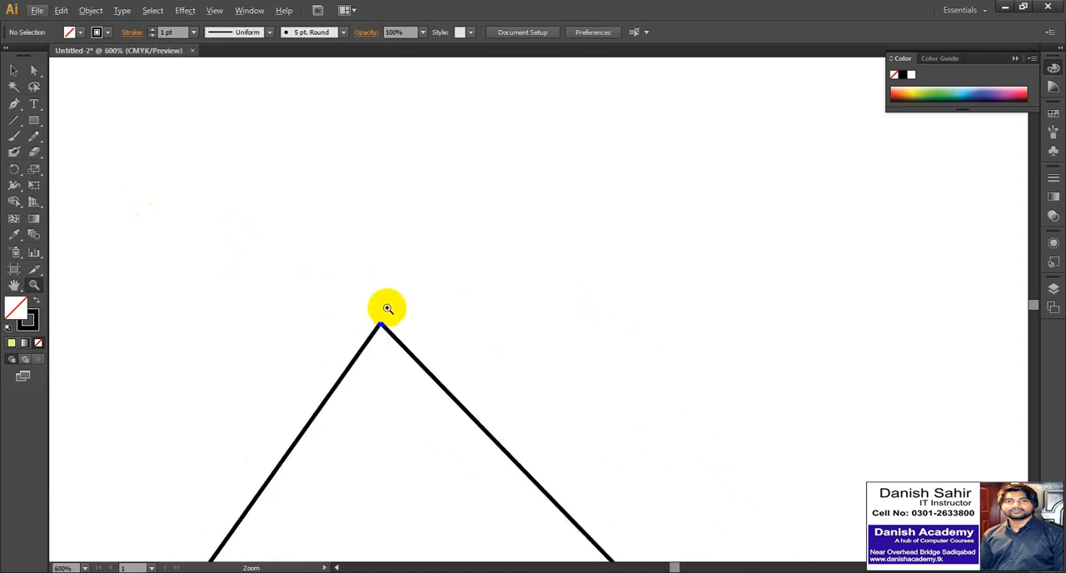
# Select the coinciding upper ends of the two straight lines, join them into one path, and clear the selection.
pyautogui.keyDown('alt'); pyautogui.click(385, 308); pyautogui.keyUp('alt')
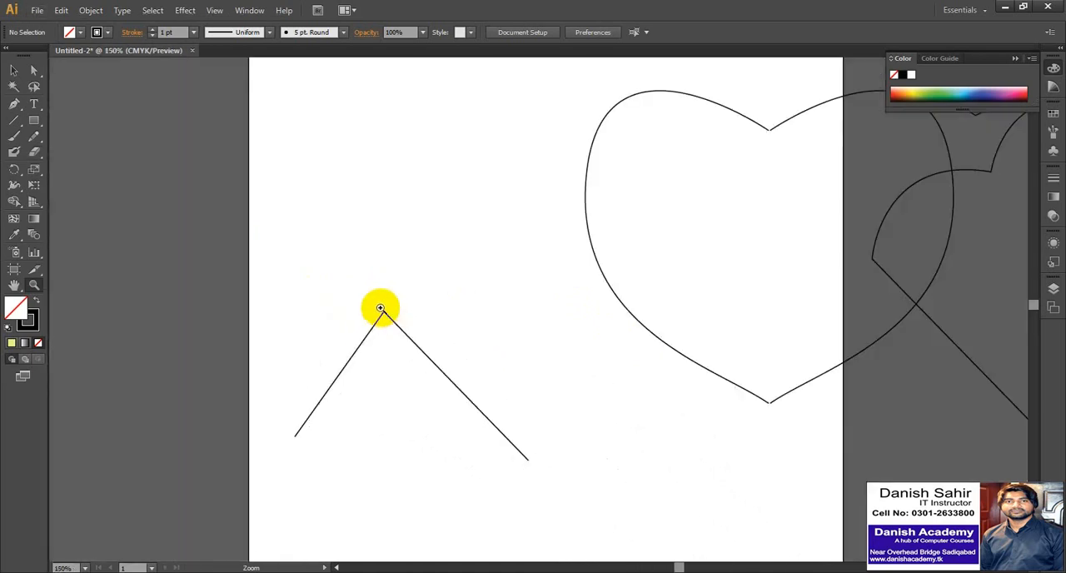
pyautogui.click(388, 318)
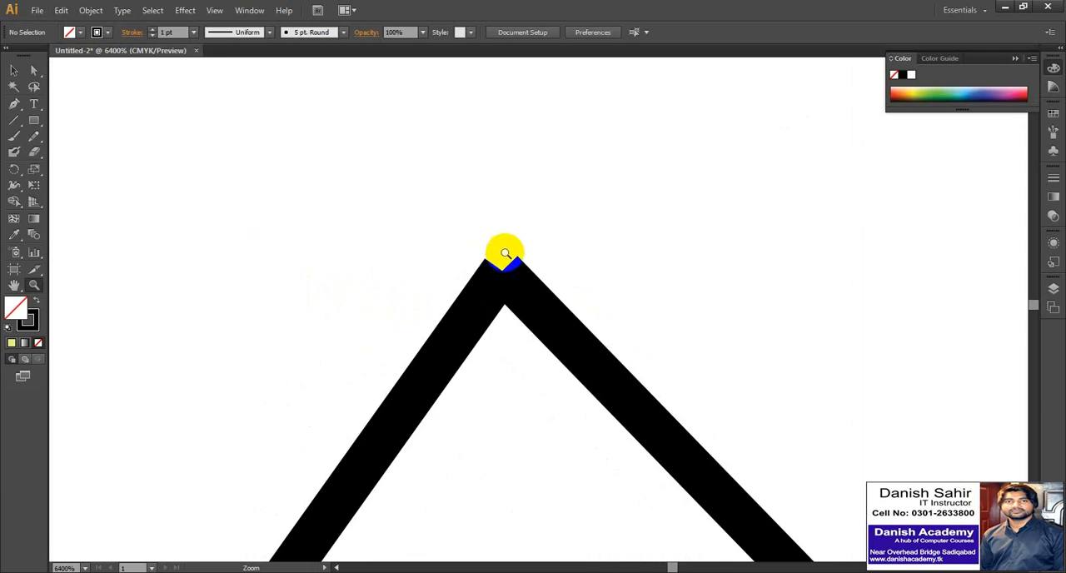
pyautogui.keyDown('alt'); pyautogui.click(434, 297); pyautogui.keyUp('alt')
pyautogui.scroll(-5, 434, 298)
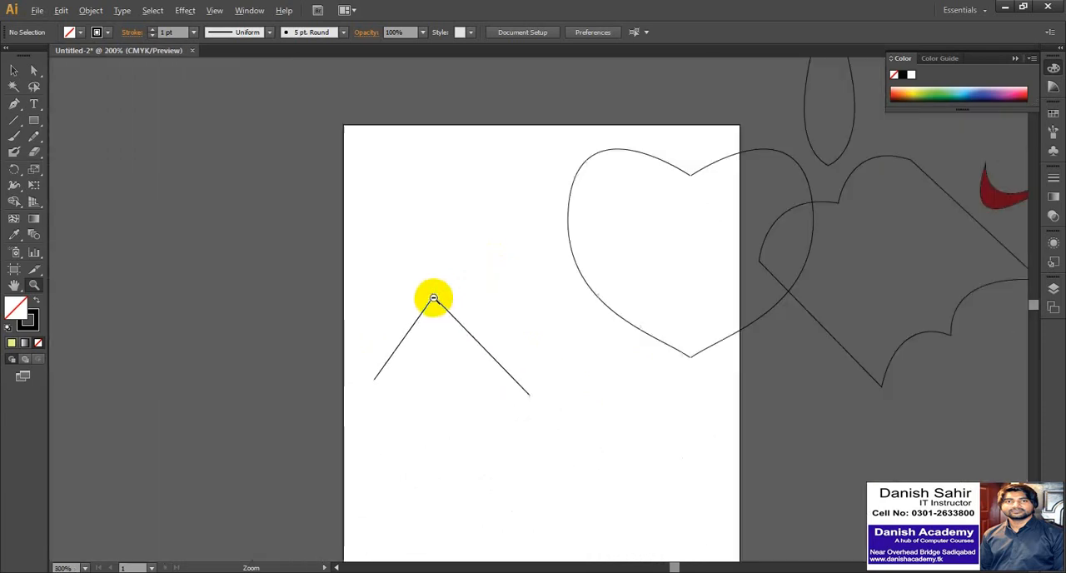
pyautogui.scroll(1, 433, 298)
pyautogui.click(447, 306)
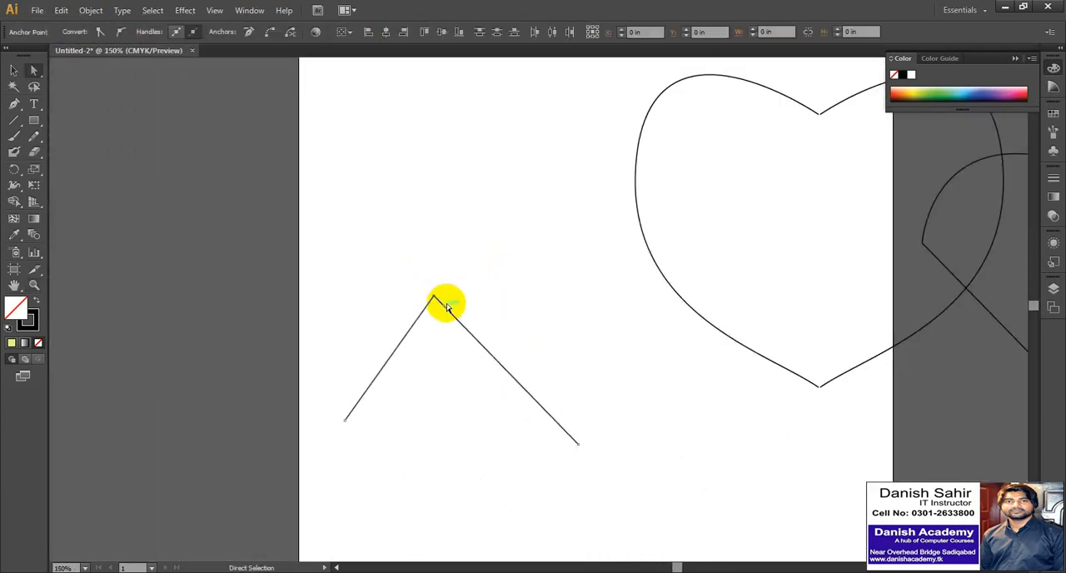
pyautogui.rightClick(436, 299)
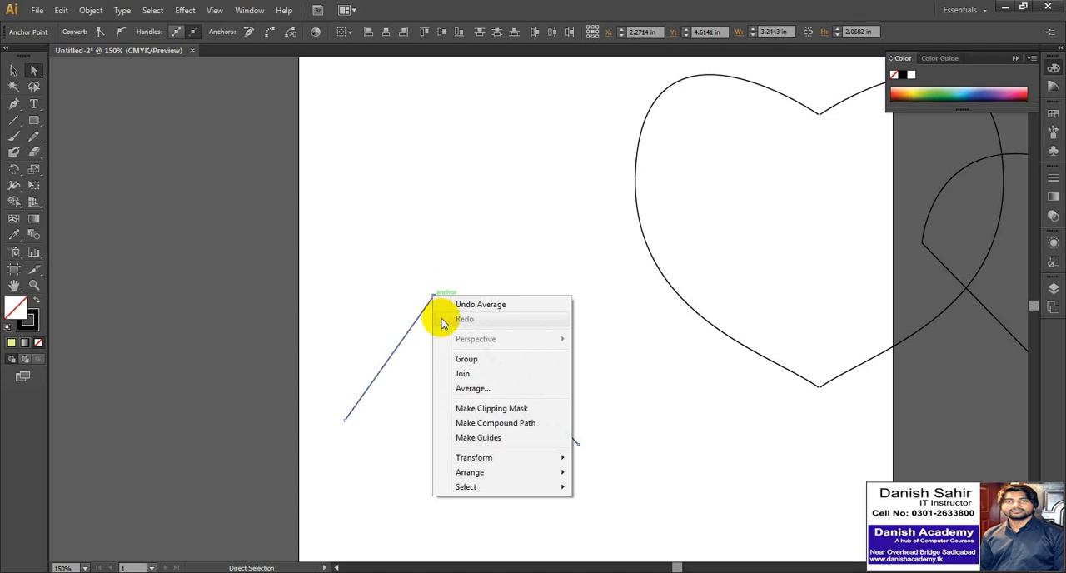
pyautogui.click(462, 374)
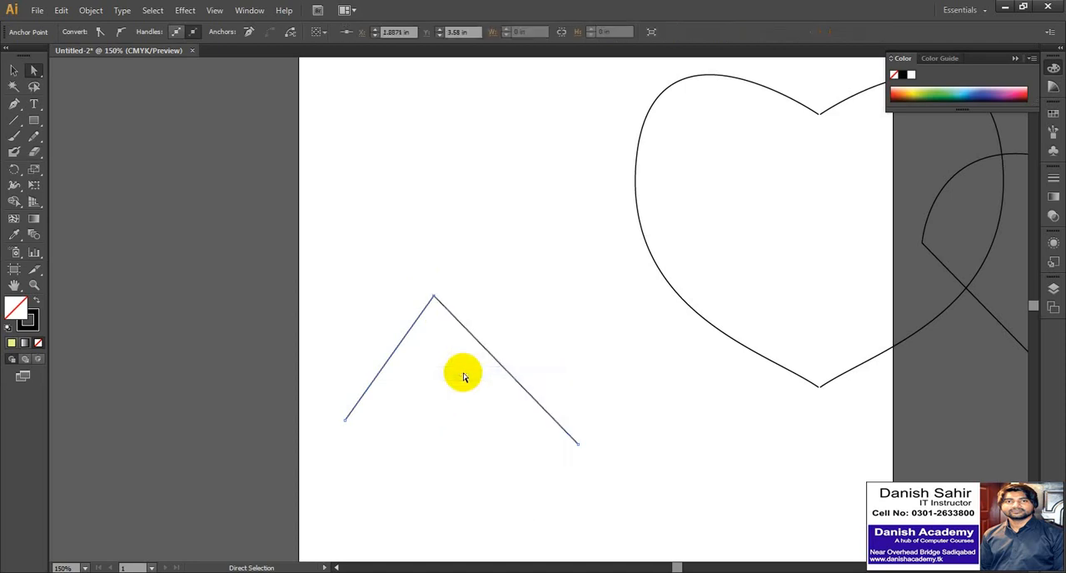
pyautogui.click(14, 70)
pyautogui.click(367, 233)
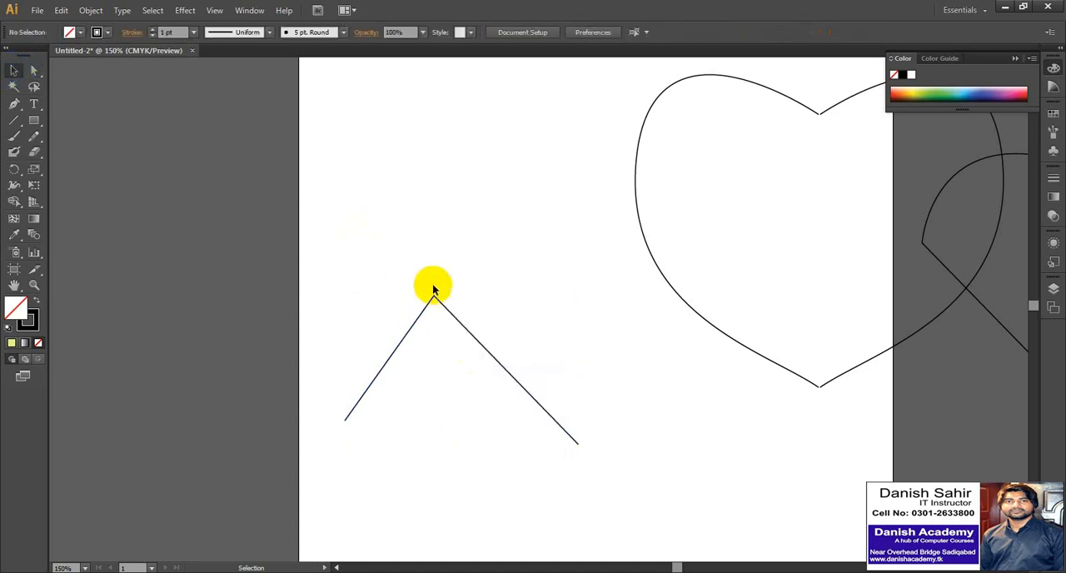
# Inspect the joined corner at high magnification and undo the join.
pyautogui.press('z')
pyautogui.moveTo(426, 276); pyautogui.dragTo(447, 314)
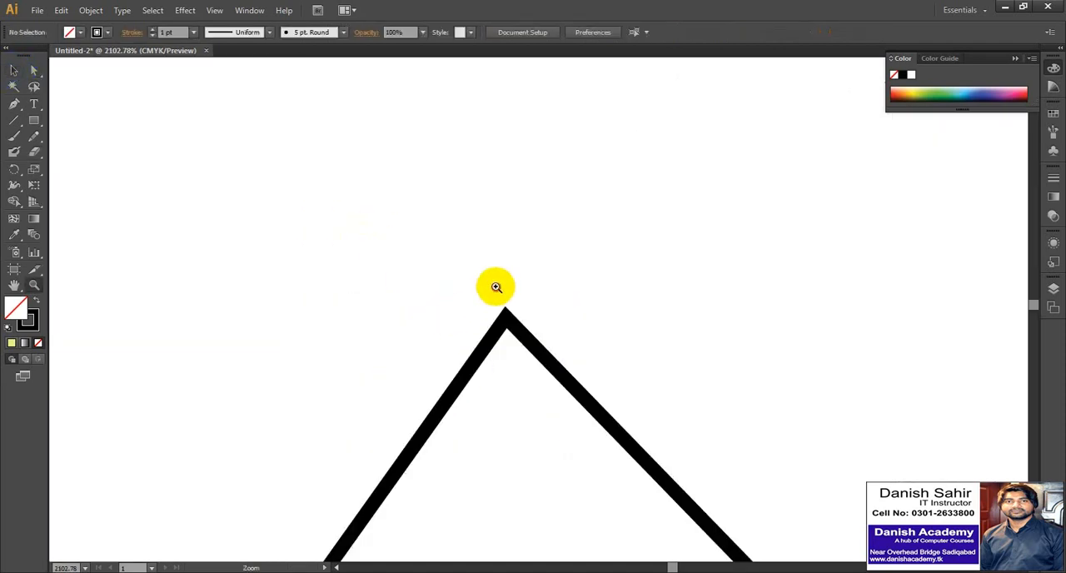
pyautogui.moveTo(496, 286); pyautogui.dragTo(539, 356)
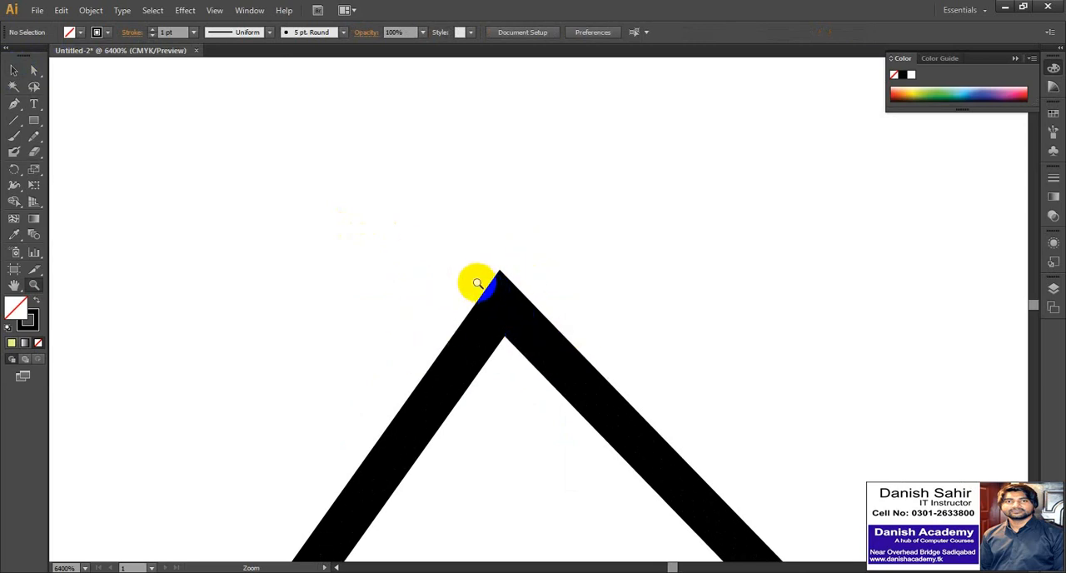
pyautogui.hotkey('ctrl', 'z')
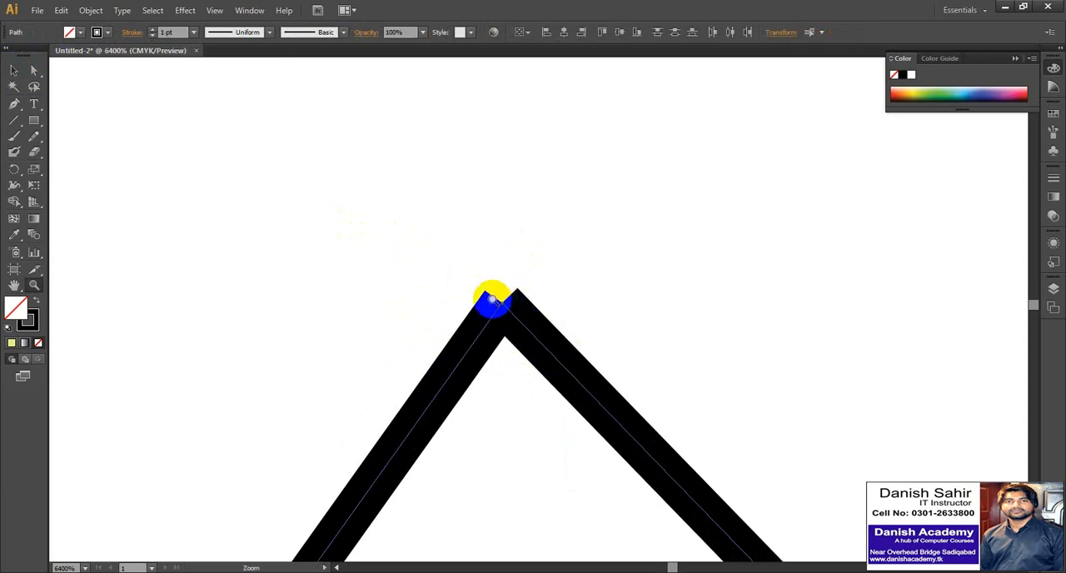
# Reselect only the two upper end anchors and join them again.
pyautogui.press('a')
pyautogui.moveTo(466, 266); pyautogui.dragTo(543, 376)
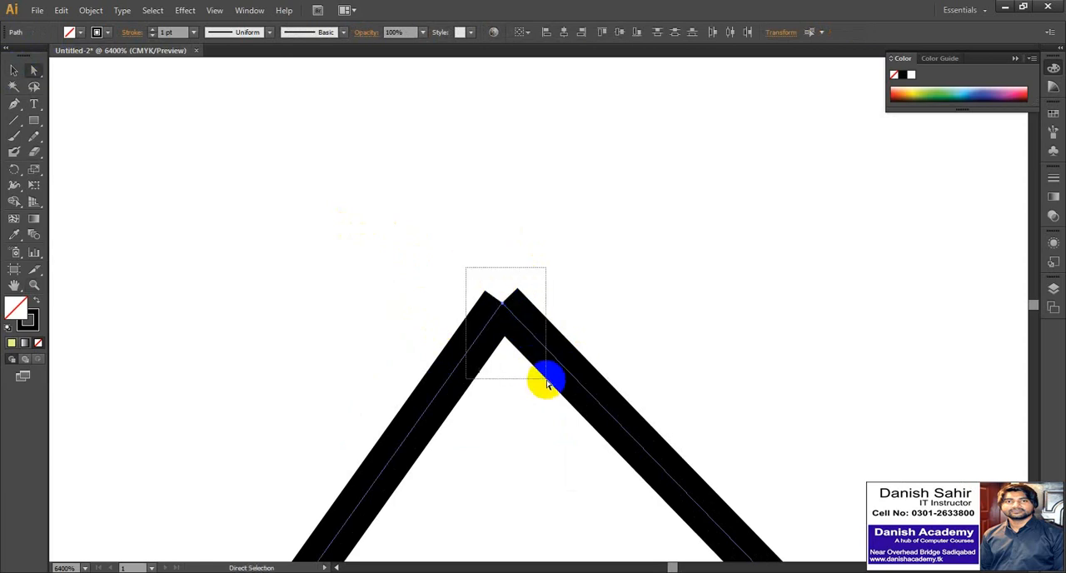
pyautogui.rightClick(505, 308)
pyautogui.click(537, 388)
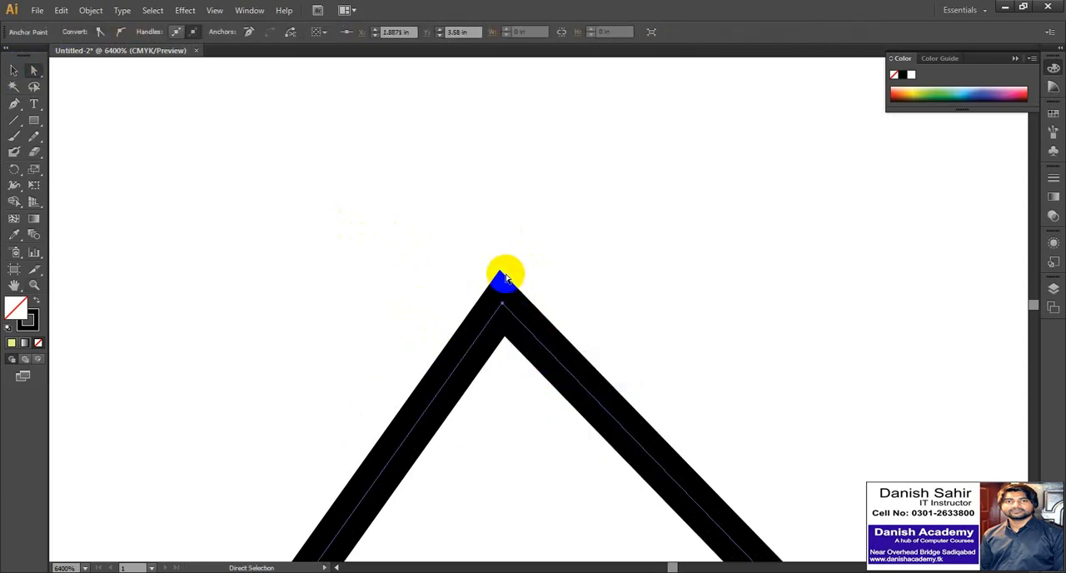
pyautogui.scroll(-10, 430, 278)
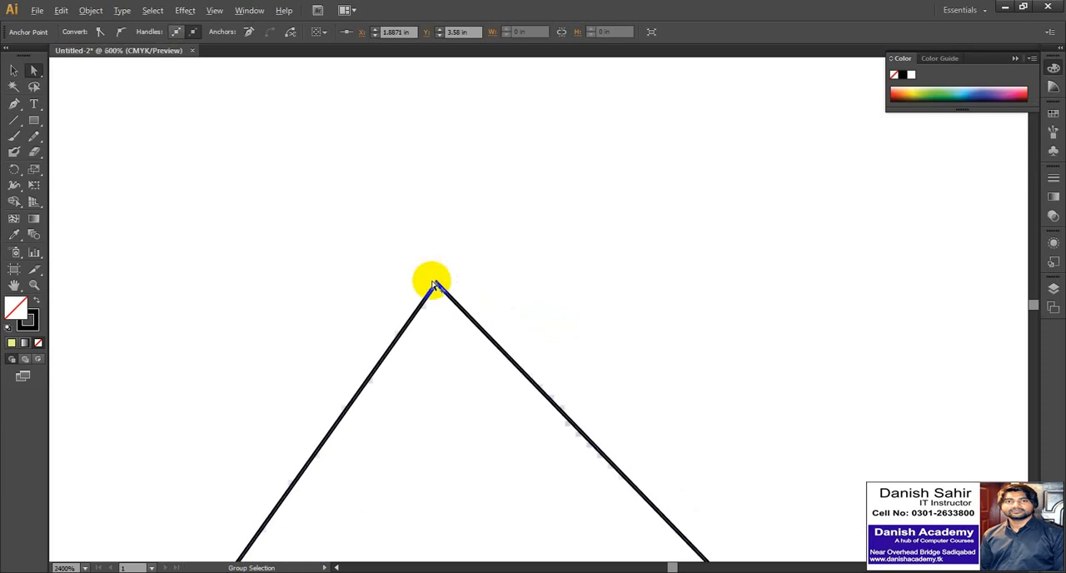
# Select the whole path made of the two straight lines and delete it.
pyautogui.click(13, 71)
pyautogui.moveTo(316, 231); pyautogui.dragTo(572, 400)
pyautogui.press('Delete')
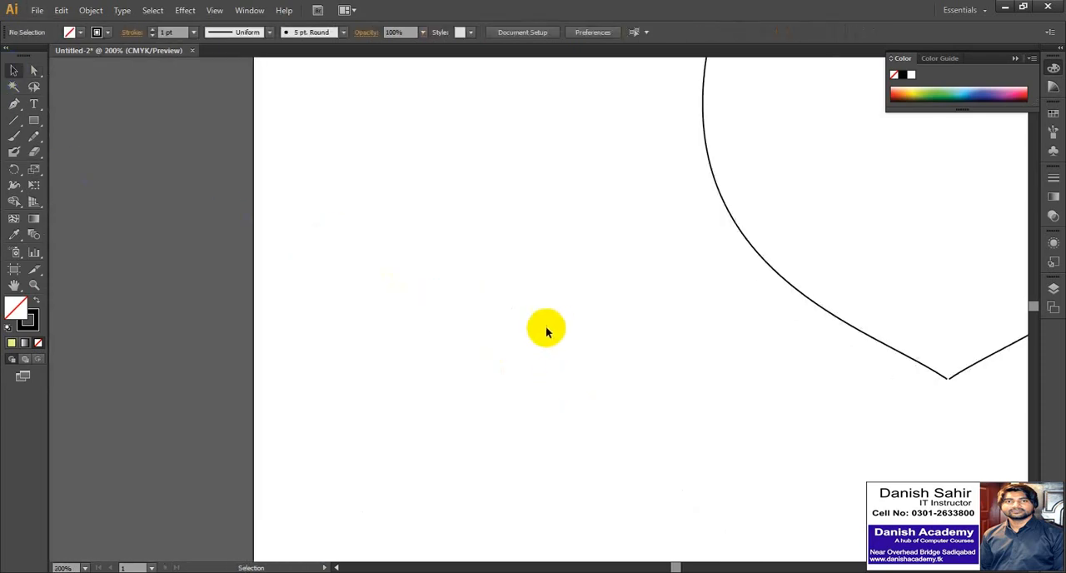
# Select the two open end anchors at the heart's top notch and average them along both axes.
pyautogui.scroll(-2, 425, 350)
pyautogui.moveTo(521, 209); pyautogui.dragTo(478, 245)
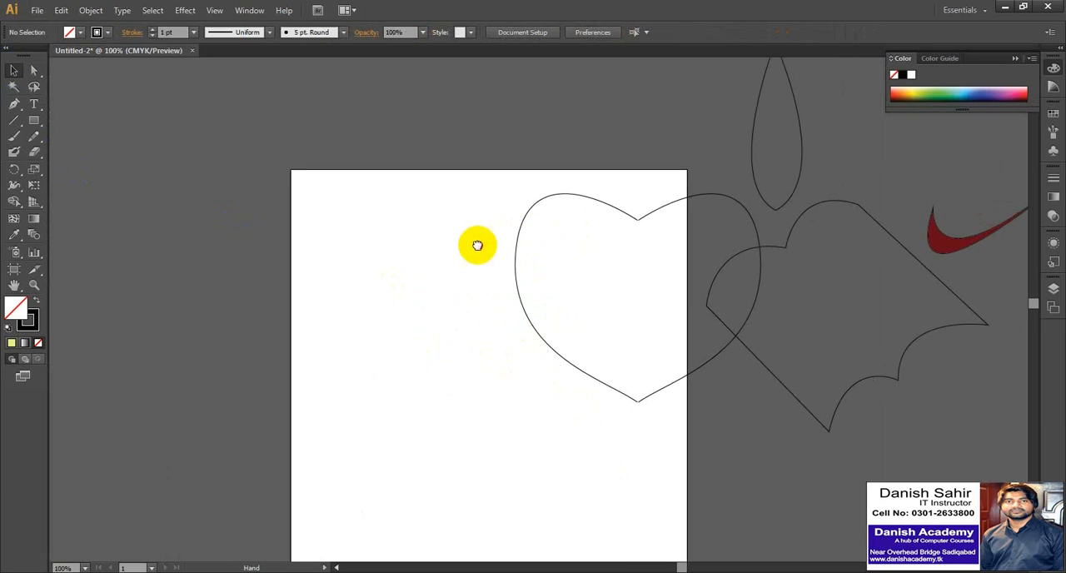
pyautogui.moveTo(515, 185); pyautogui.dragTo(534, 284)
pyautogui.click(469, 207)
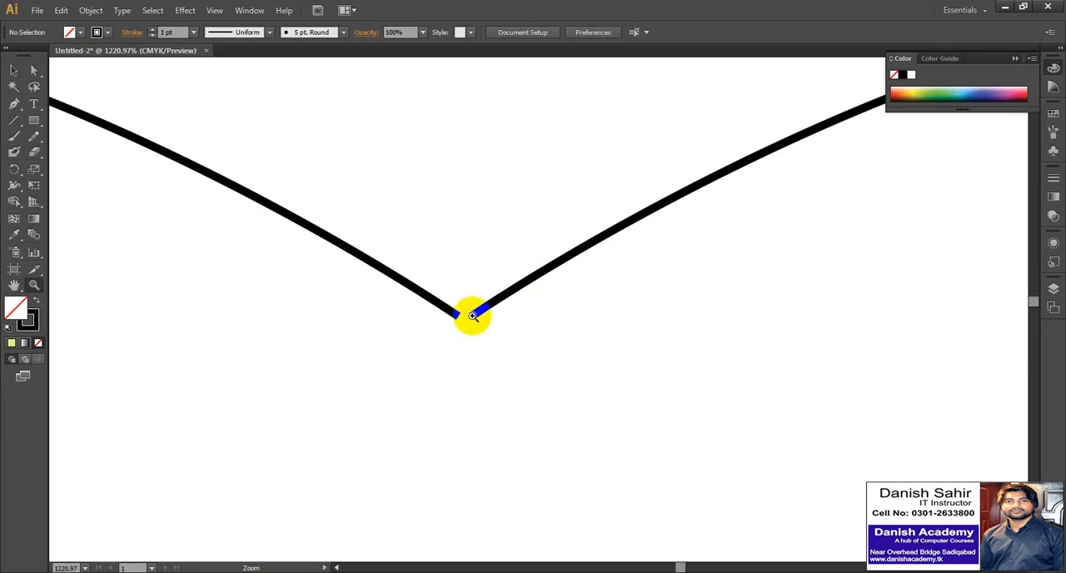
pyautogui.click(34, 70)
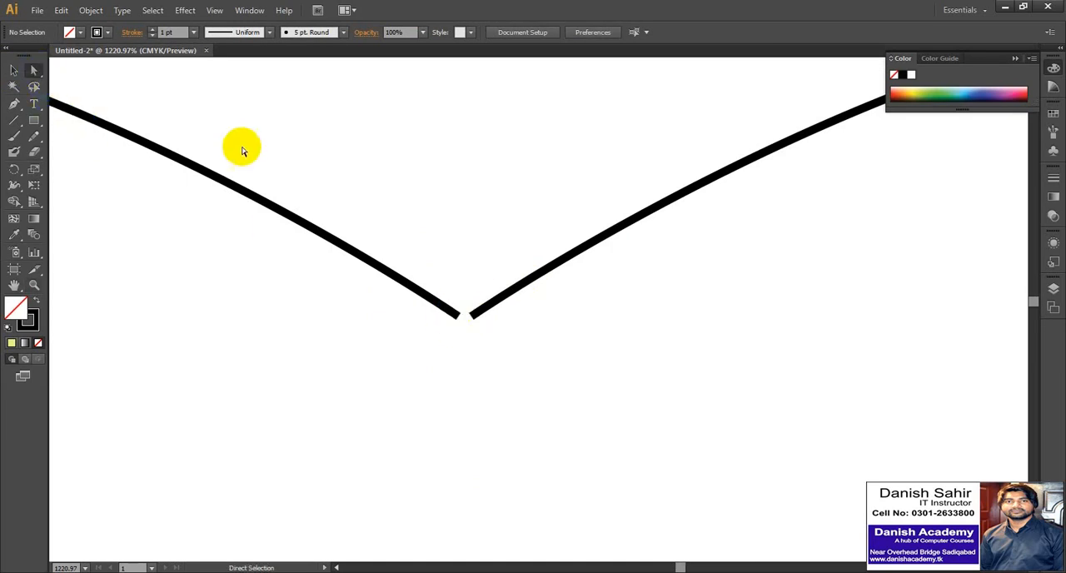
pyautogui.moveTo(414, 221); pyautogui.dragTo(476, 332)
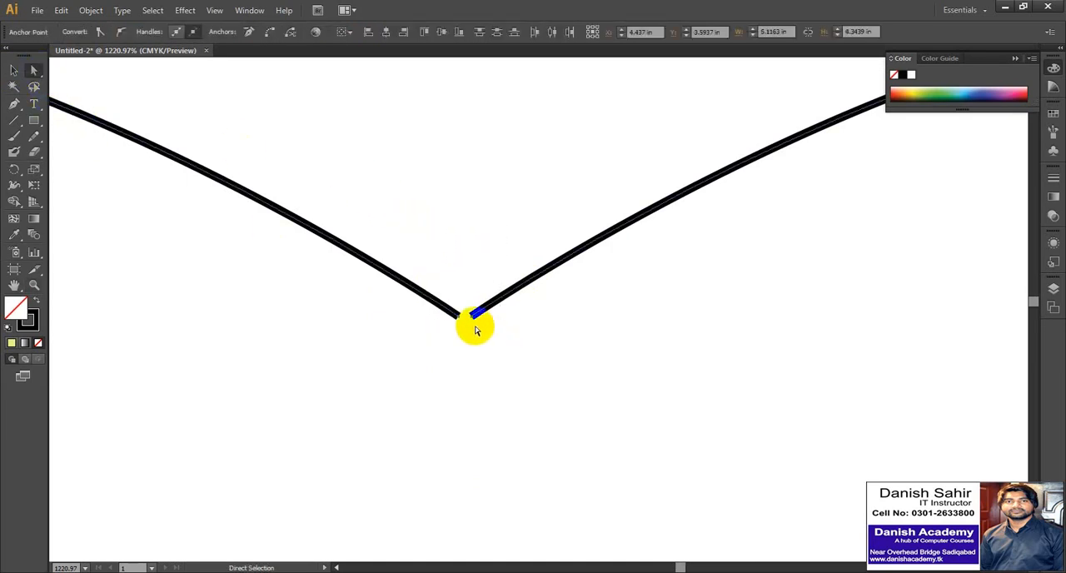
pyautogui.rightClick(472, 315)
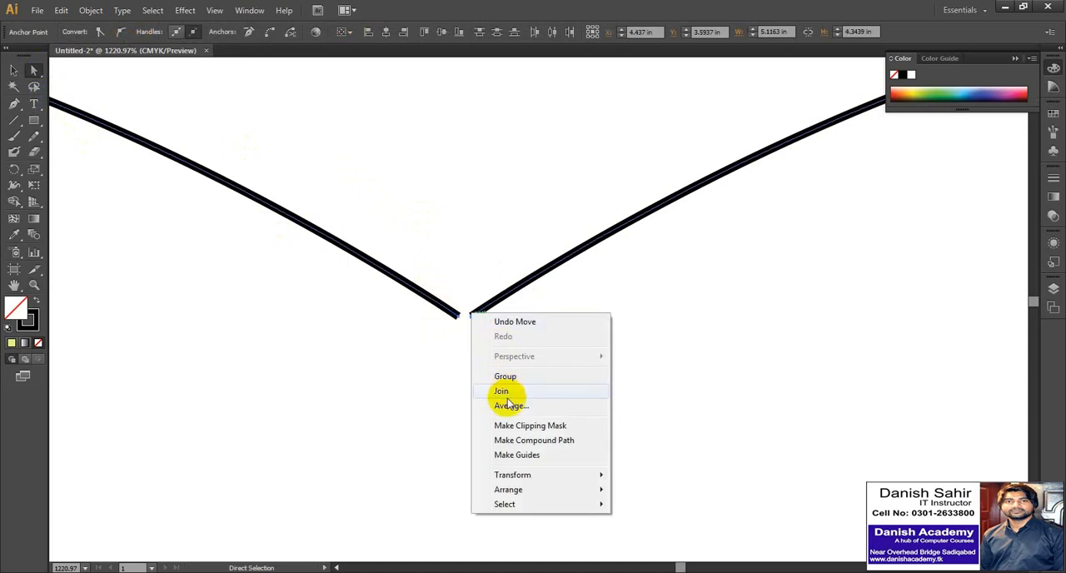
pyautogui.click(507, 405)
pyautogui.click(503, 332)
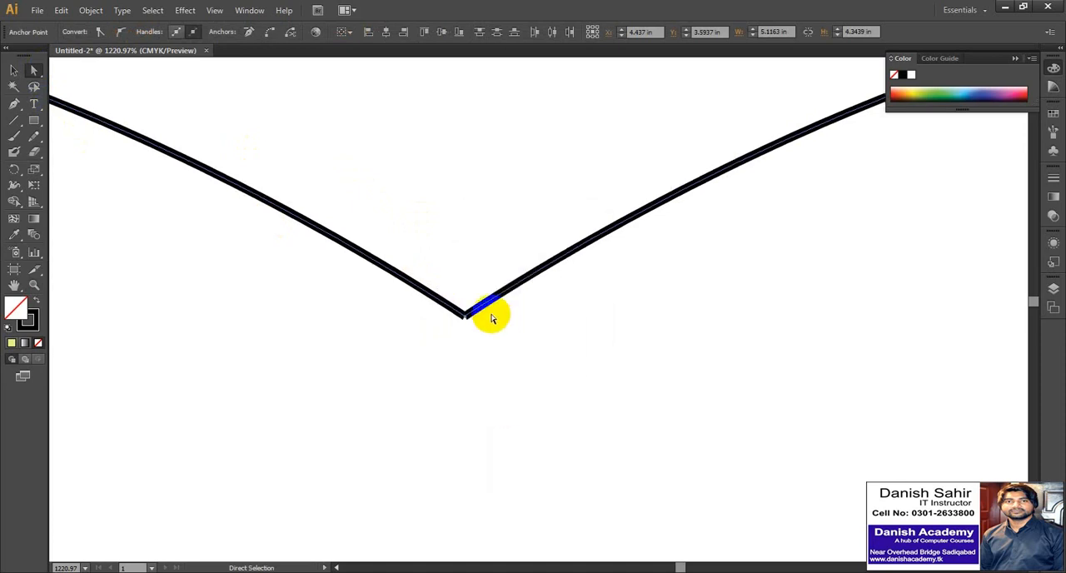
# Join the two averaged ends at the heart's top notch and clear the selection.
pyautogui.rightClick(465, 314)
pyautogui.click(496, 393)
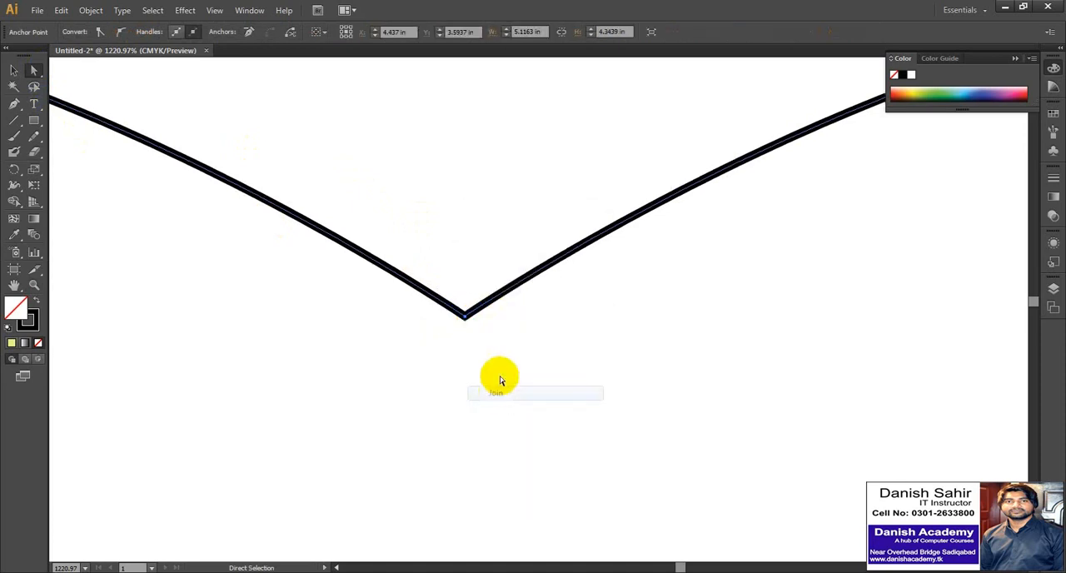
pyautogui.click(459, 254)
# Select the two open end anchors at the heart's bottom tip and average them along both axes.
pyautogui.scroll(-9, 460, 254)
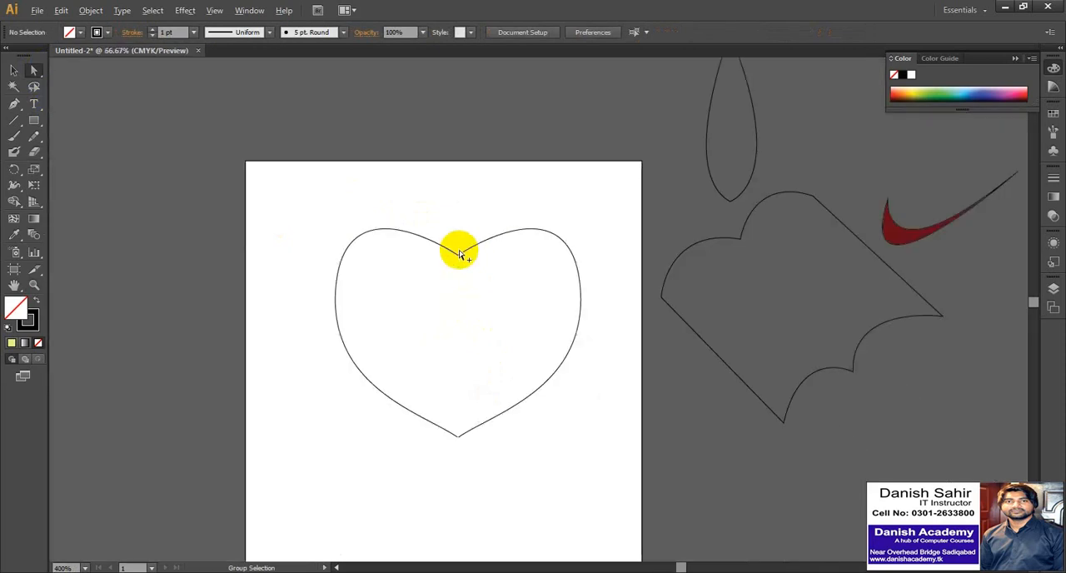
pyautogui.scroll(3, 471, 412)
pyautogui.scroll(1, 456, 359)
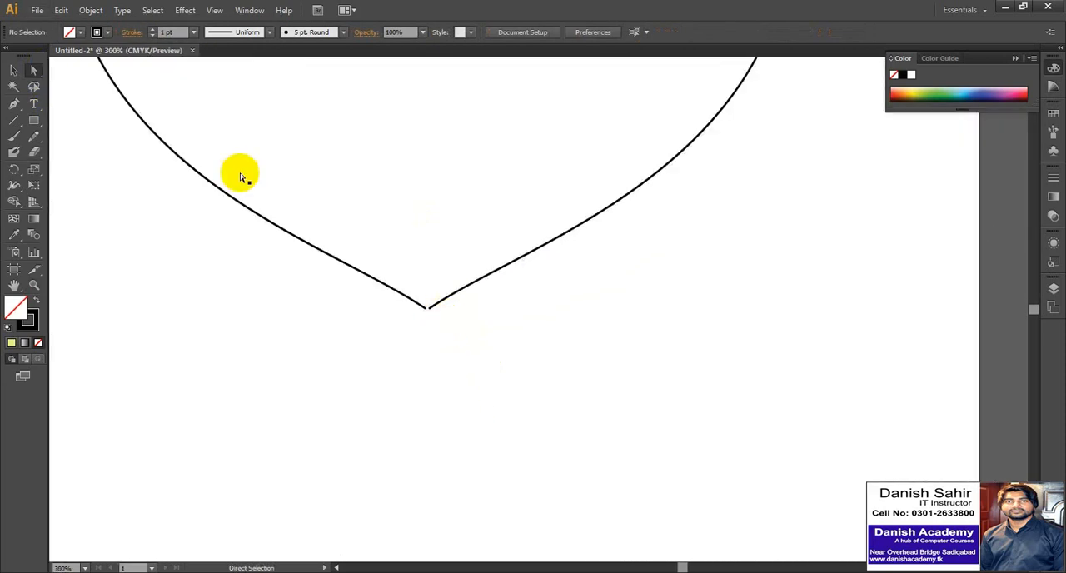
pyautogui.click(33, 70)
pyautogui.moveTo(443, 329); pyautogui.dragTo(414, 298)
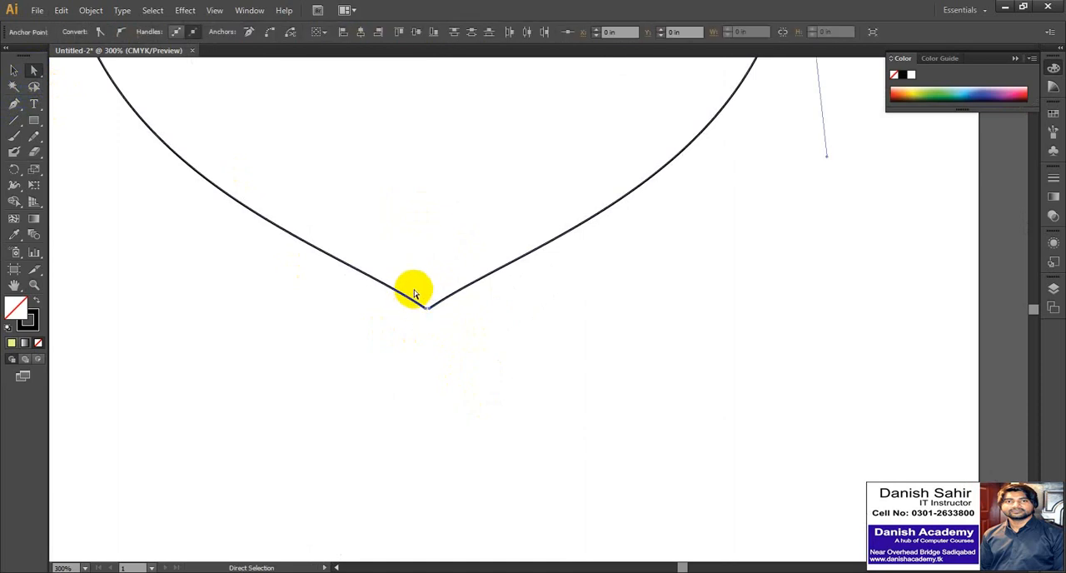
pyautogui.rightClick(427, 306)
pyautogui.click(461, 418)
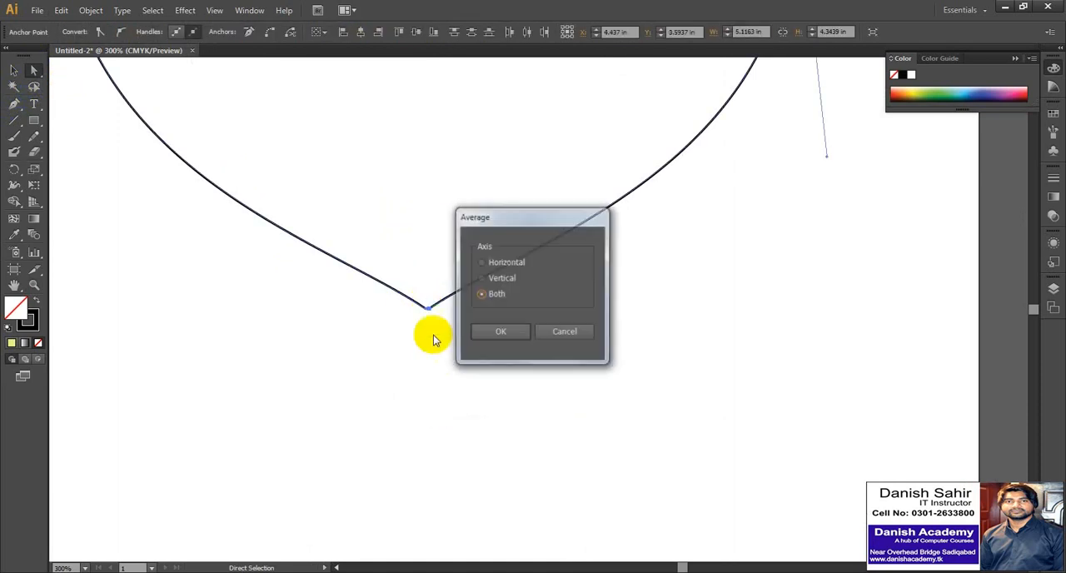
pyautogui.click(484, 329)
# Join the averaged ends at the heart's bottom tip to close the outline, and clear the selection.
pyautogui.rightClick(429, 308)
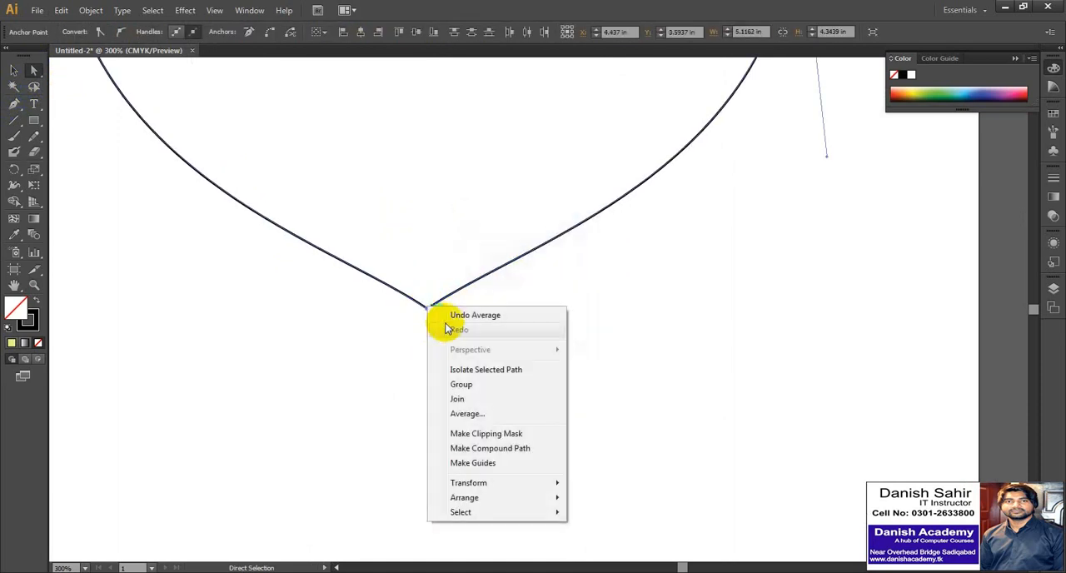
pyautogui.click(461, 401)
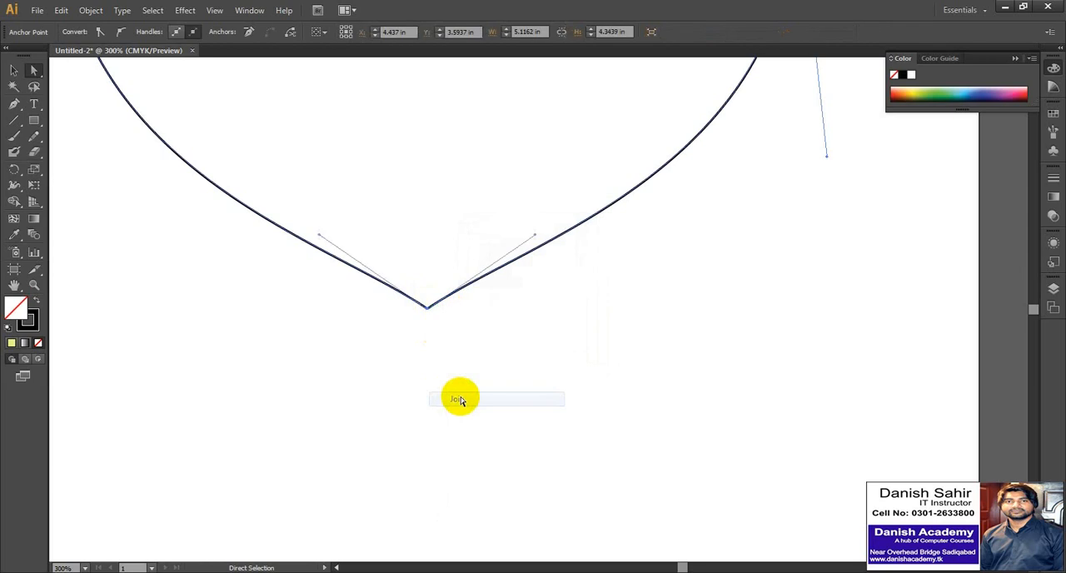
pyautogui.click(408, 366)
# Try reshaping the heart's upper left lobe by pulling its curve, and undo the change.
pyautogui.hotkey('ctrl', '-')
pyautogui.scroll(-3, 409, 369)
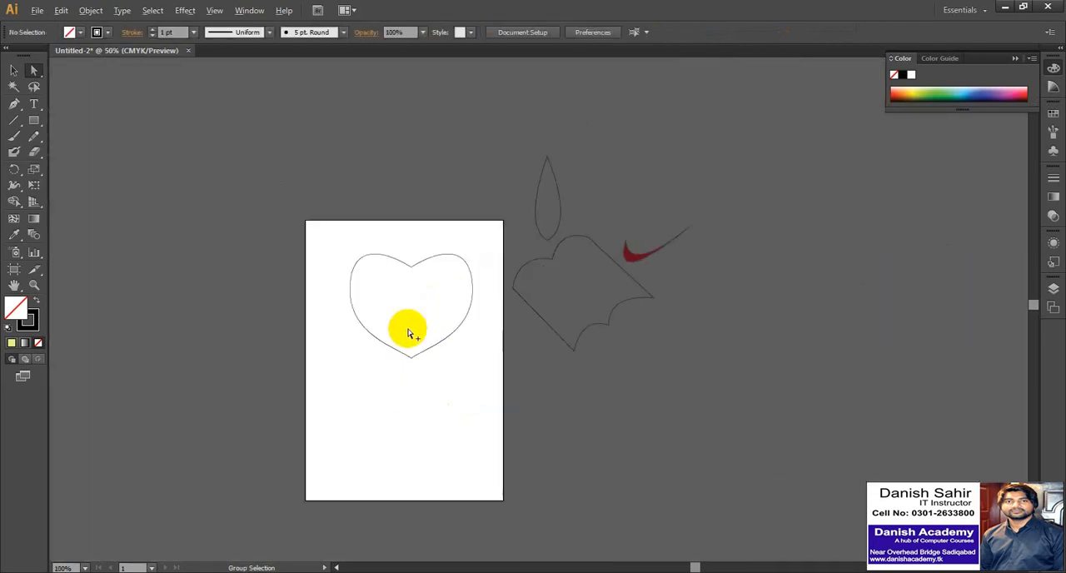
pyautogui.scroll(1, 404, 258)
pyautogui.moveTo(406, 267); pyautogui.dragTo(374, 242)
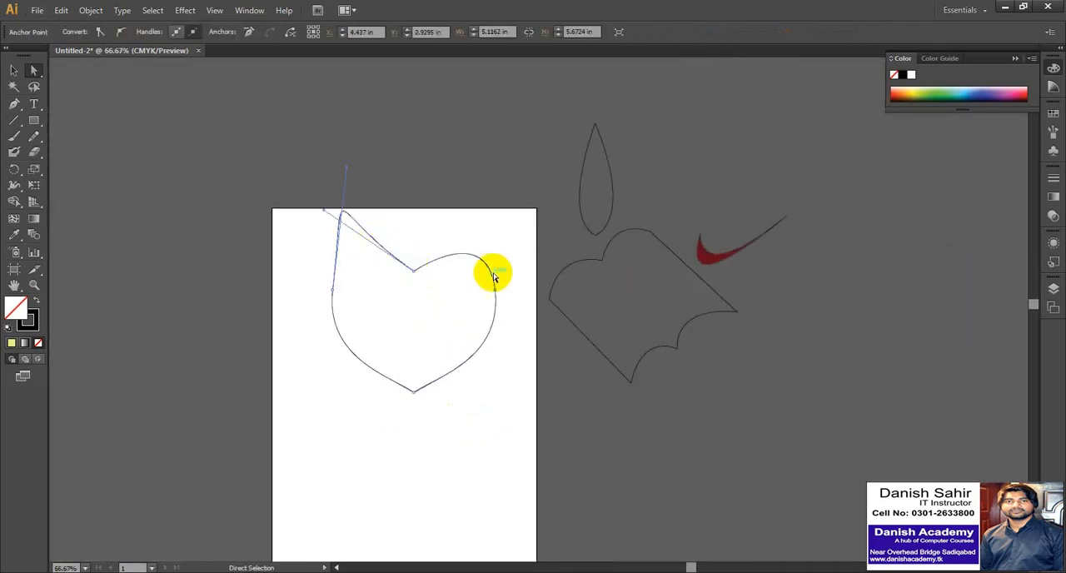
pyautogui.hotkey('ctrl', 'z')
# Select the whole heart, fill it with green from the color spectrum, and clear the selection.
pyautogui.click(15, 70)
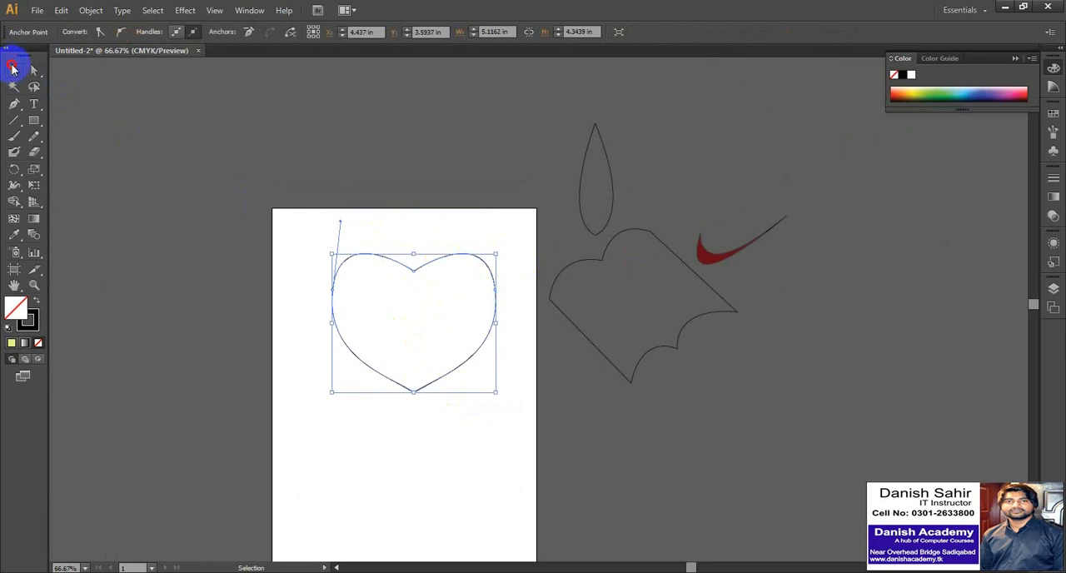
pyautogui.moveTo(428, 225); pyautogui.dragTo(431, 265)
pyautogui.click(954, 87)
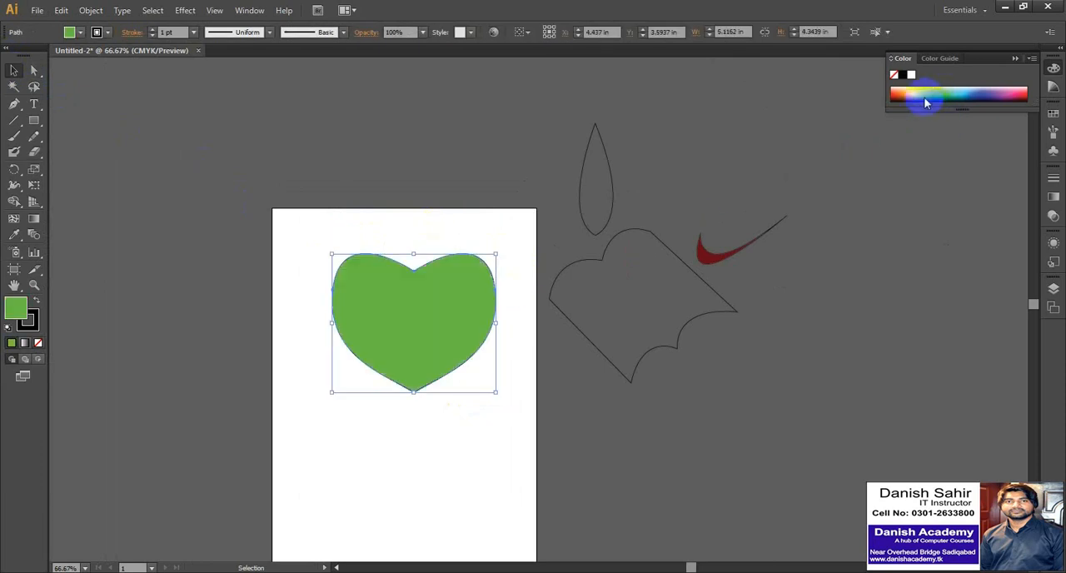
pyautogui.click(423, 263)
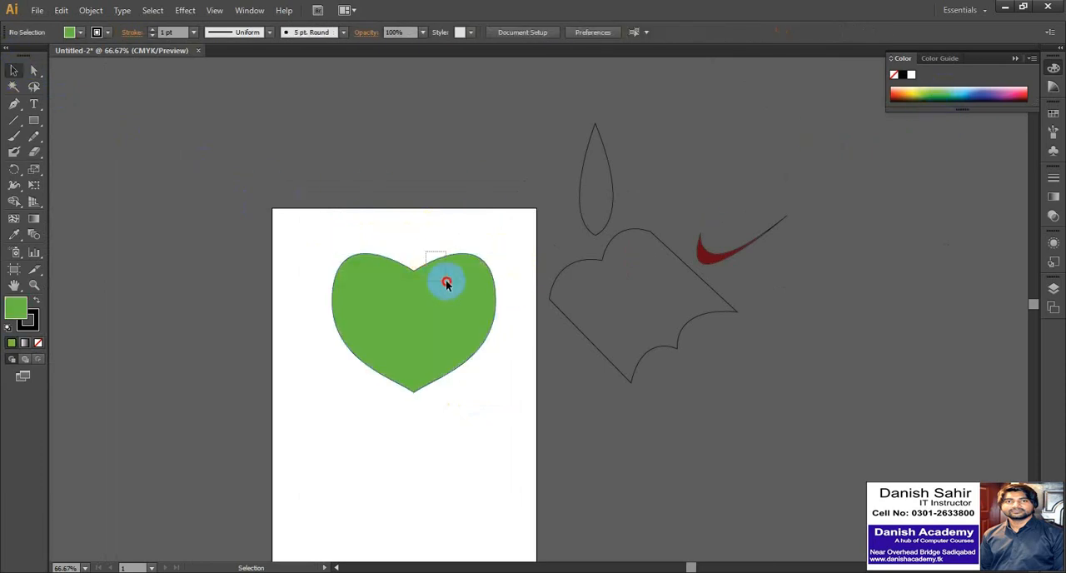
# Move the green heart off the artboard to the empty area right of the scalloped shape and deselect it.
pyautogui.click(442, 263)
pyautogui.moveTo(441, 260); pyautogui.dragTo(905, 338)
pyautogui.click(688, 300)
# Fill the scalloped outline beside the artboard with light blue from the color spectrum and deselect it.
pyautogui.click(666, 228)
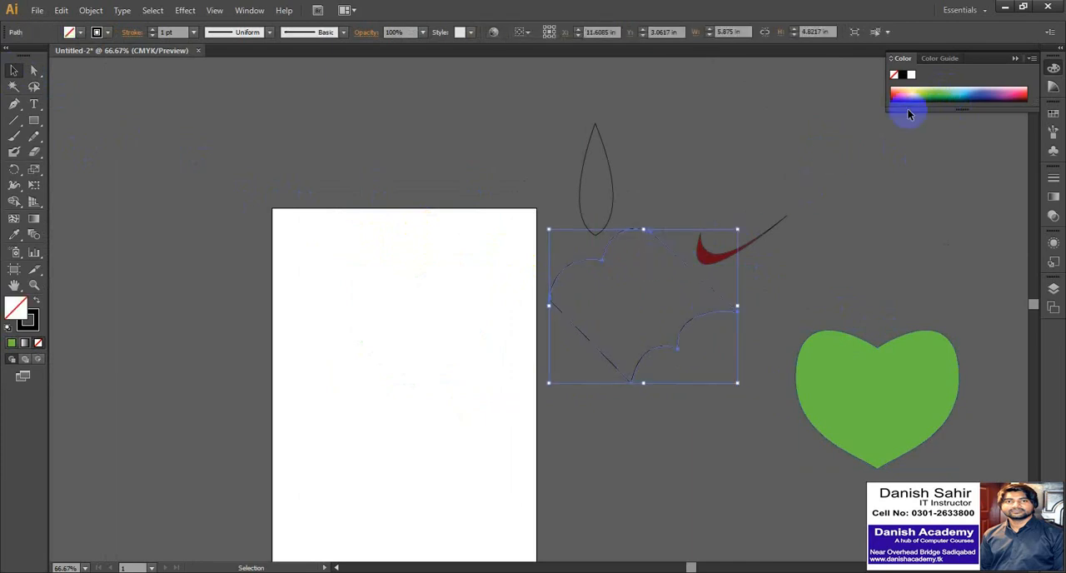
pyautogui.click(921, 88)
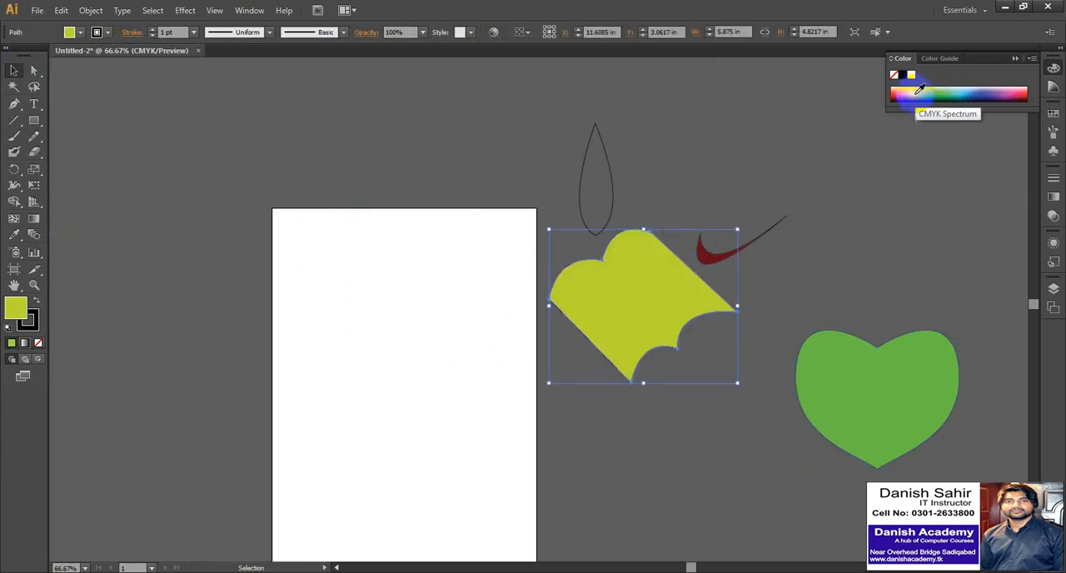
pyautogui.click(959, 92)
pyautogui.click(278, 171)
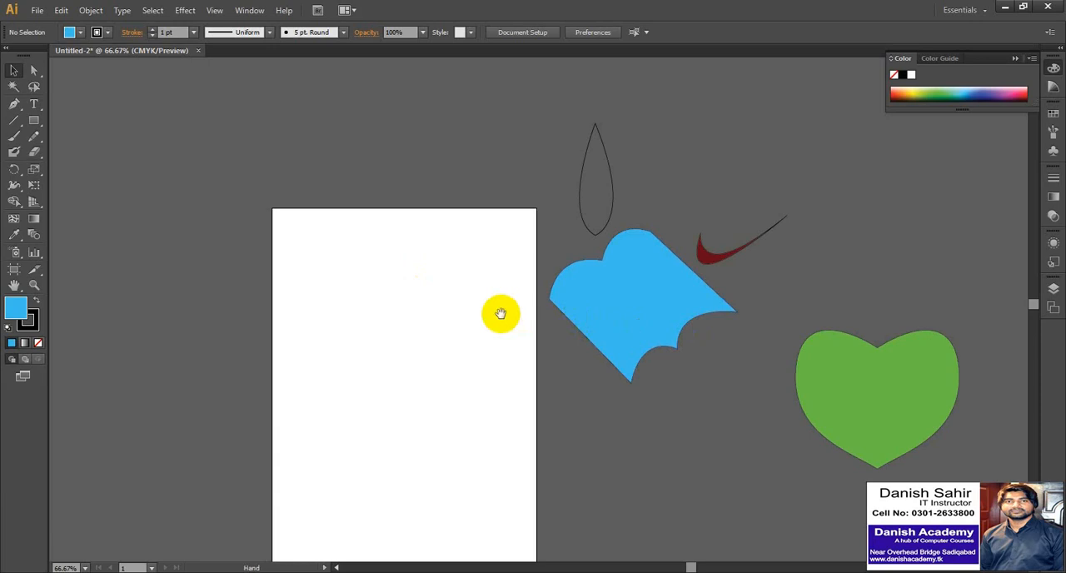
pyautogui.moveTo(501, 313); pyautogui.dragTo(457, 217)
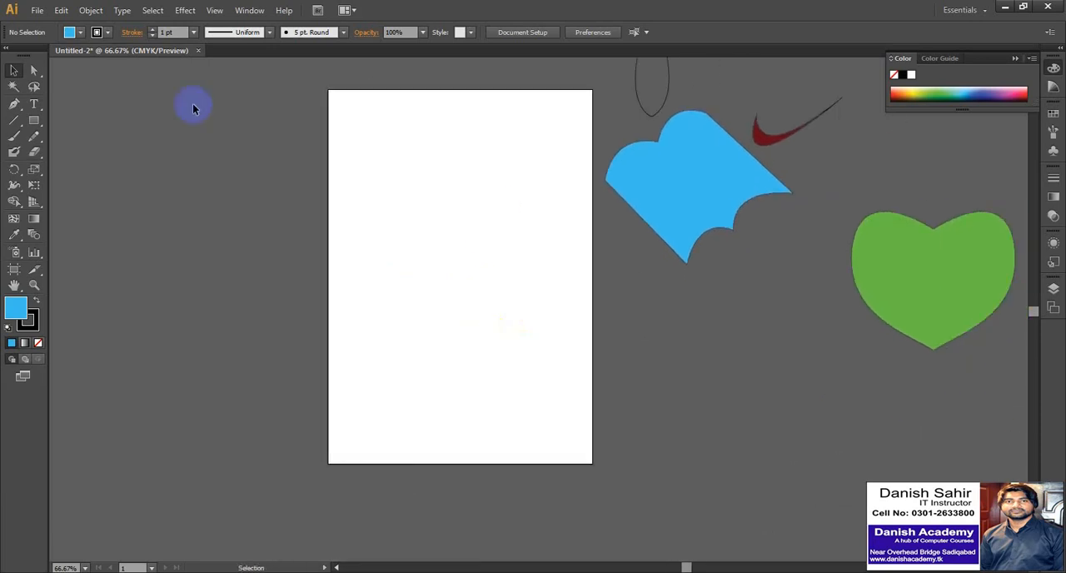
pyautogui.click(14, 105)
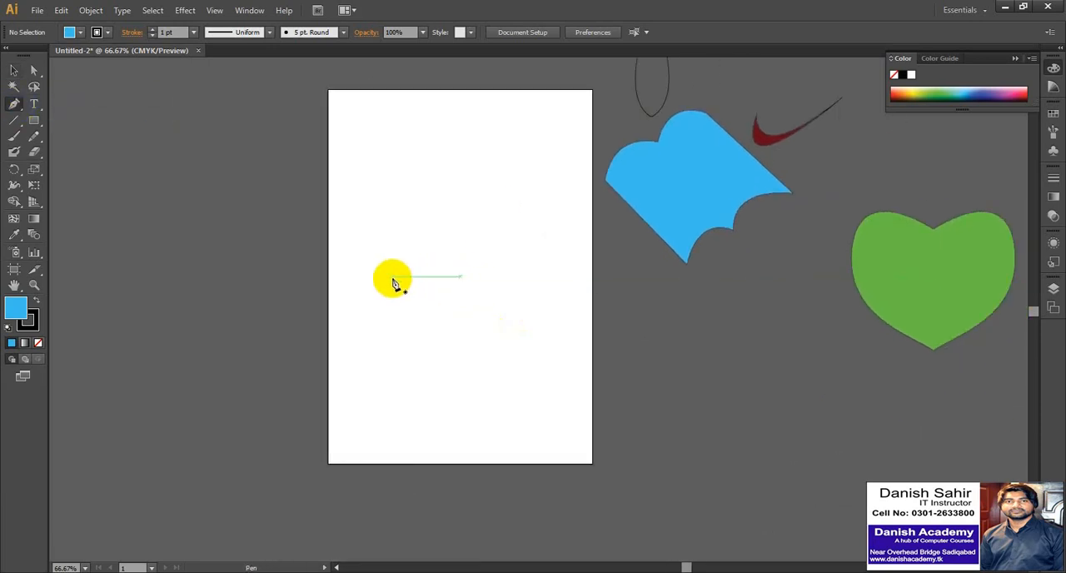
pyautogui.scroll(2, 395, 283)
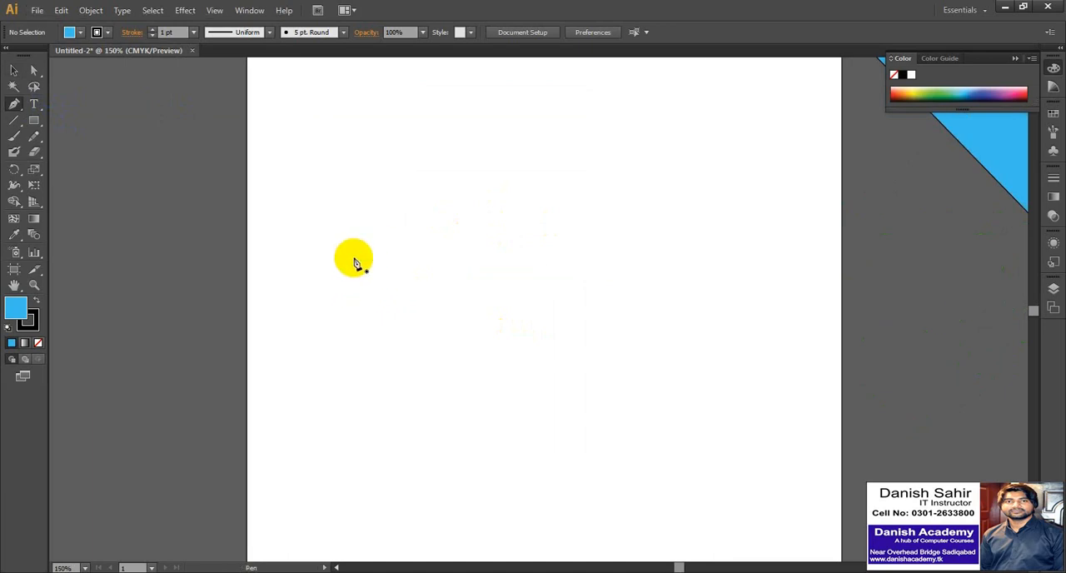
pyautogui.click(354, 259)
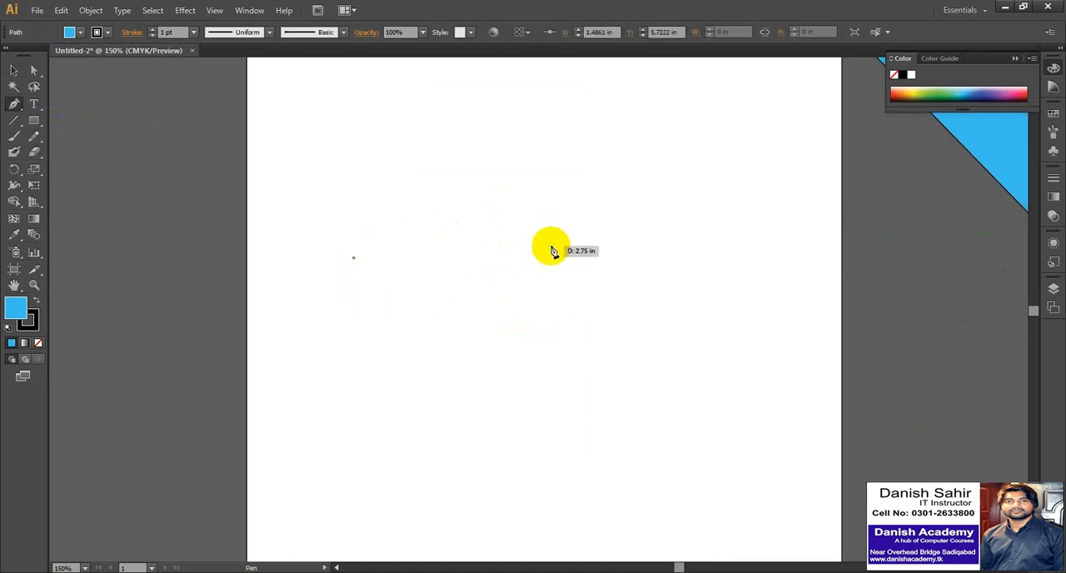
pyautogui.click(551, 245)
pyautogui.moveTo(563, 241); pyautogui.dragTo(591, 350)
pyautogui.scroll(-3, 591, 351)
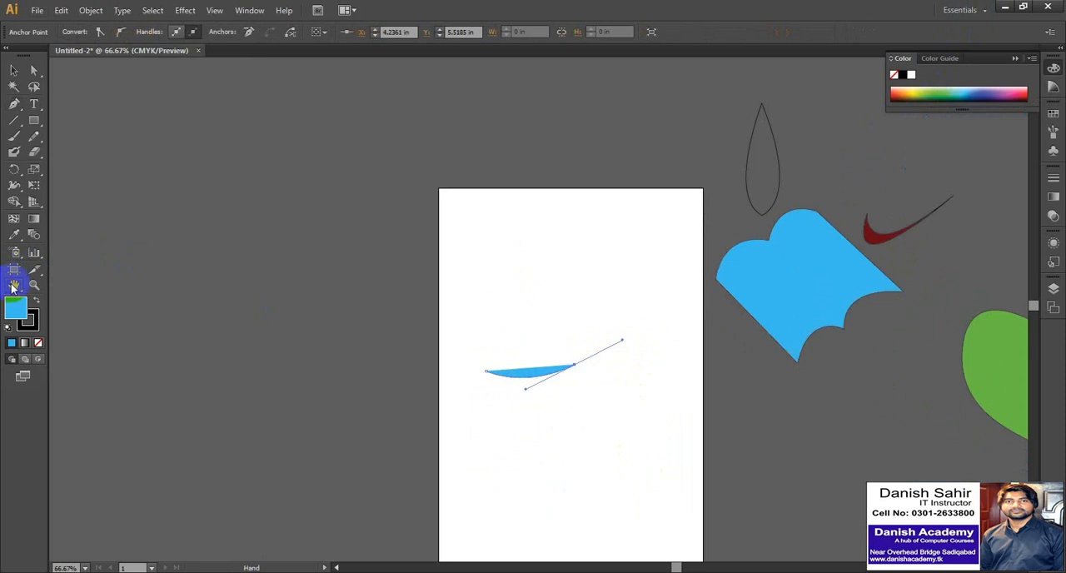
pyautogui.doubleClick(14, 285)
pyautogui.click(14, 70)
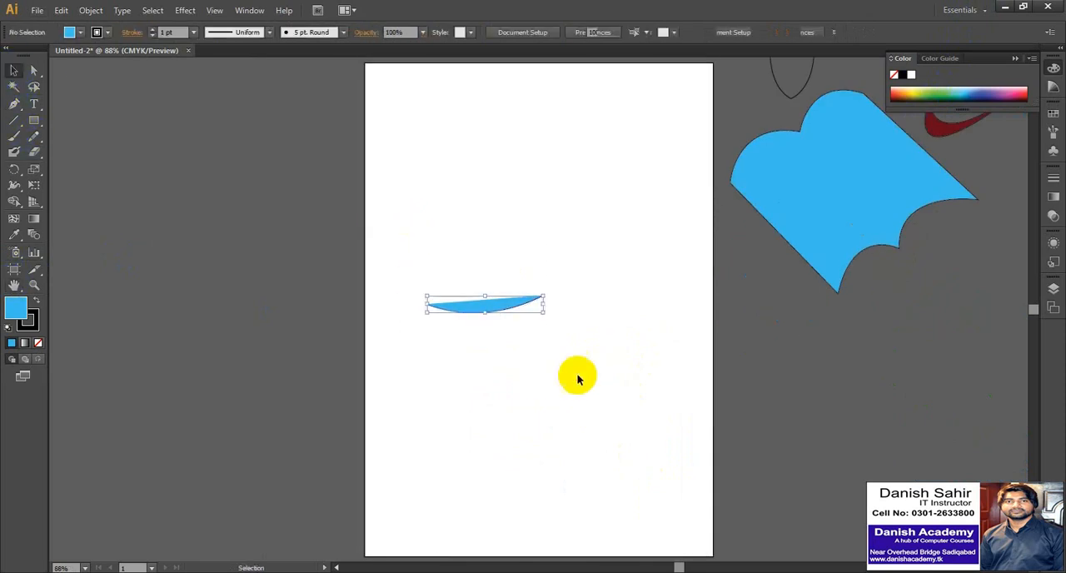
pyautogui.press('Delete')
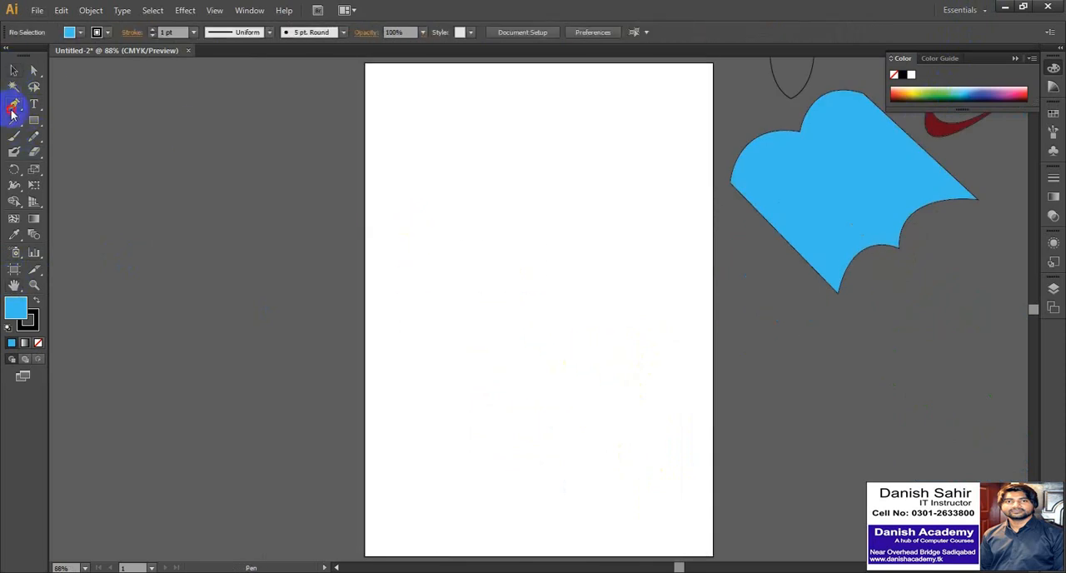
# Draw a closed, tapering swoosh about 3.83 in wide and 1.98 in high on the artboard with the Pen tool and deselect it.
pyautogui.click(449, 289)
pyautogui.moveTo(601, 271); pyautogui.dragTo(800, 269)
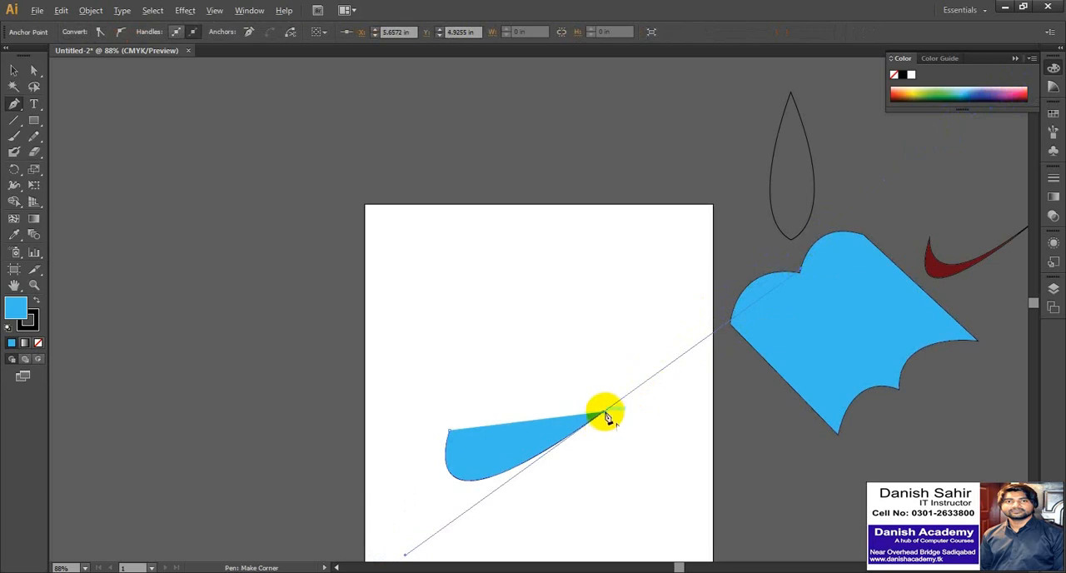
pyautogui.click(606, 416)
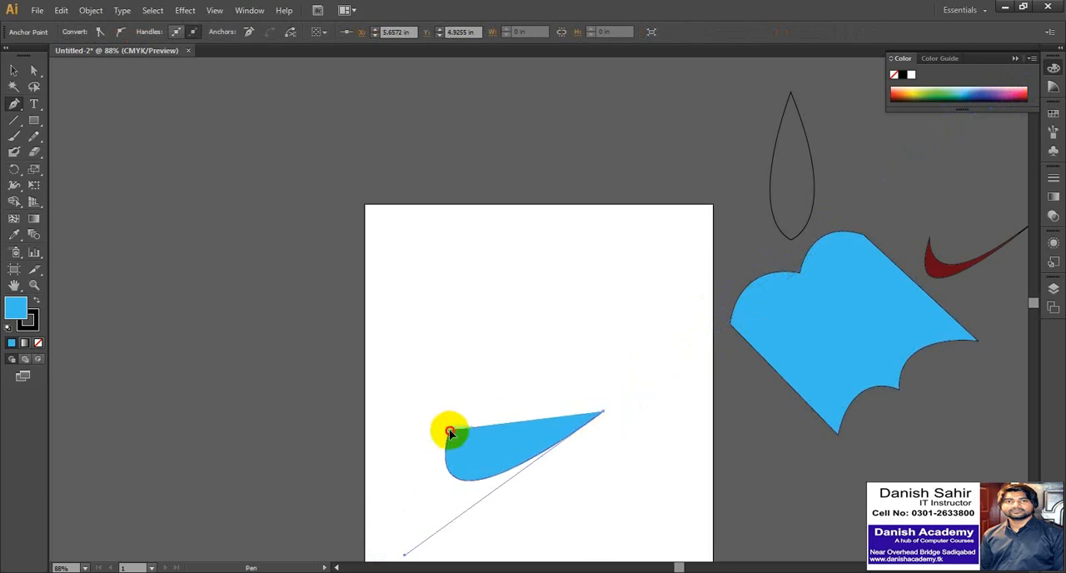
pyautogui.moveTo(449, 432); pyautogui.dragTo(435, 483)
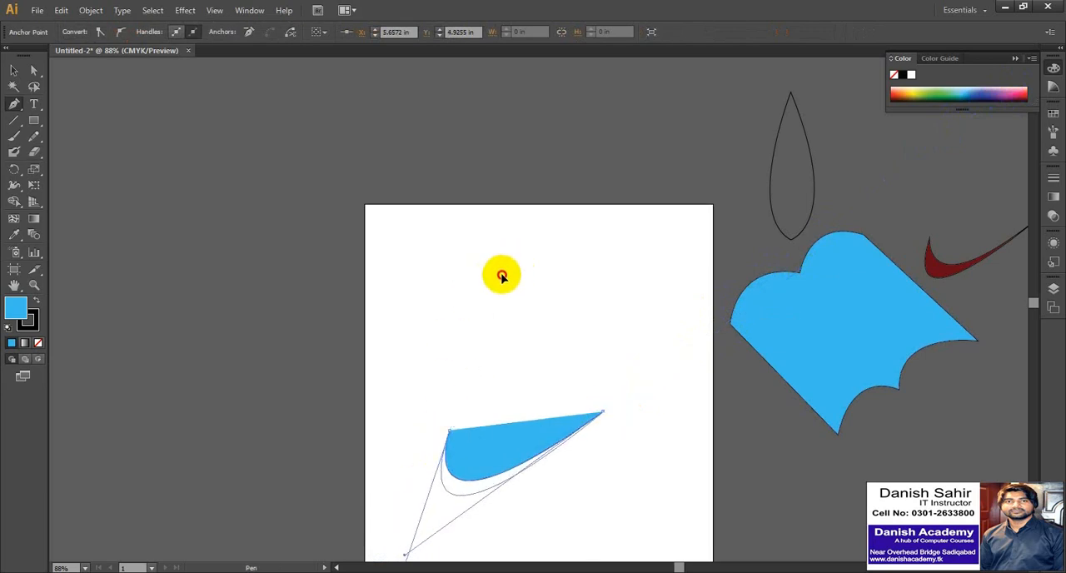
pyautogui.click(14, 70)
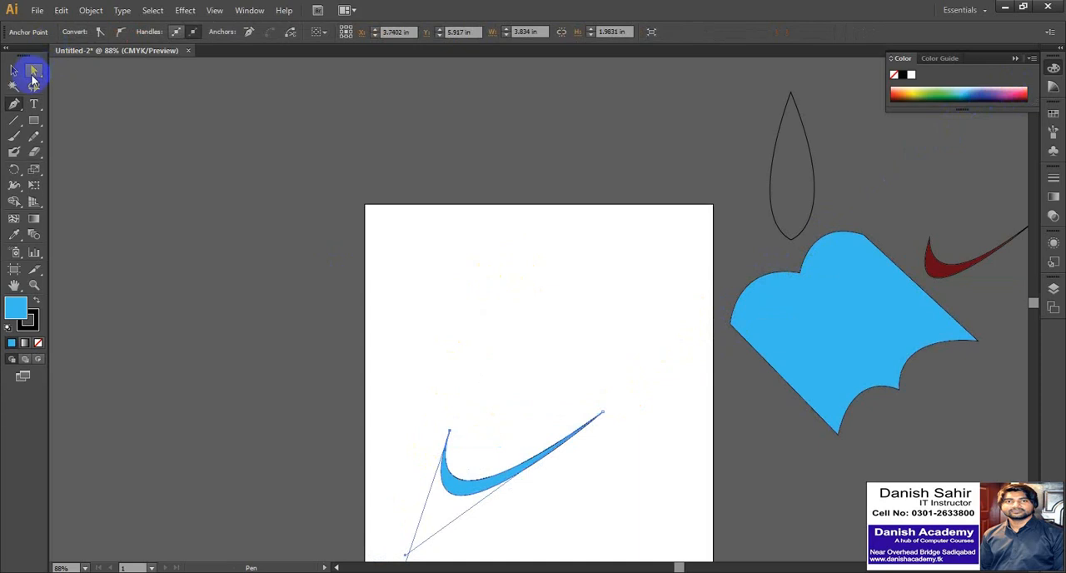
pyautogui.click(386, 283)
# Move the blue swoosh off the artboard to just beside the teardrop outline, and shift the blue scalloped shape farther down and right.
pyautogui.moveTo(427, 400); pyautogui.dragTo(629, 140)
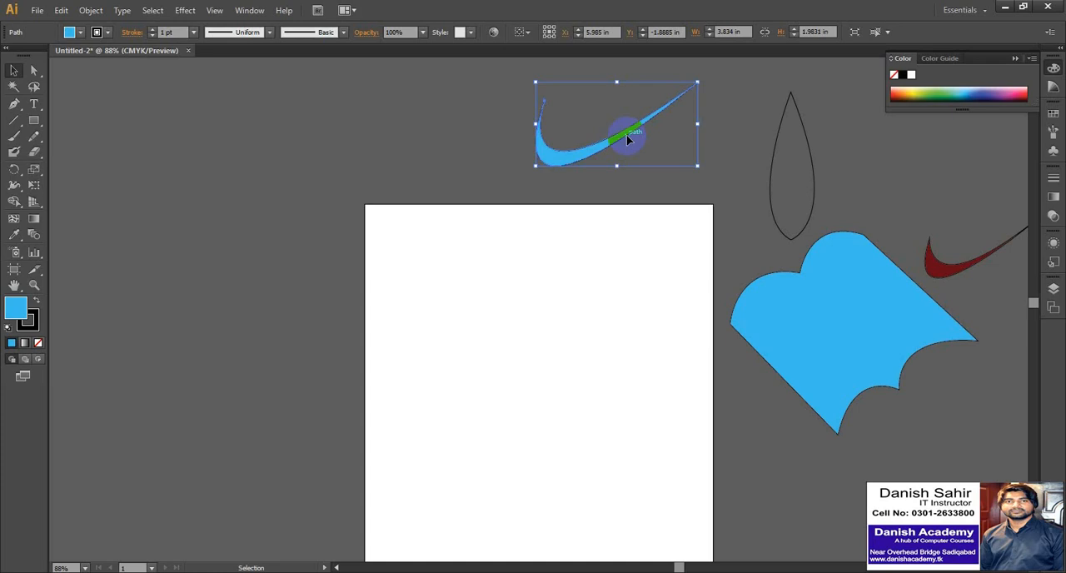
pyautogui.click(781, 280)
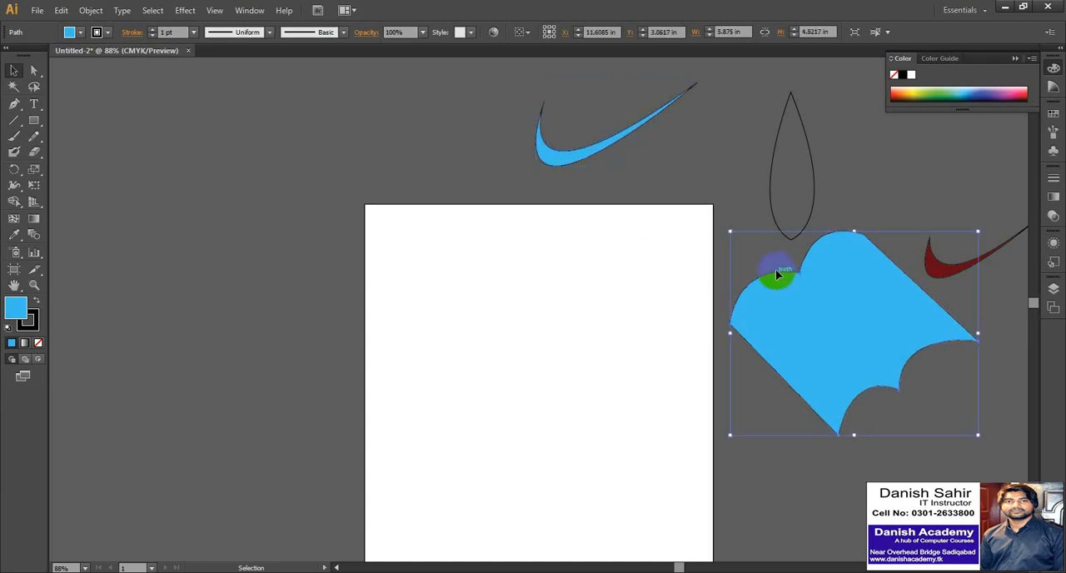
pyautogui.click(608, 142)
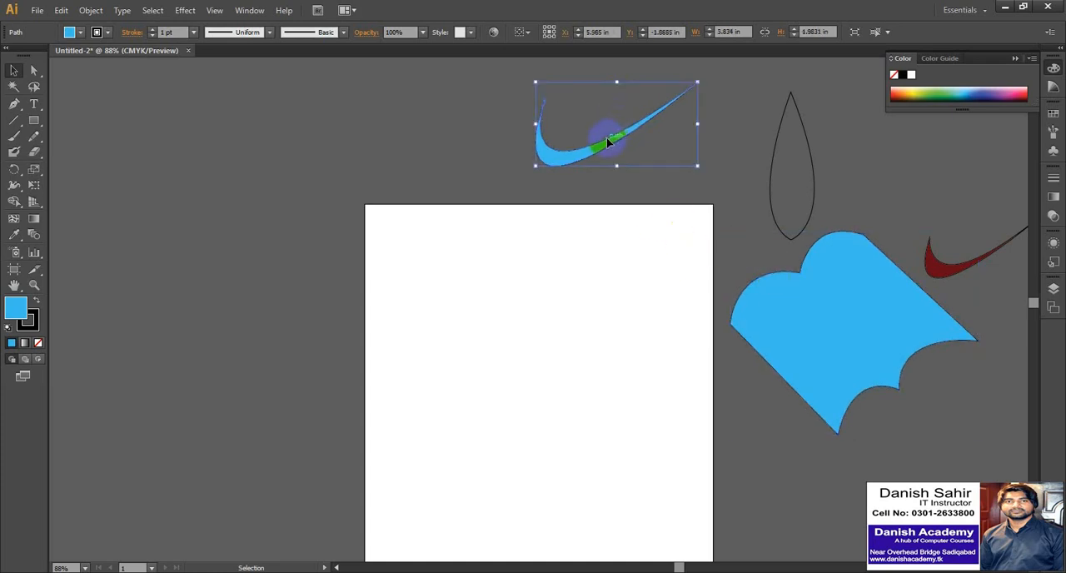
pyautogui.moveTo(606, 137); pyautogui.dragTo(684, 151)
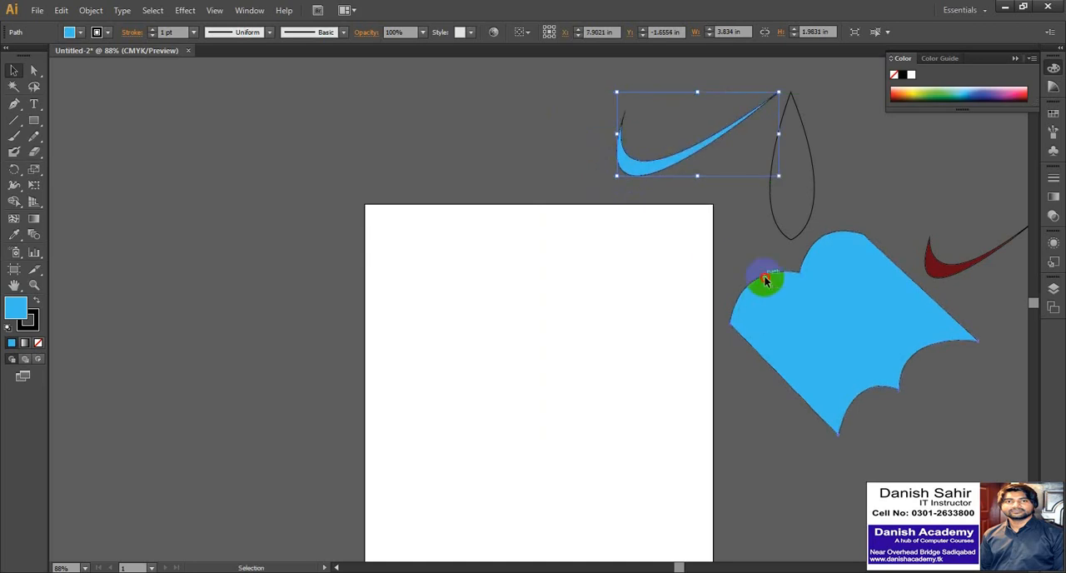
pyautogui.moveTo(766, 281); pyautogui.dragTo(833, 370)
# Fill the teardrop outline with medium green from the color spectrum and clear the selection.
pyautogui.click(774, 182)
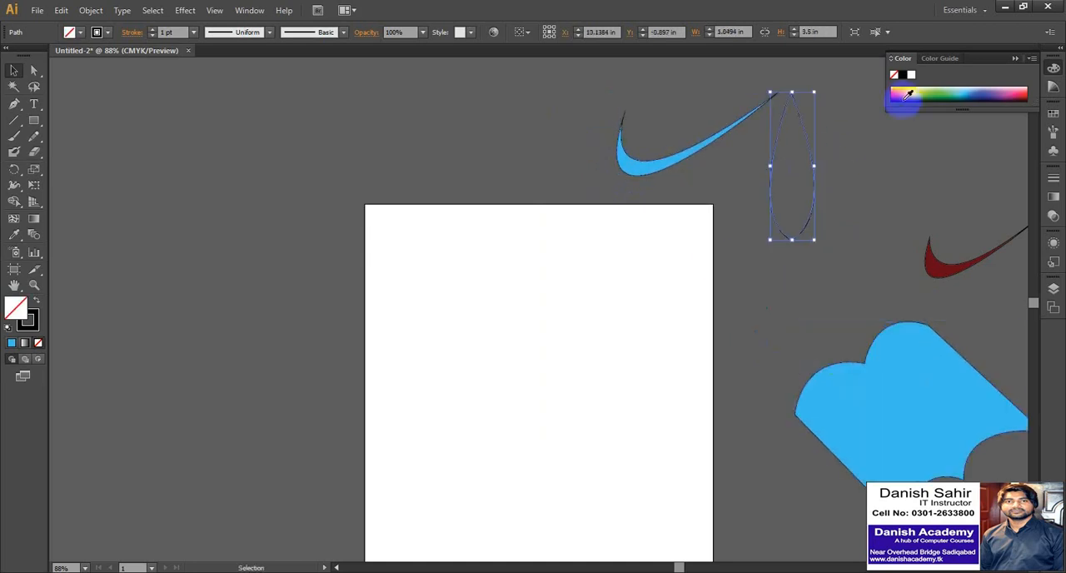
pyautogui.click(942, 100)
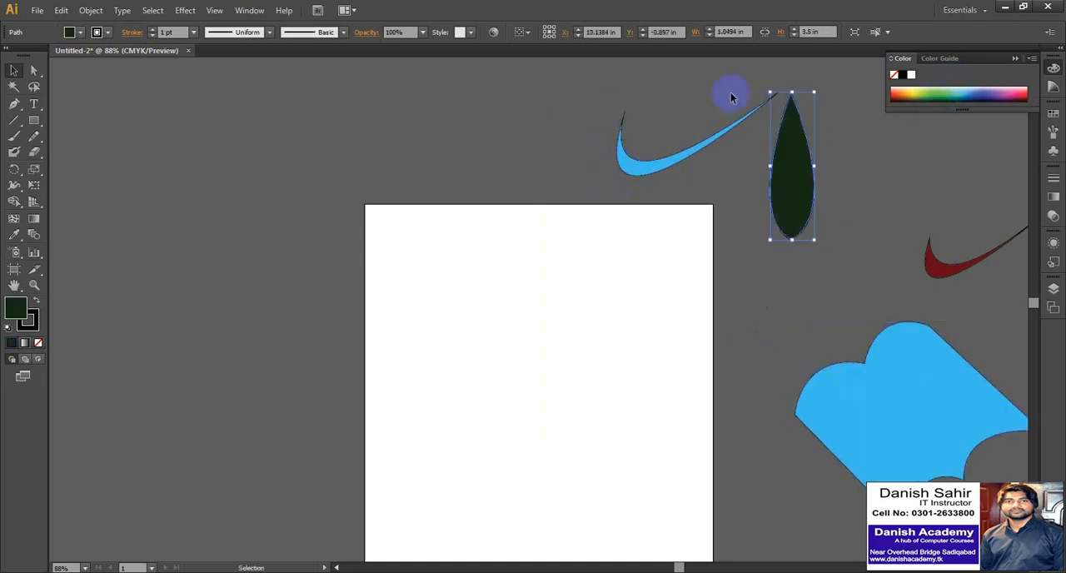
pyautogui.click(941, 94)
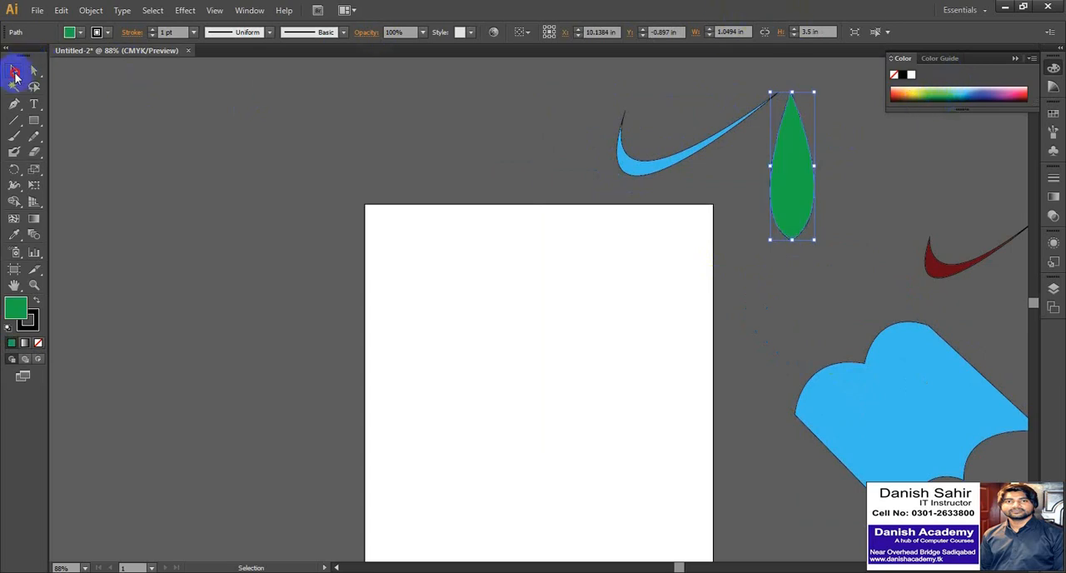
pyautogui.click(302, 150)
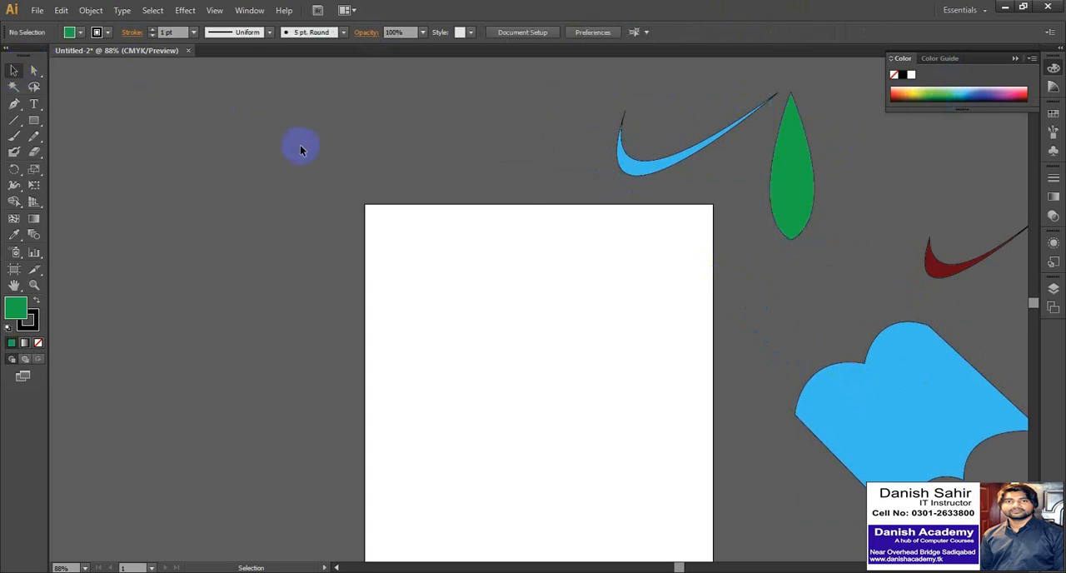
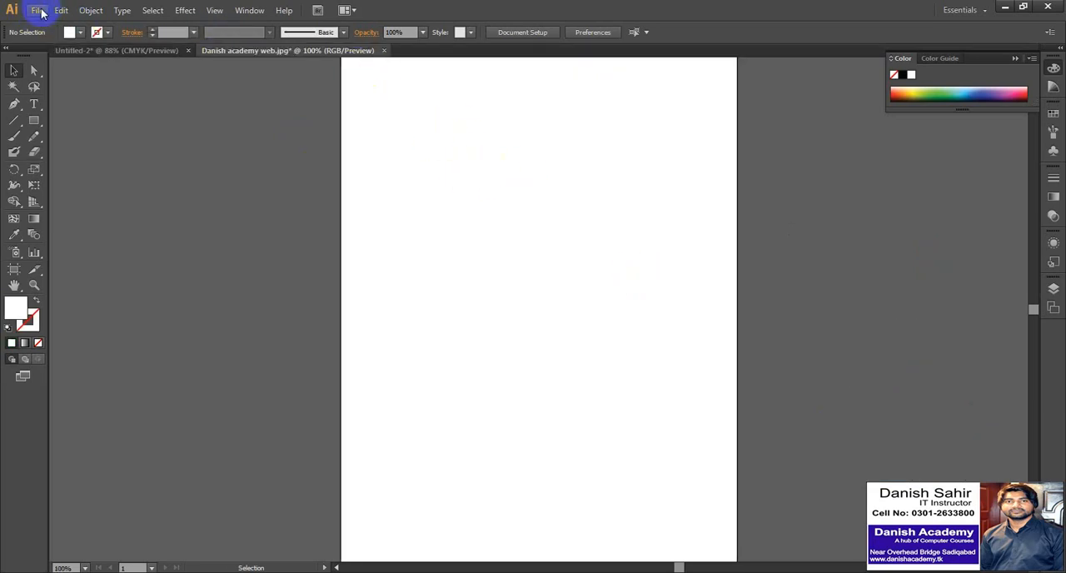
# Try to open the Danish academy web JPEG image from the Desktop again.
pyautogui.click(39, 11)
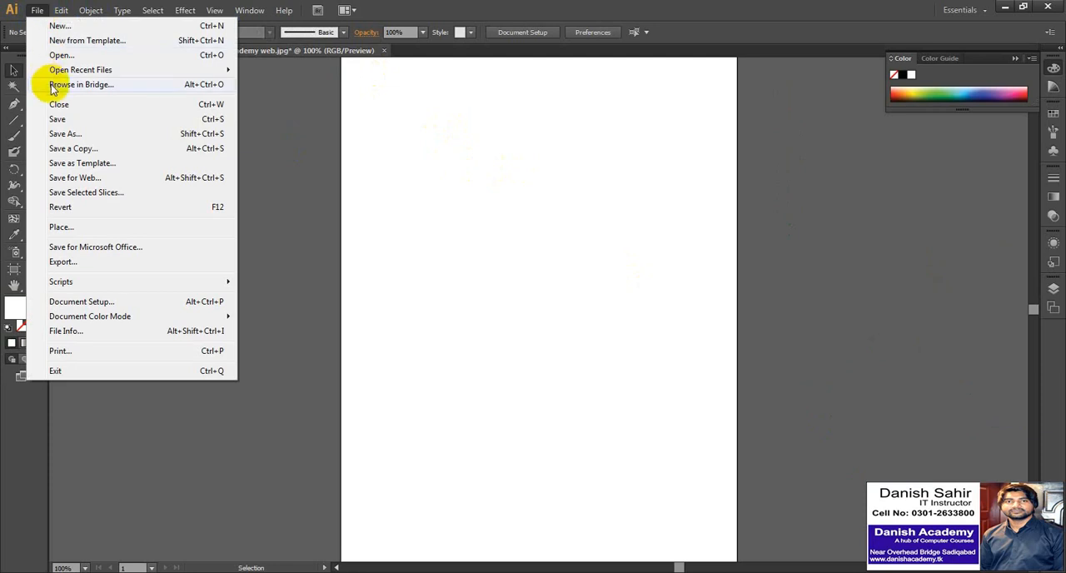
pyautogui.click(55, 55)
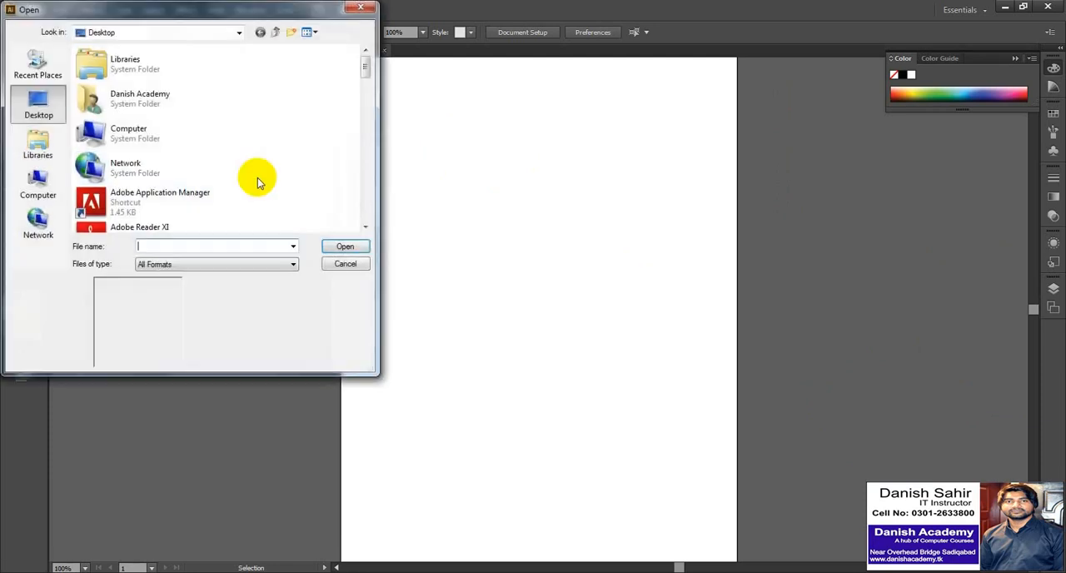
pyautogui.click(60, 108)
pyautogui.moveTo(364, 56); pyautogui.dragTo(364, 133)
pyautogui.click(194, 180)
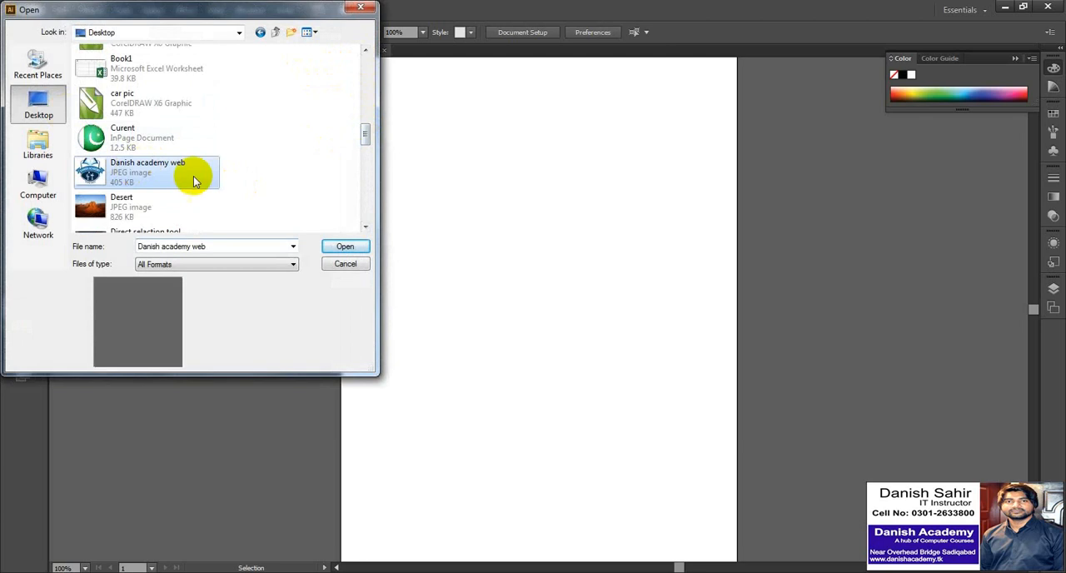
pyautogui.click(336, 246)
# Close the blank Danish academy web document without saving and reopen the Danish academy web JPEG from the Desktop.
pyautogui.click(598, 308)
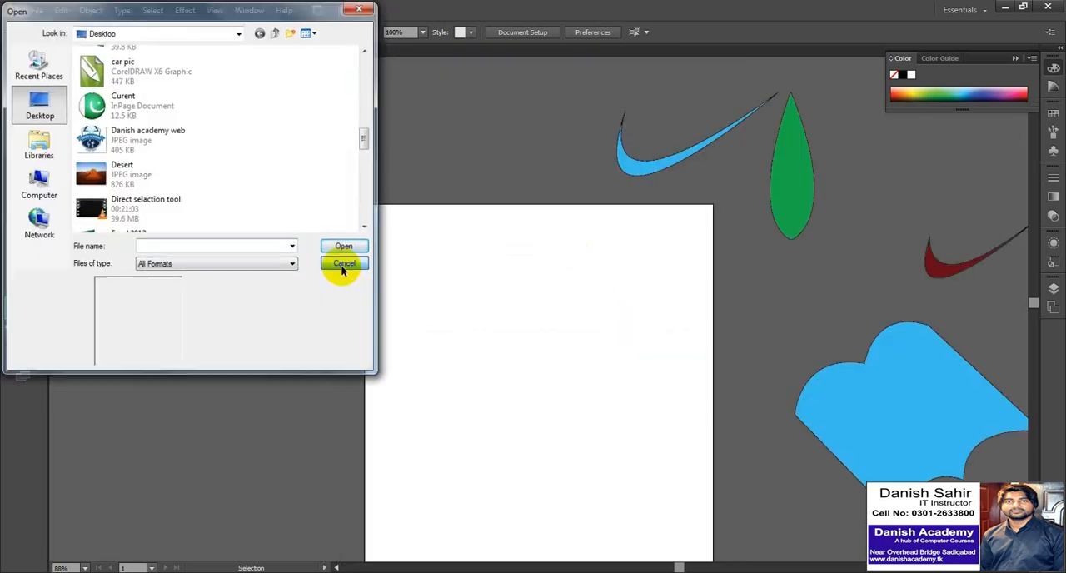
pyautogui.click(341, 265)
pyautogui.click(37, 10)
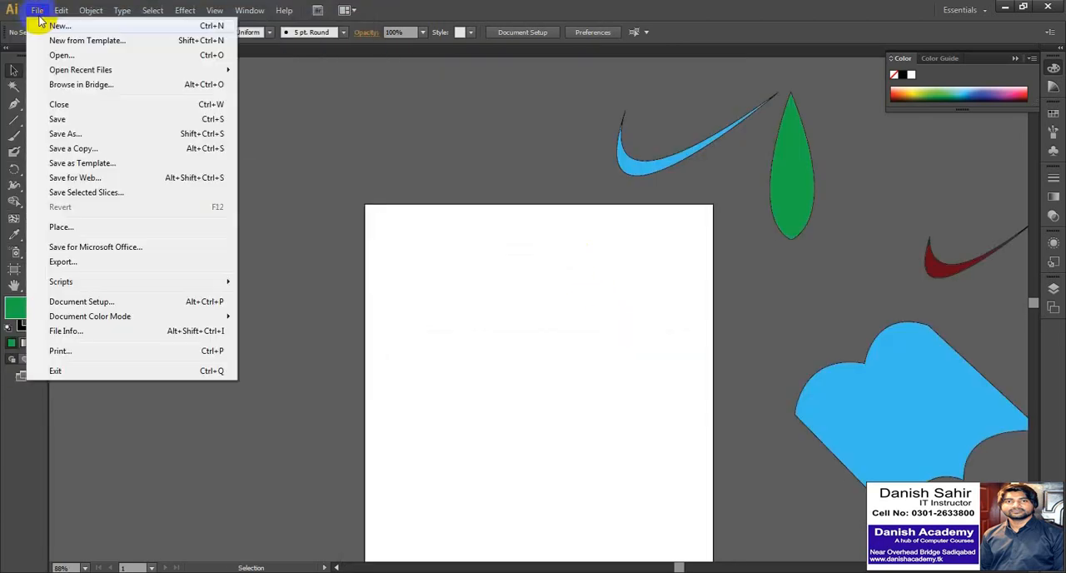
pyautogui.click(61, 55)
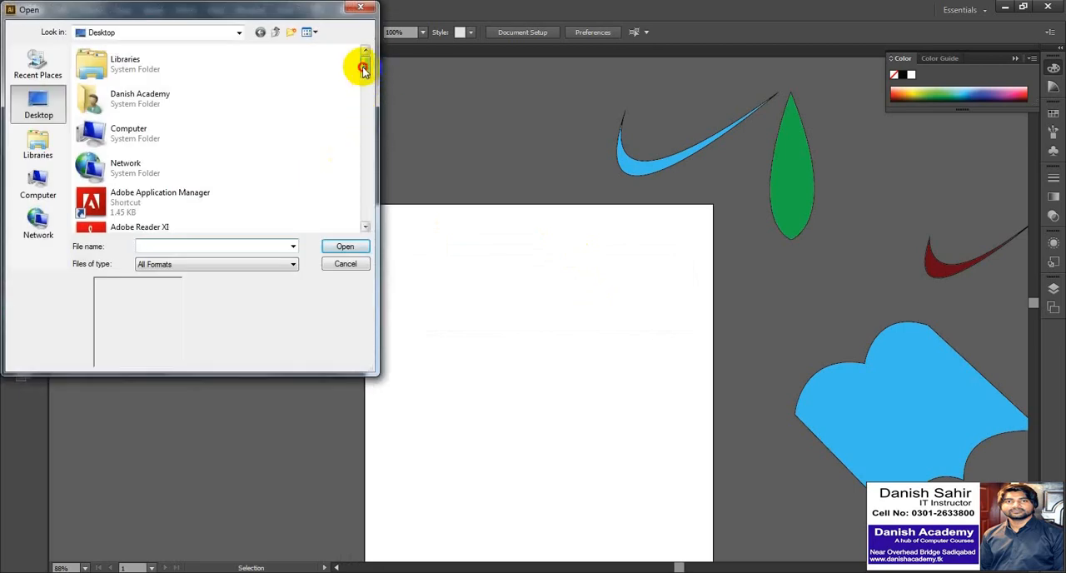
pyautogui.moveTo(363, 71); pyautogui.dragTo(364, 142)
pyautogui.click(200, 109)
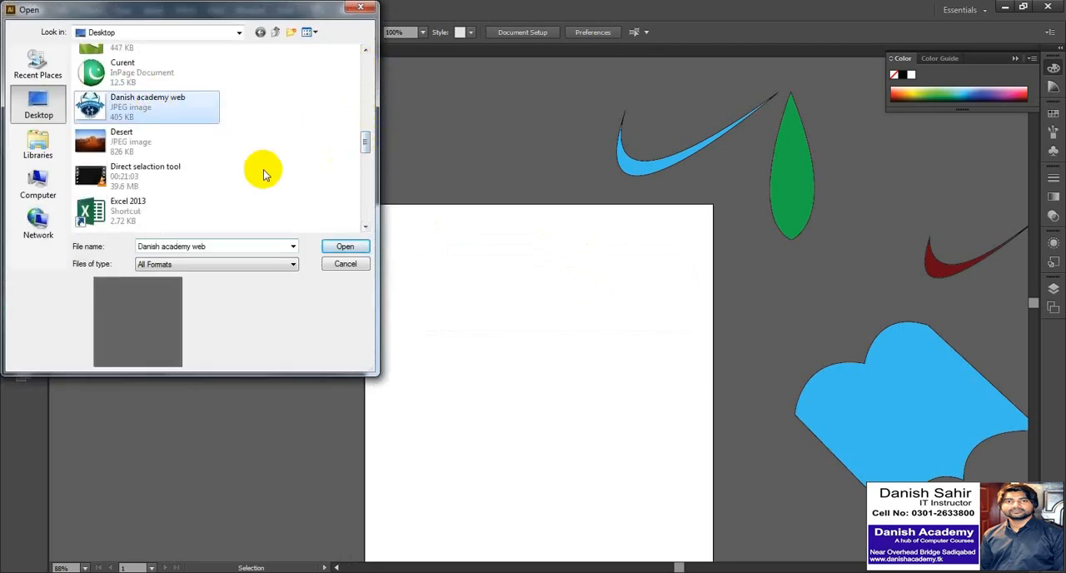
pyautogui.click(341, 254)
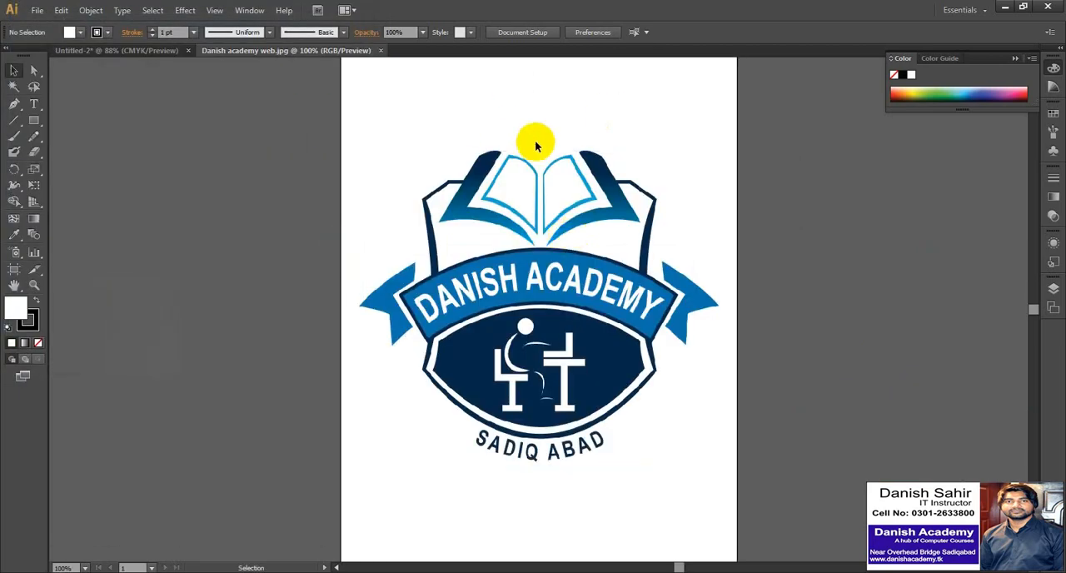
pyautogui.click(535, 146)
pyautogui.click(77, 82)
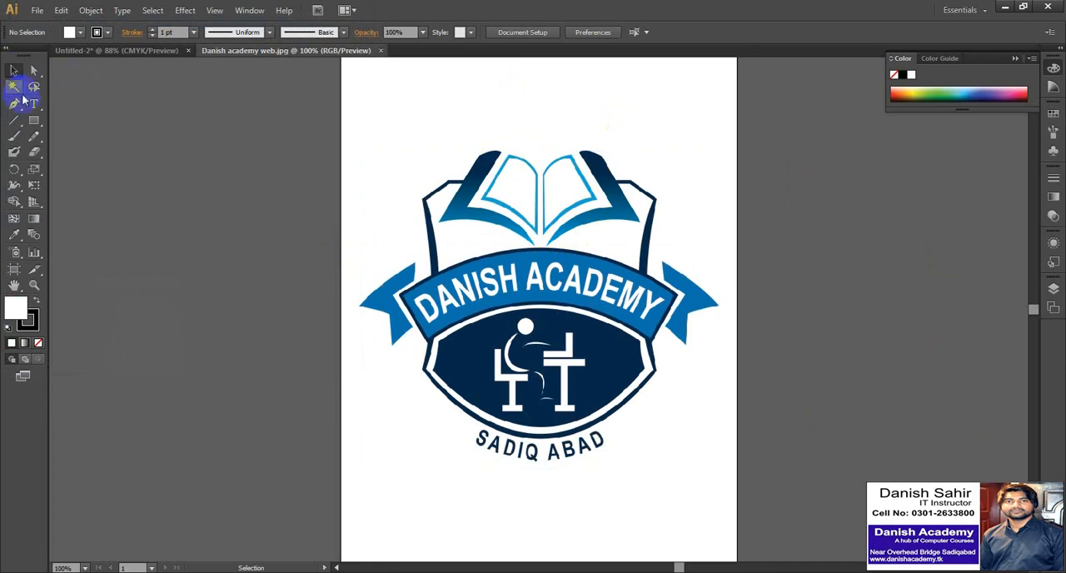
# Trace the logo's curved Danish Academy banner with the Pen tool as a closed path about 5.78 in wide and 1.93 in high.
pyautogui.click(18, 103)
pyautogui.click(398, 298)
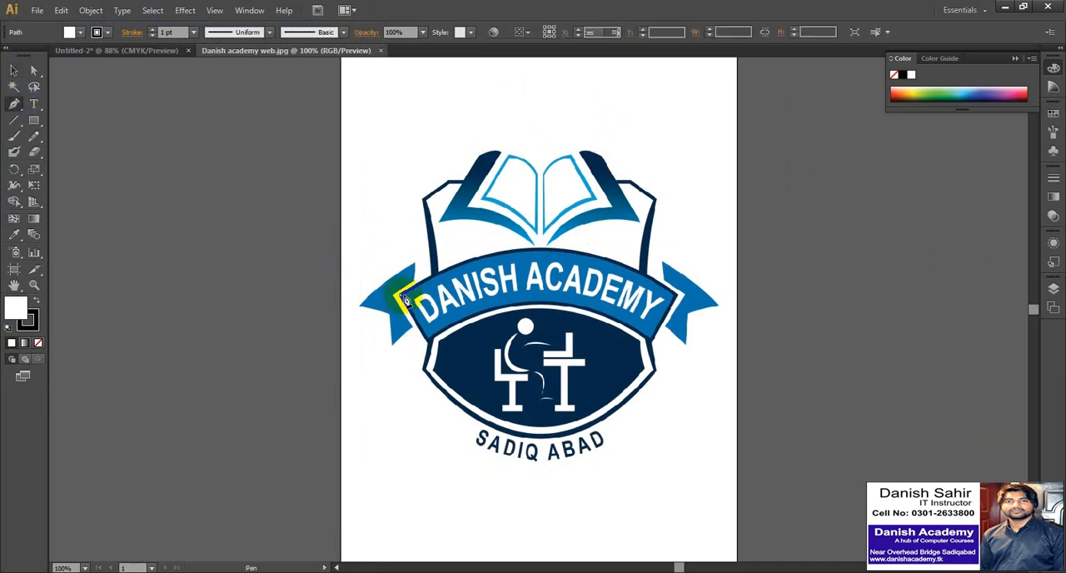
pyautogui.moveTo(679, 304); pyautogui.dragTo(837, 403)
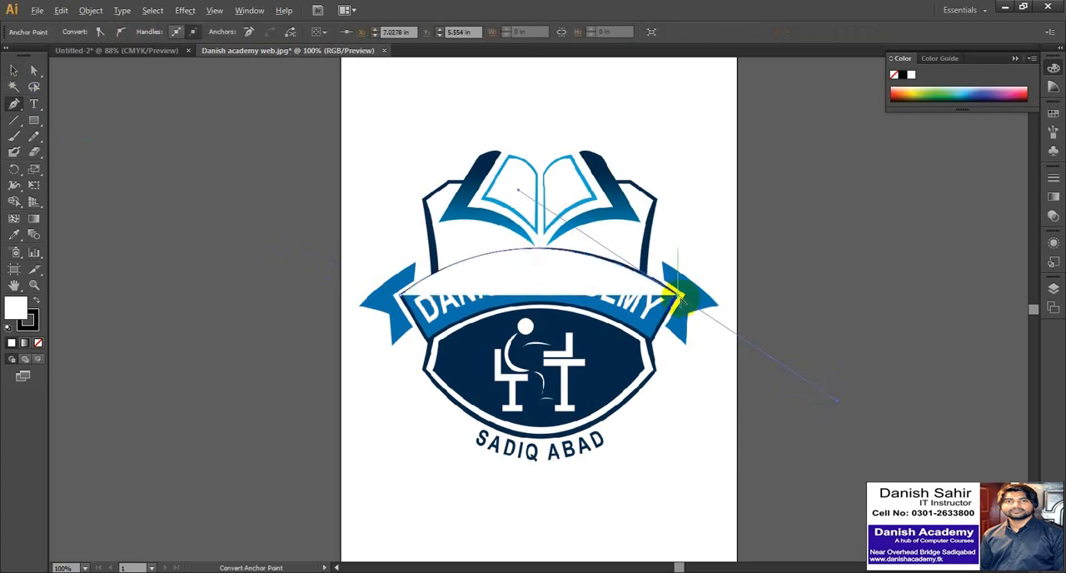
pyautogui.click(678, 297)
pyautogui.click(654, 342)
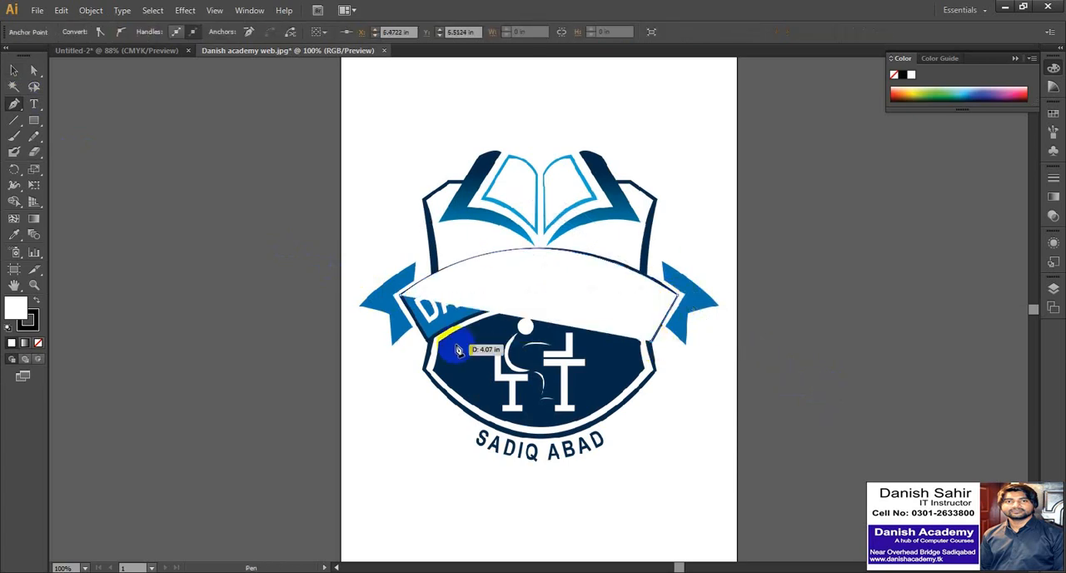
pyautogui.moveTo(431, 345); pyautogui.dragTo(321, 428)
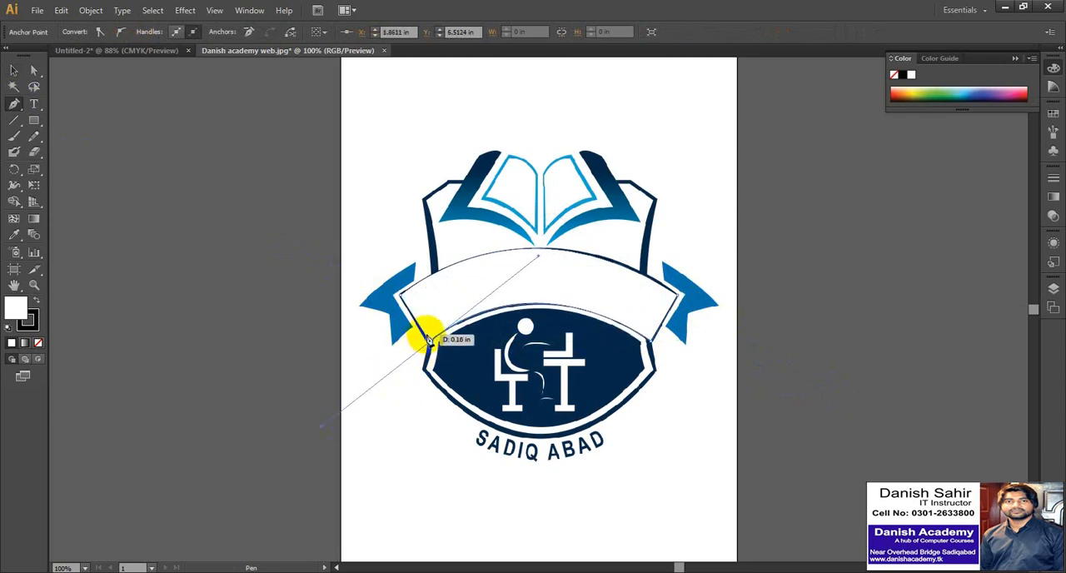
pyautogui.click(402, 296)
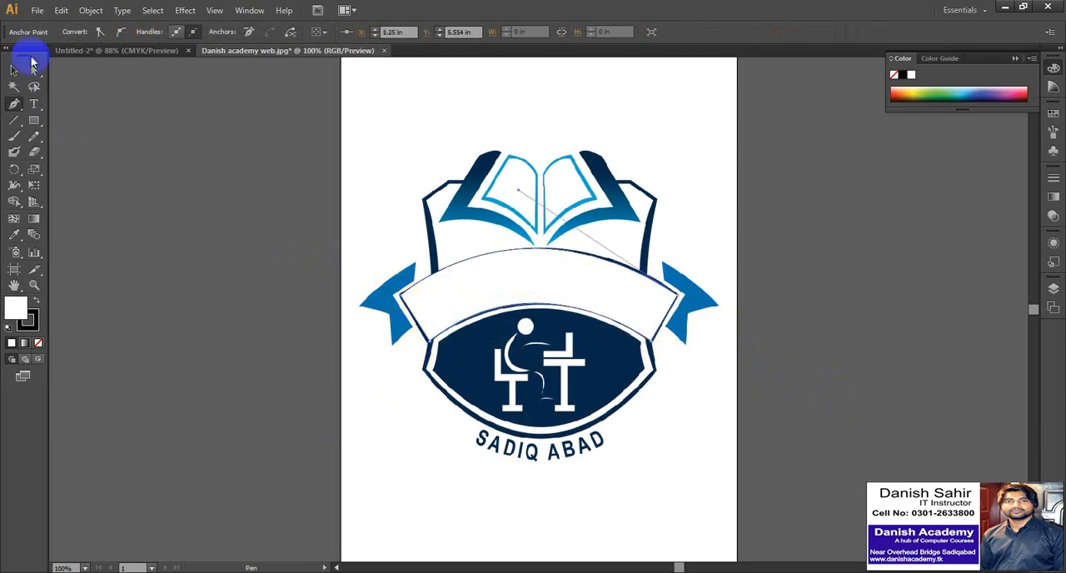
# Move the traced banner shape up and left off the logo and delete it.
pyautogui.click(13, 74)
pyautogui.click(489, 307)
pyautogui.moveTo(279, 221); pyautogui.dragTo(279, 216)
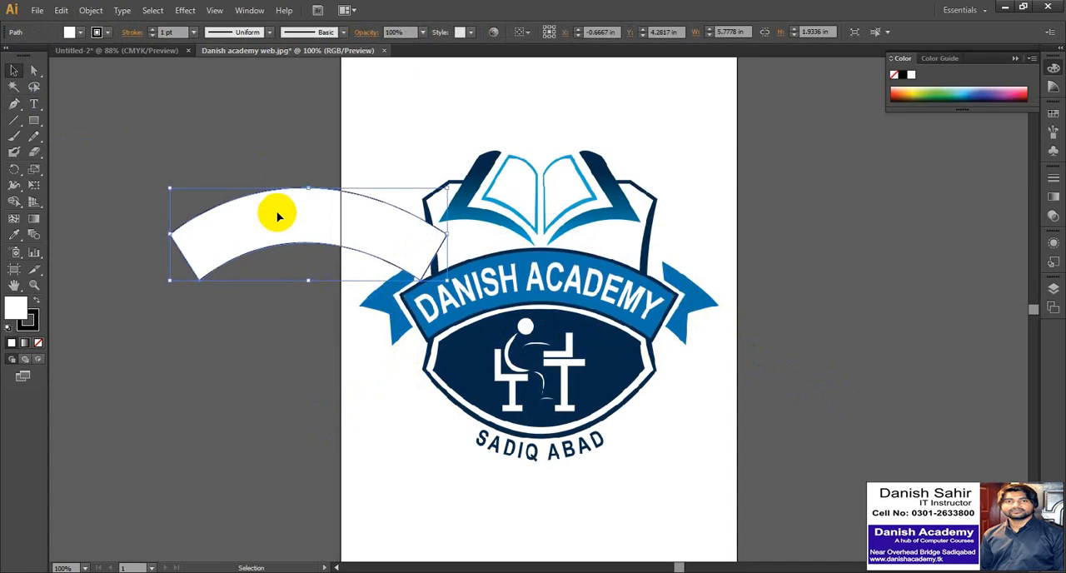
pyautogui.press('Delete')
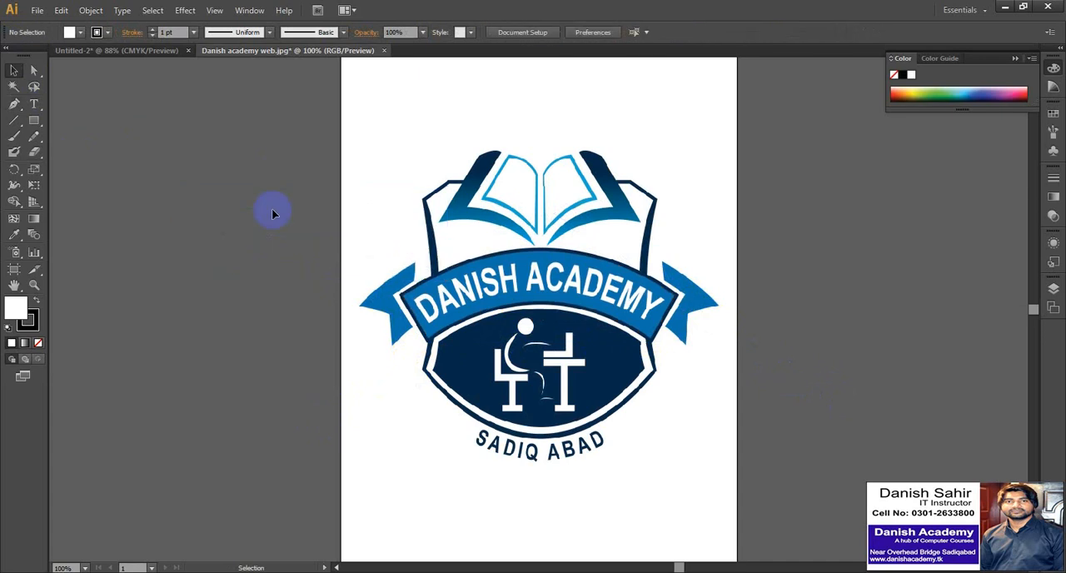